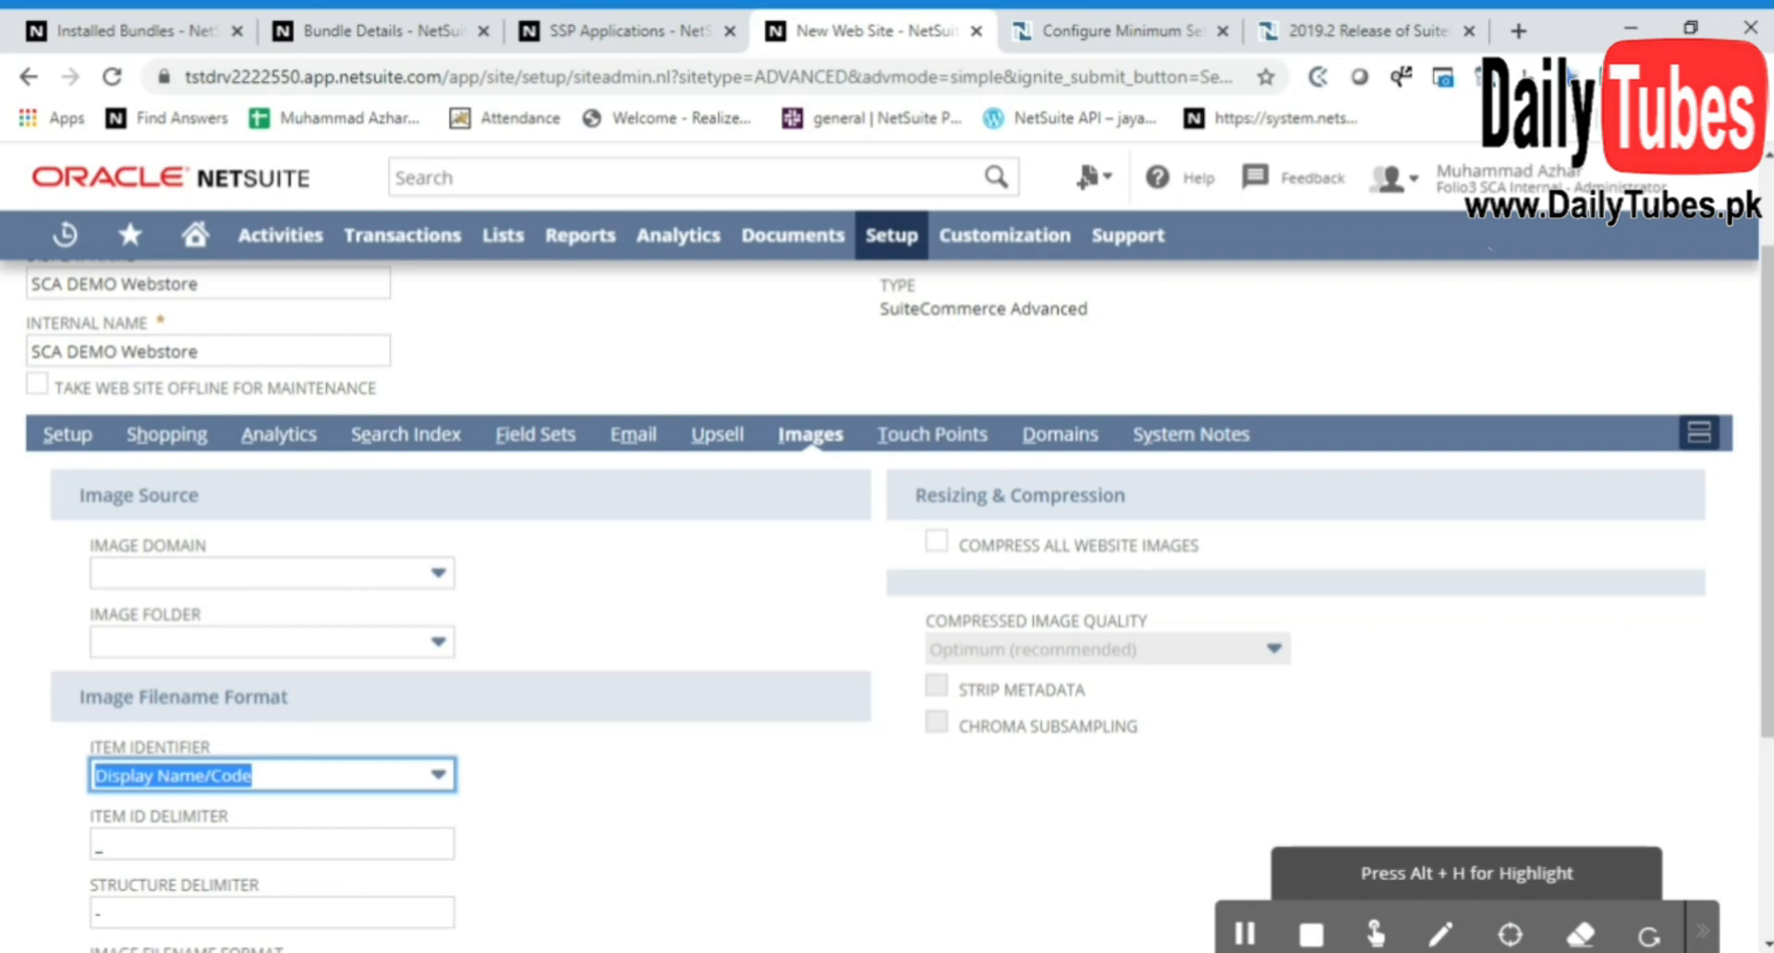
Review the new site's touch points and domains, save the SCA DEMO Webstore site, and refresh its job status list
click(935, 438)
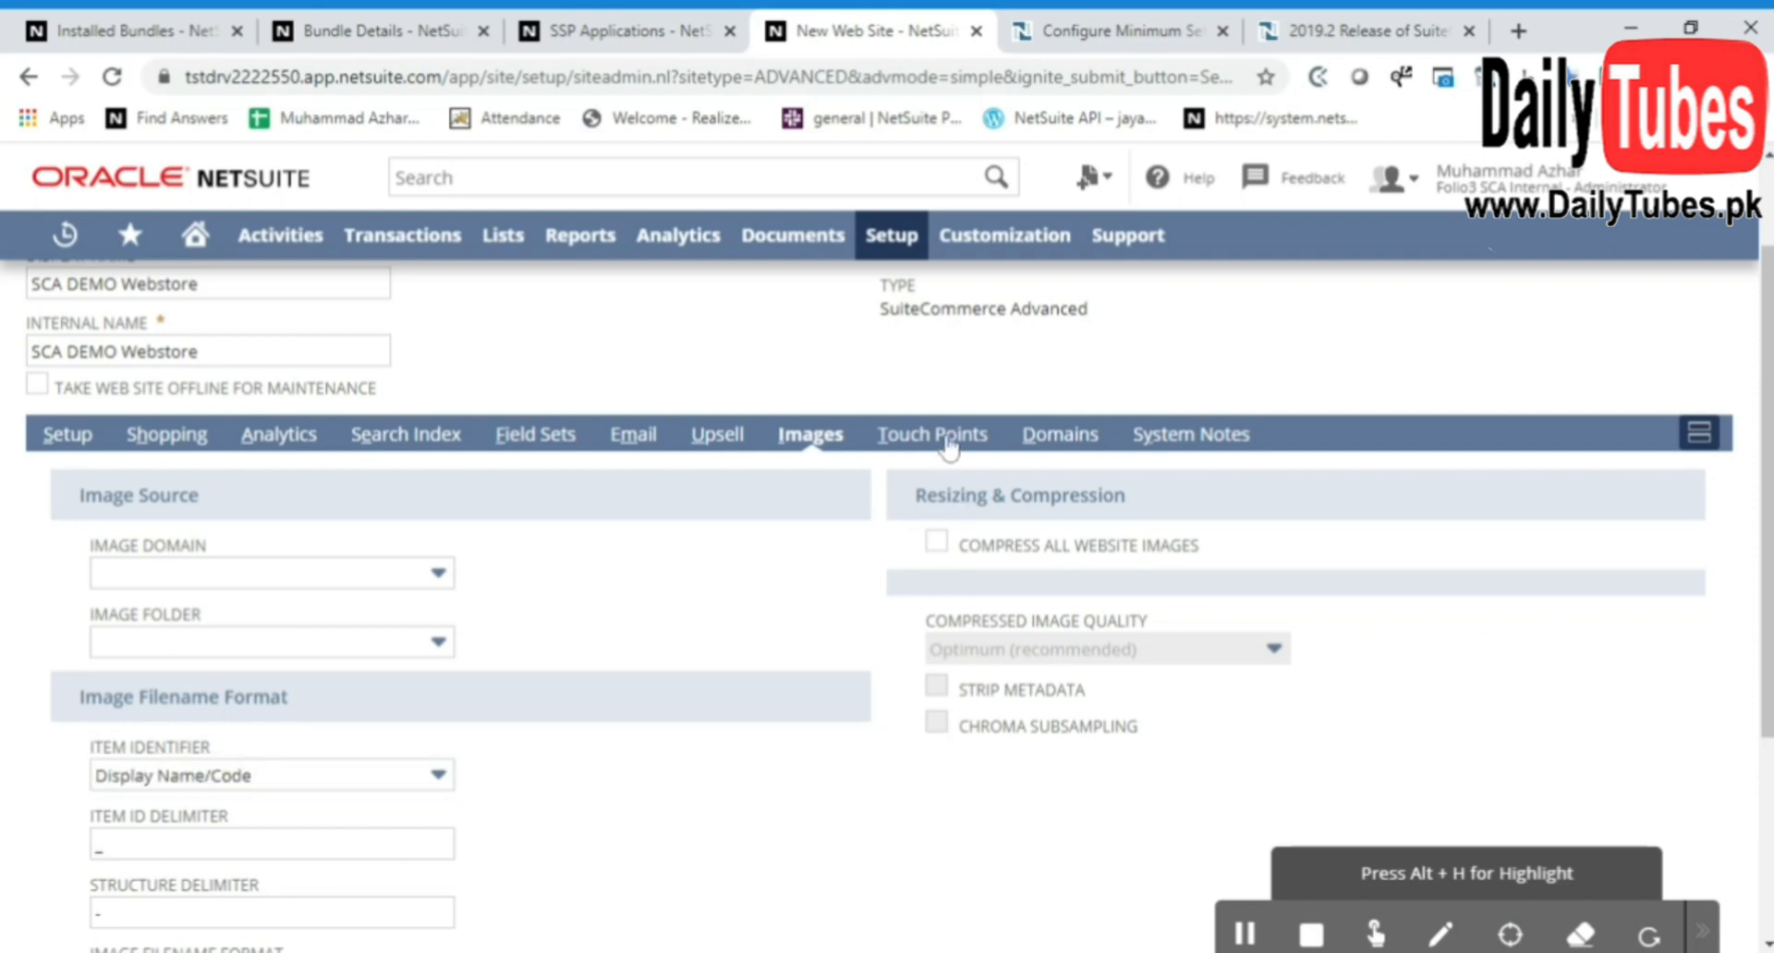
click(1063, 434)
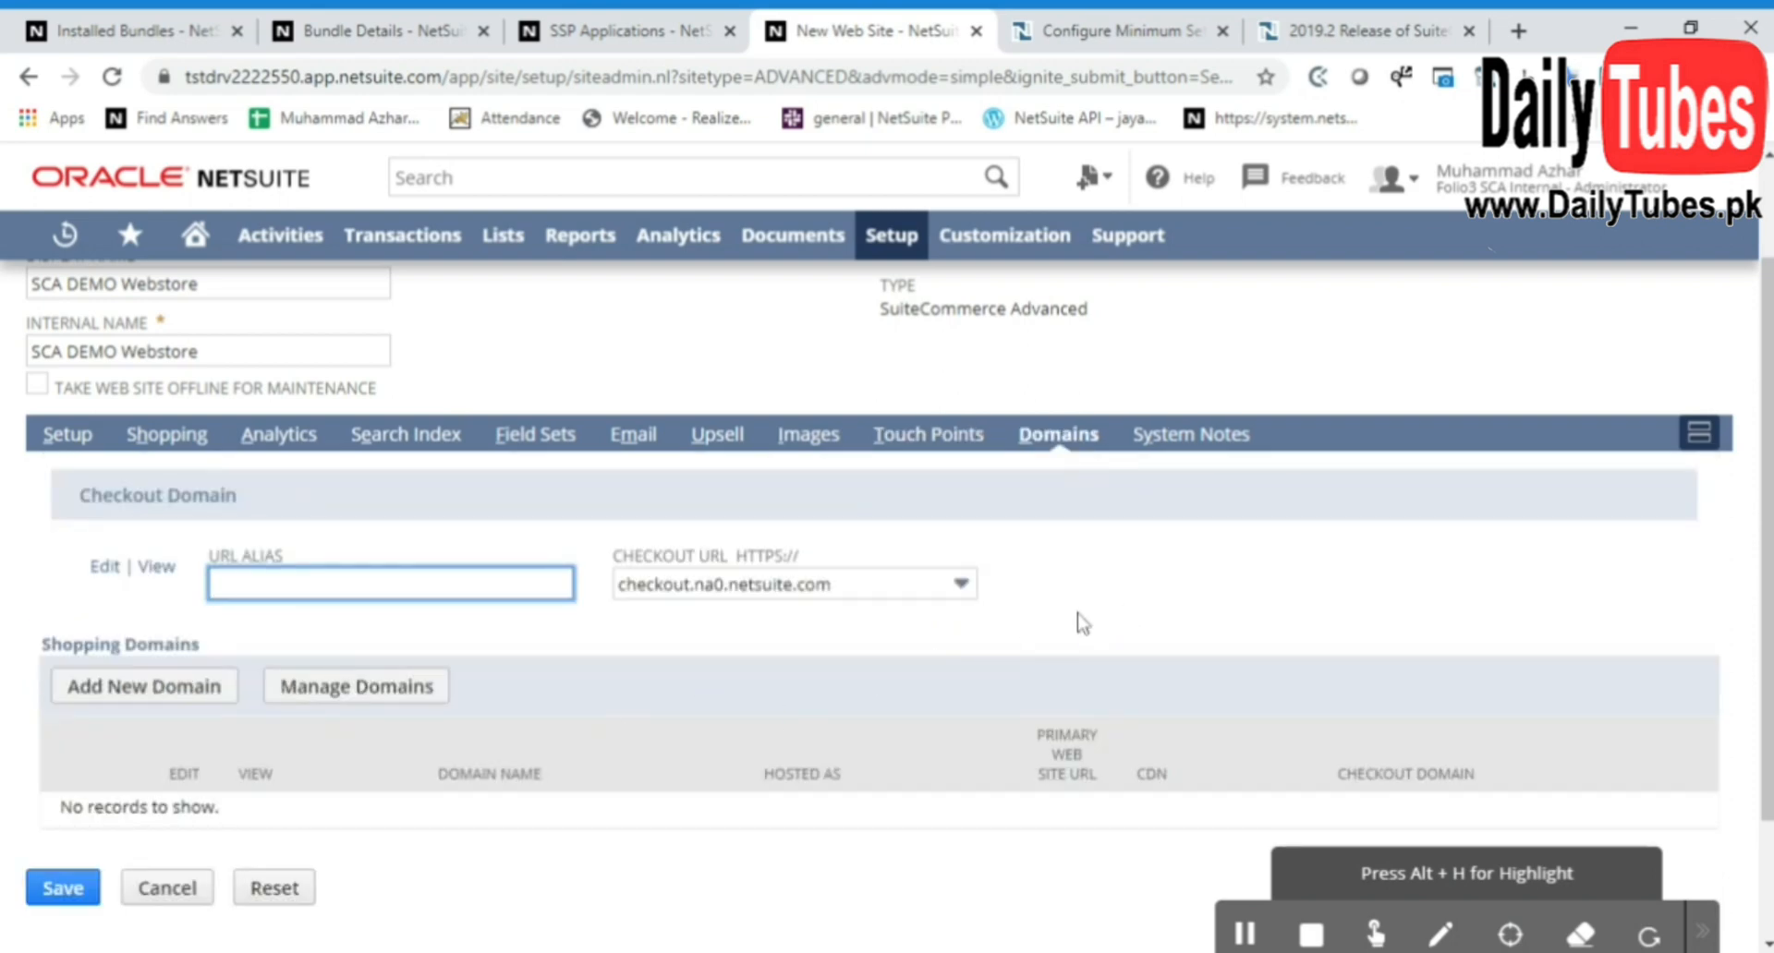
scroll(1081, 623, up, 2)
click(57, 337)
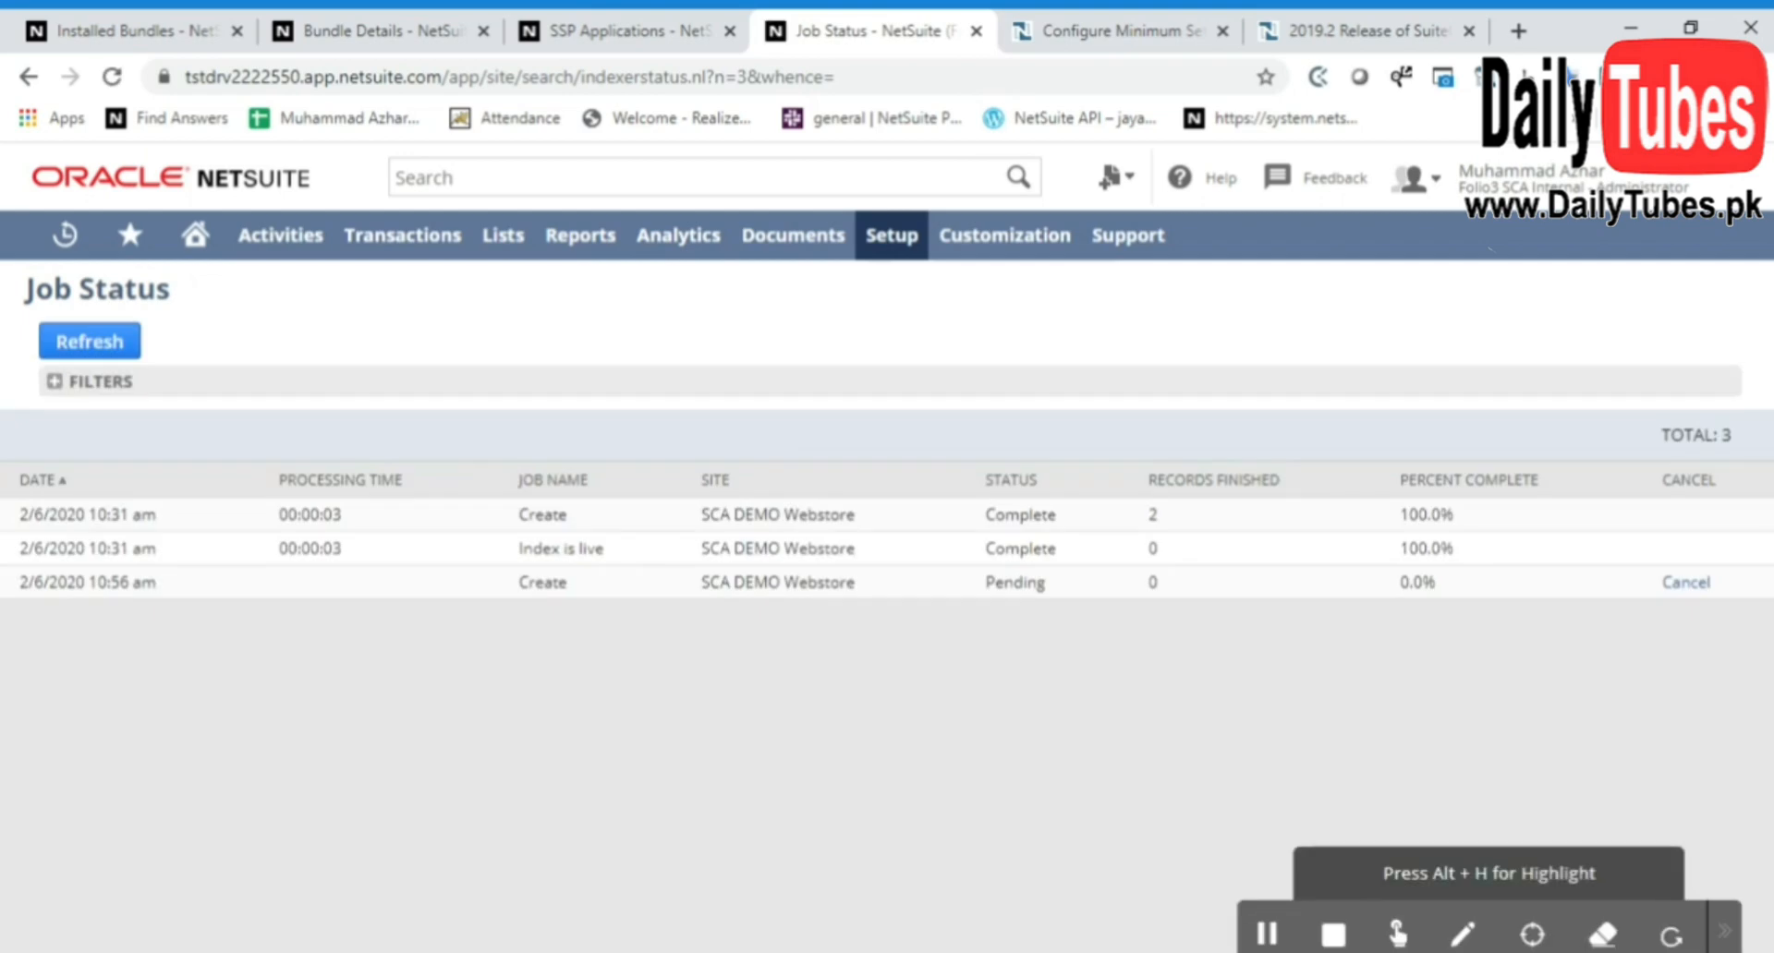
click(90, 342)
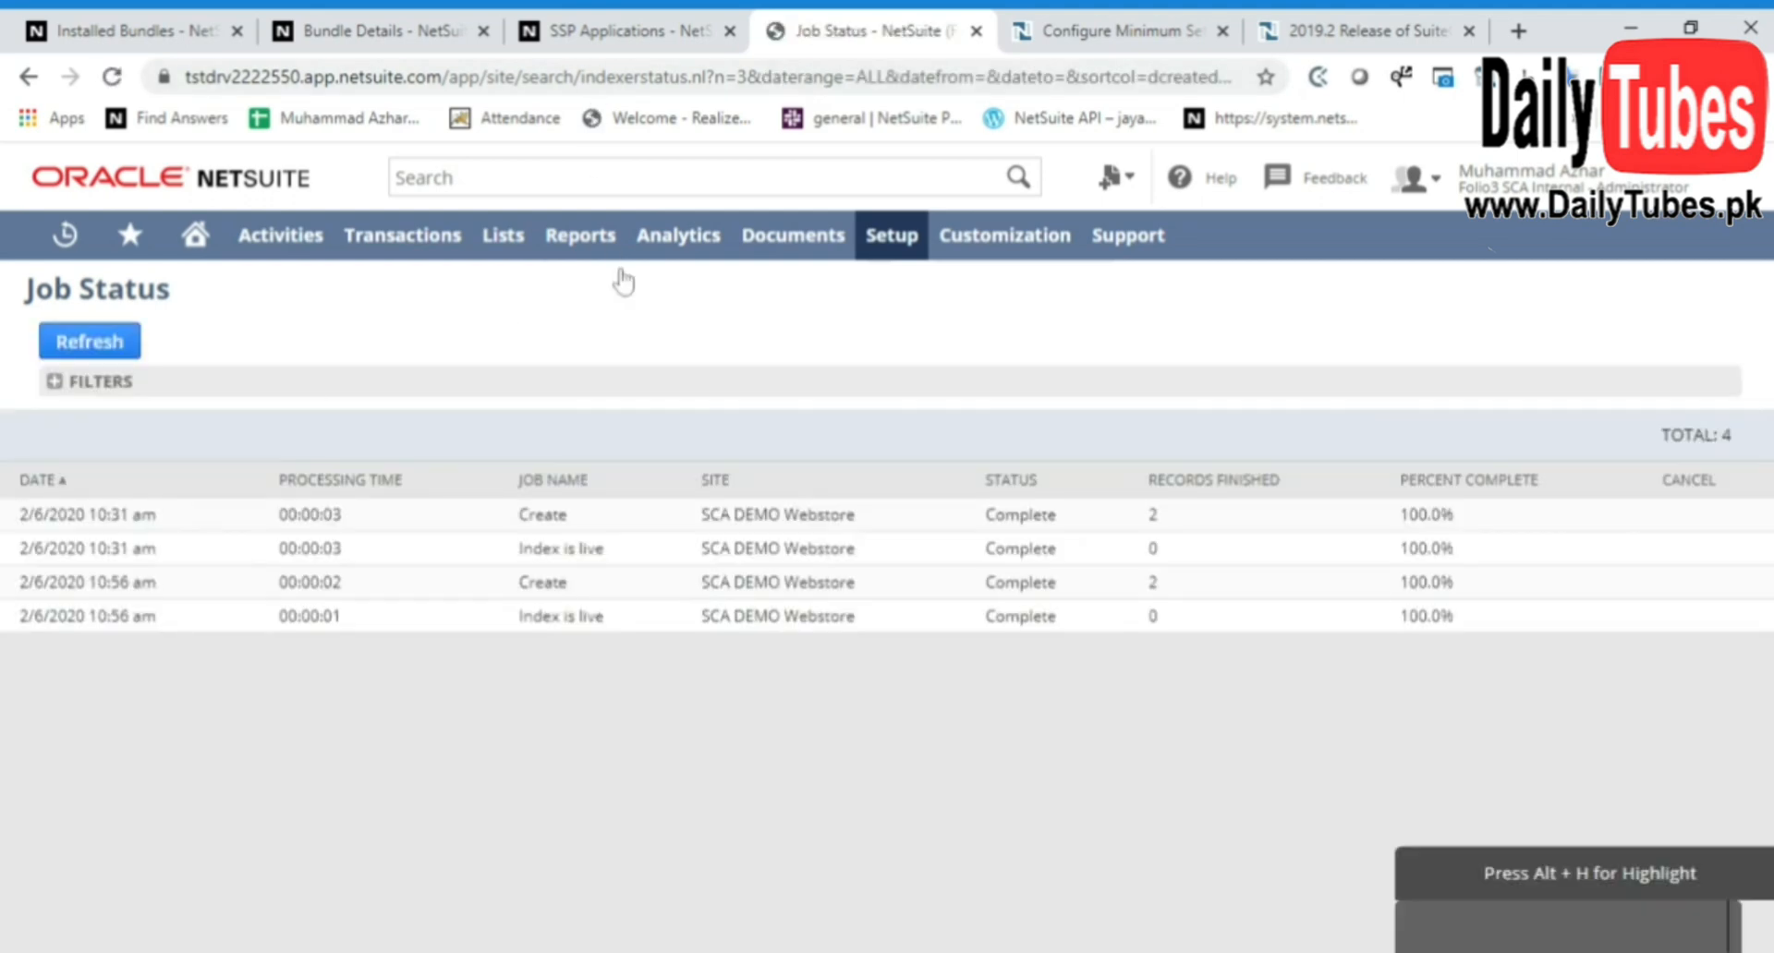
From the SSP Applications list, open SuiteCommerce Advanced - Dev 2019.2 and start linking it to a site
click(628, 20)
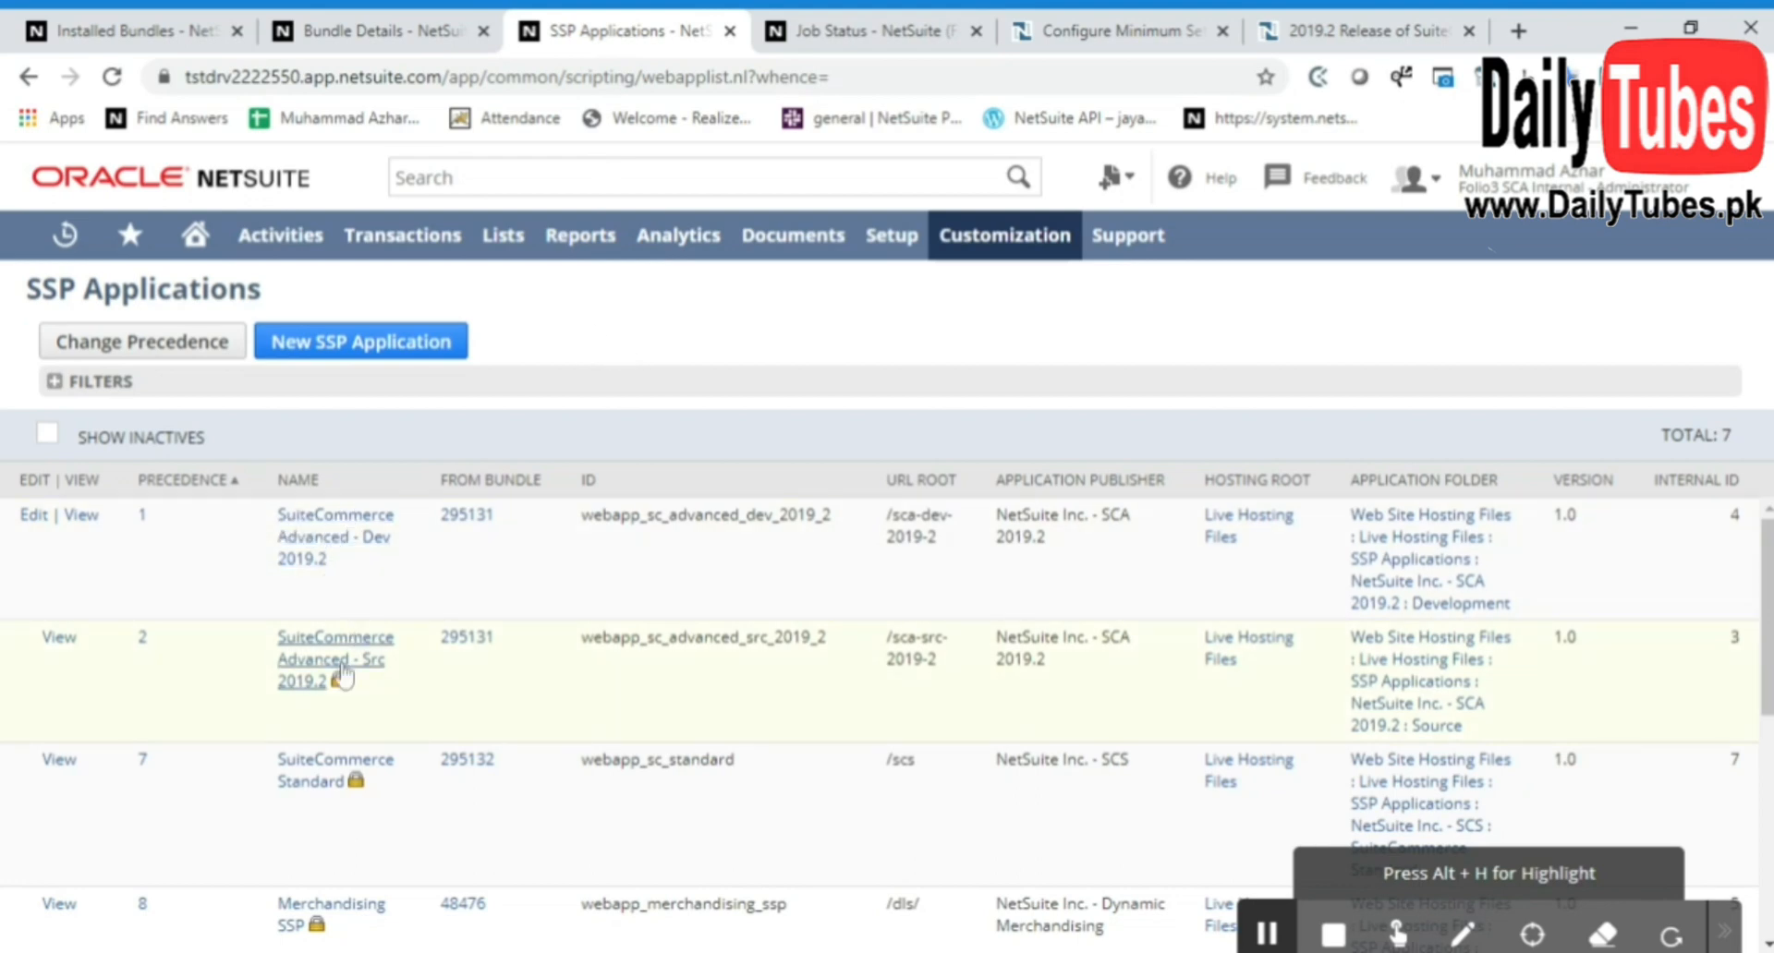
click(335, 544)
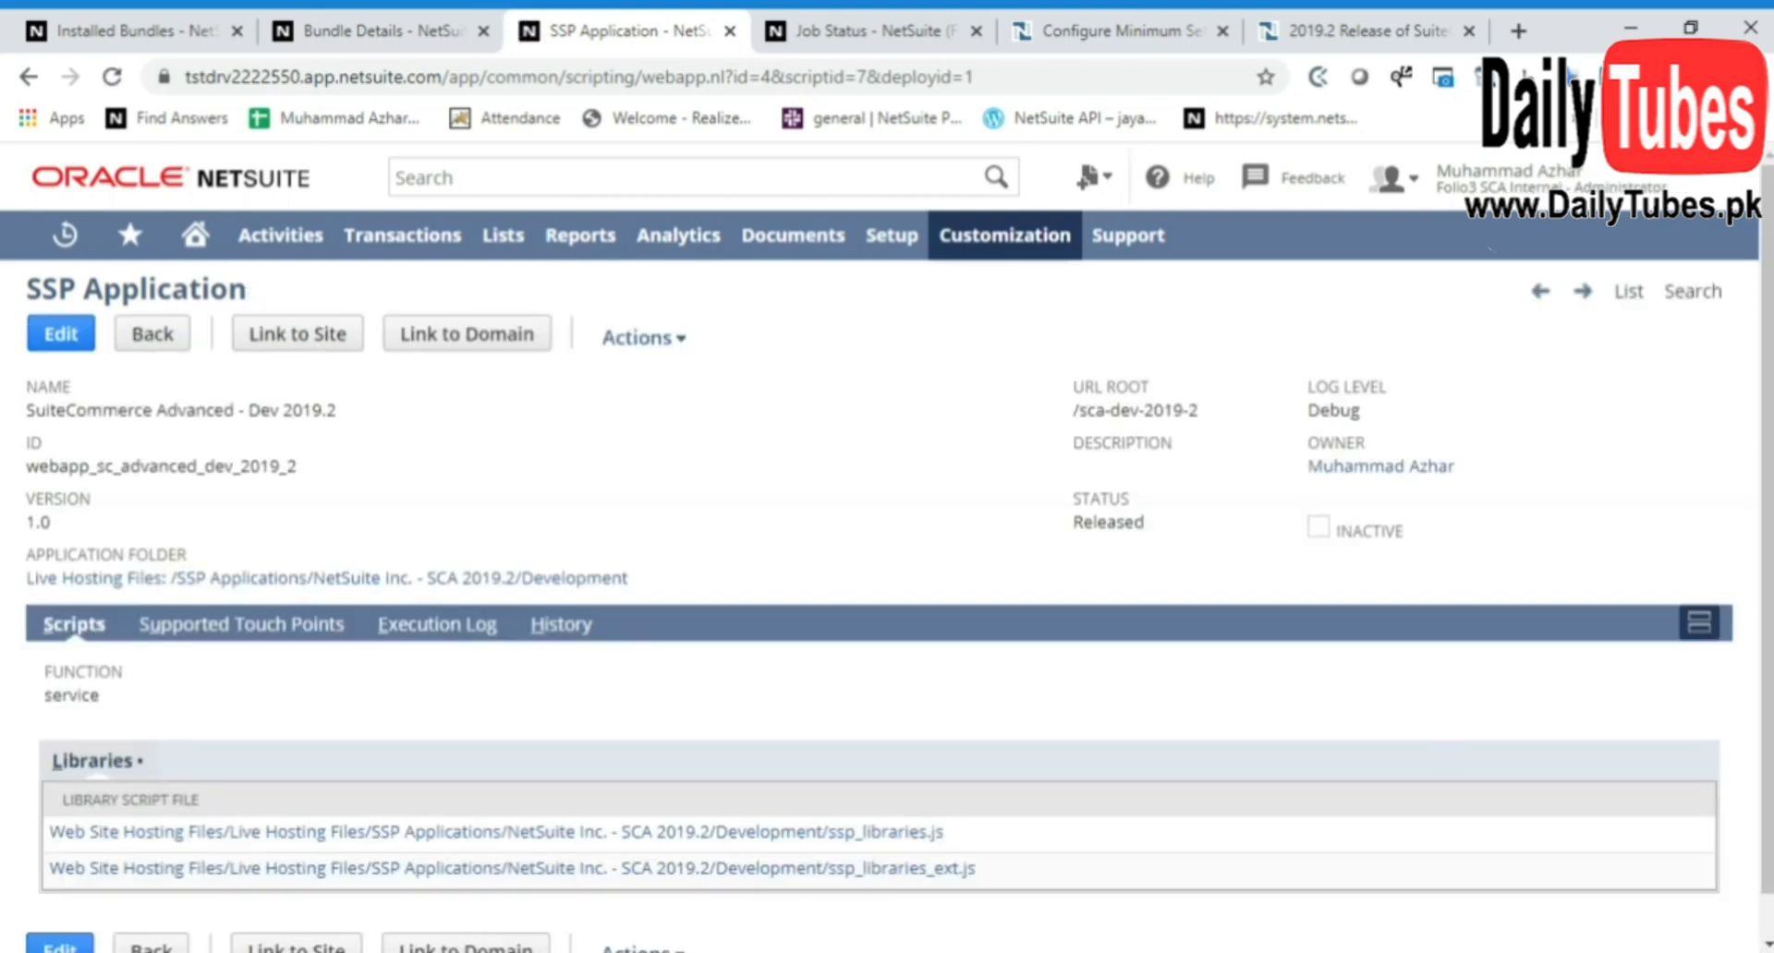
scroll(660, 520, down, 1)
scroll(566, 481, up, 1)
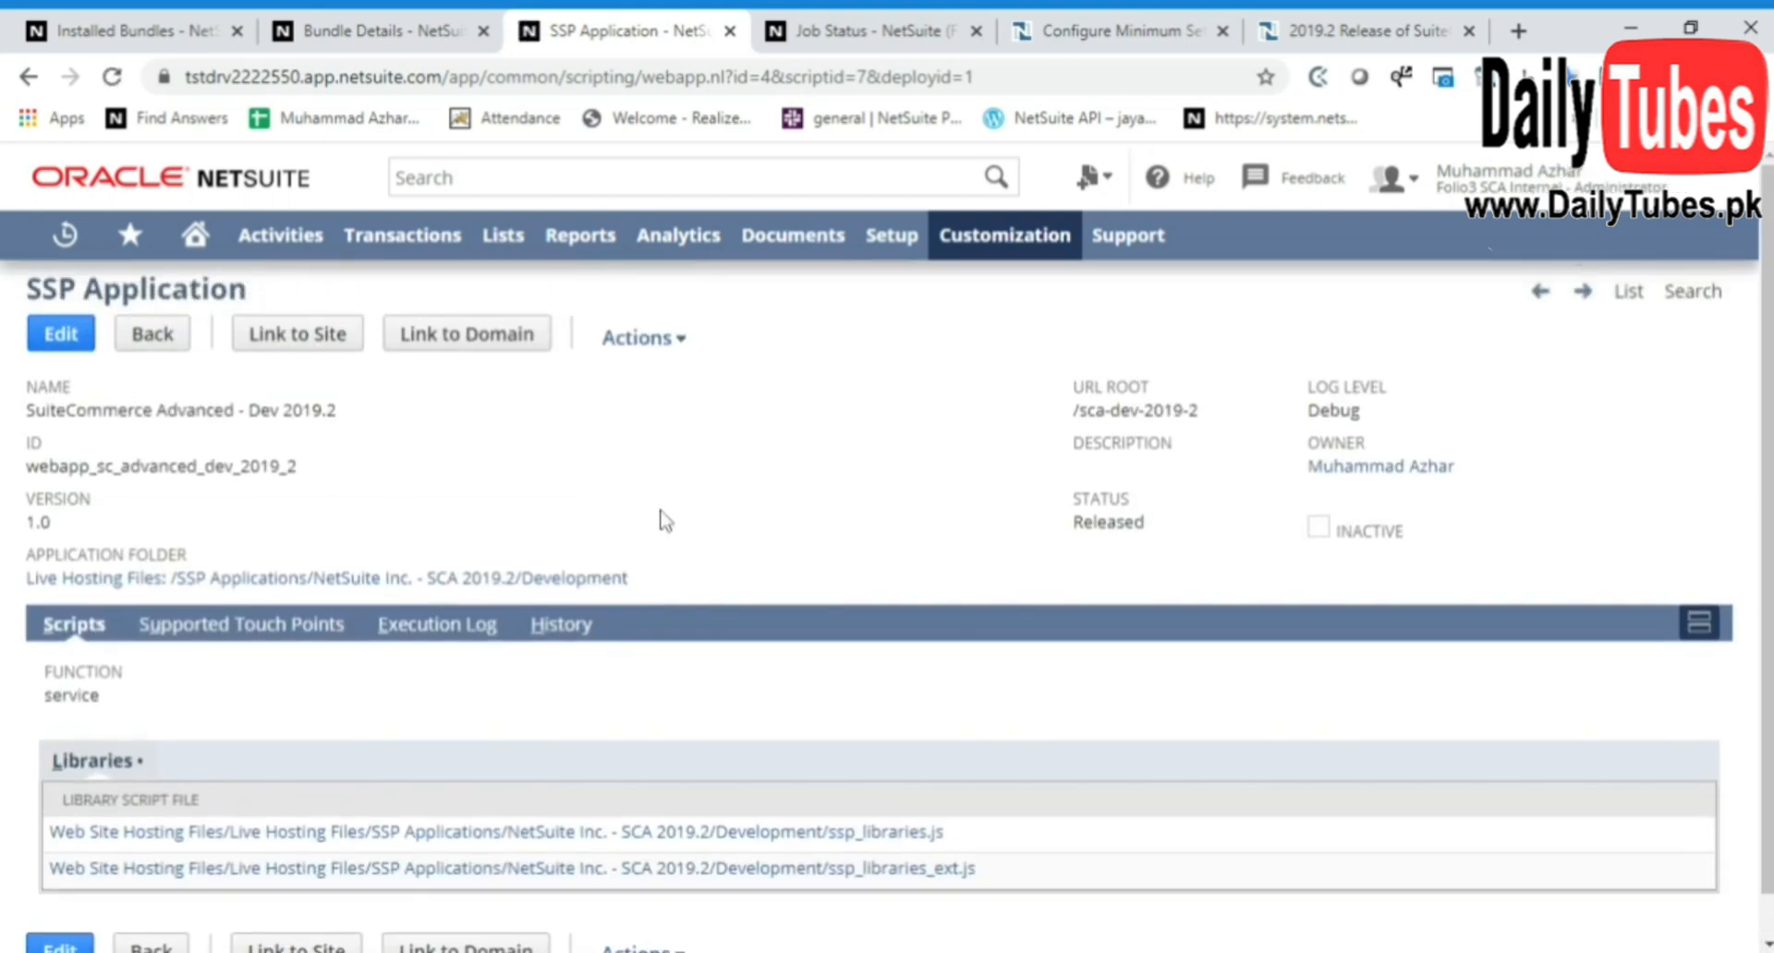
click(324, 340)
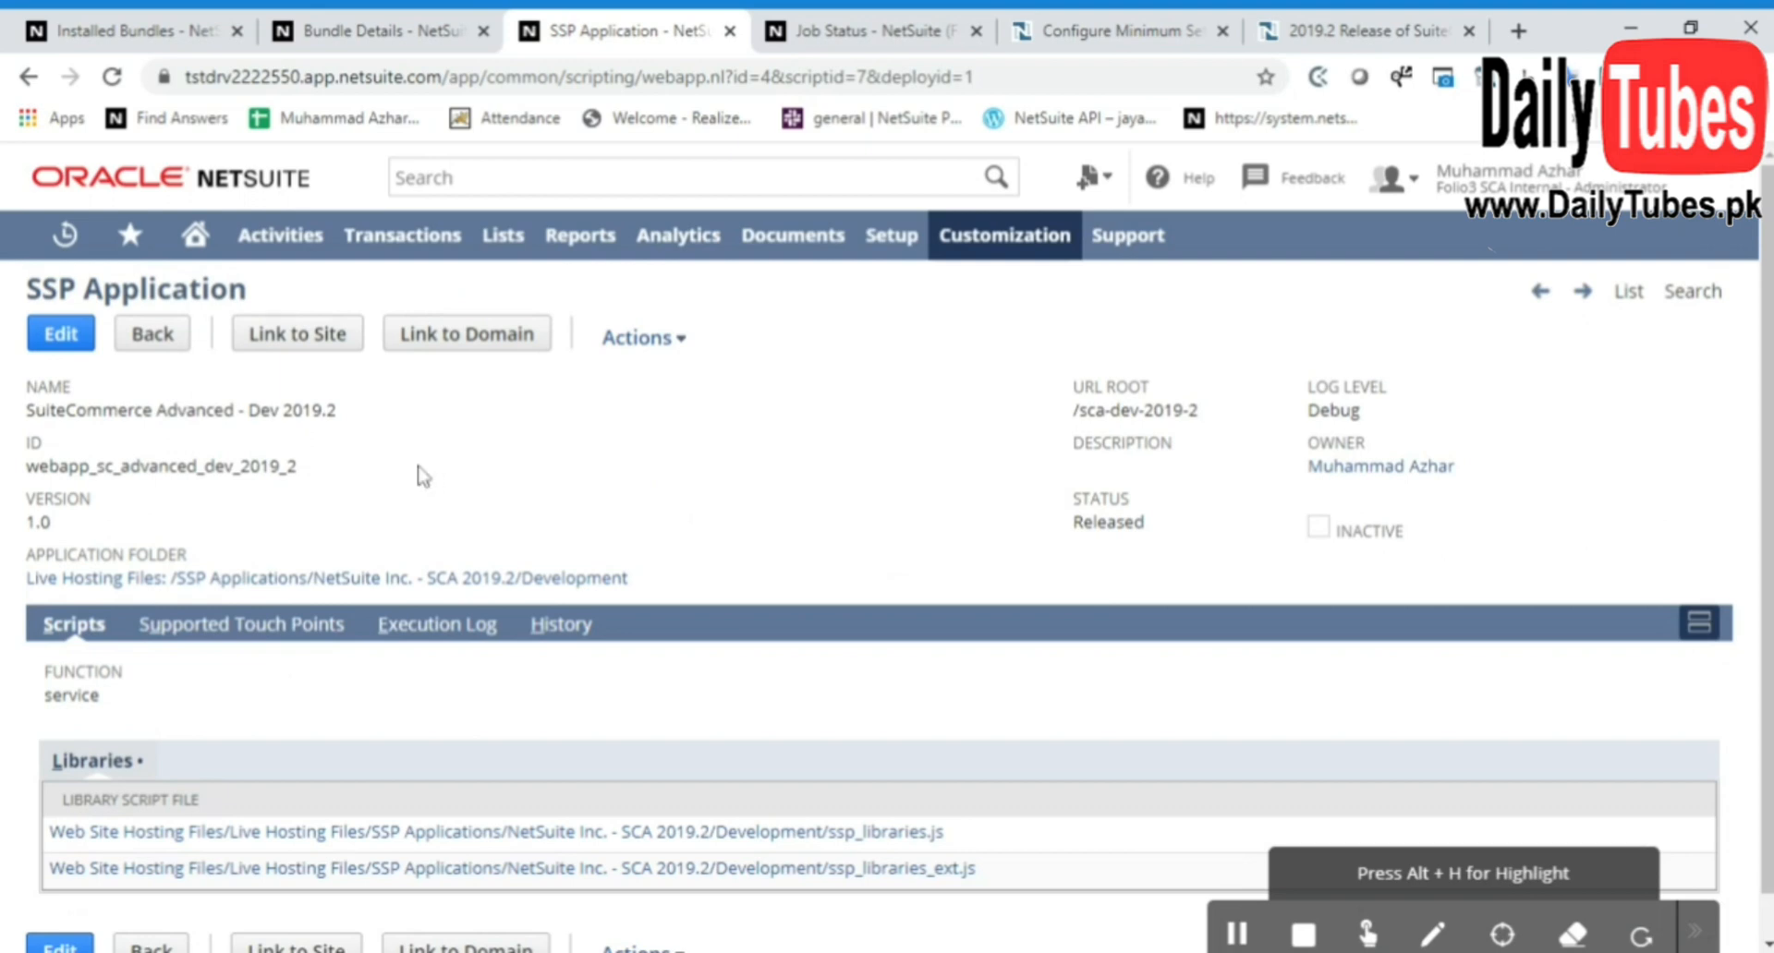
click(297, 338)
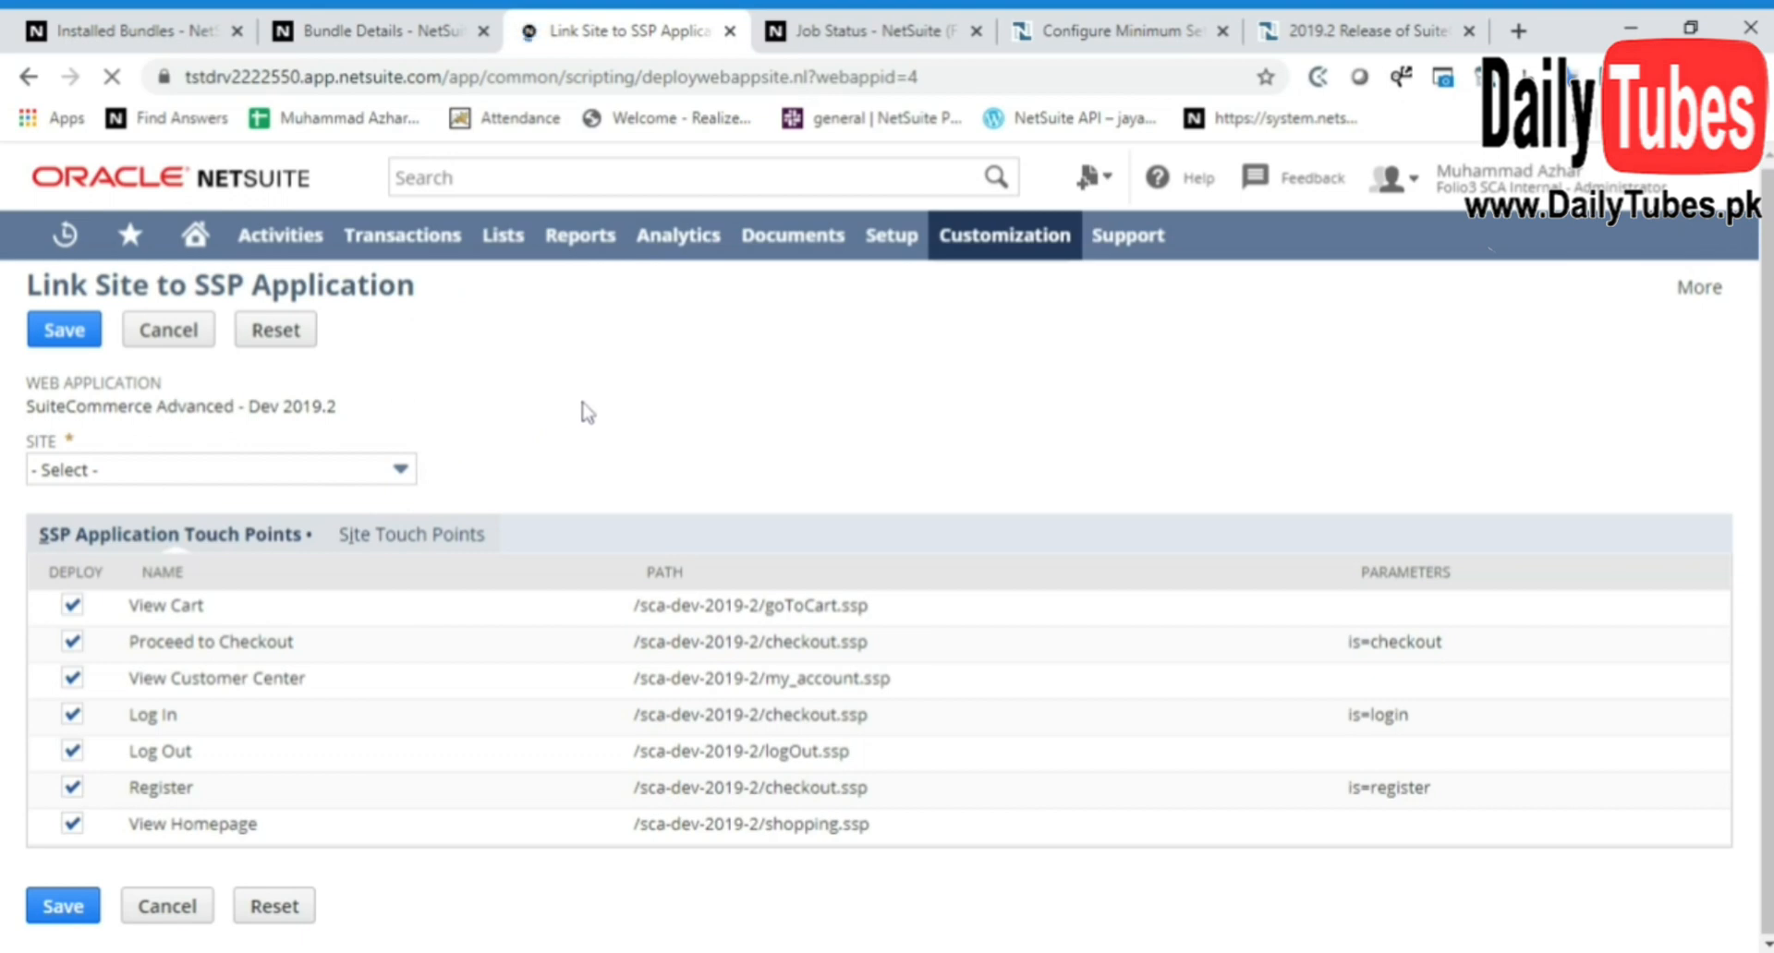
Link the application to the SCA DEMO Webstore site with all touch points deployed, and save the link
click(527, 459)
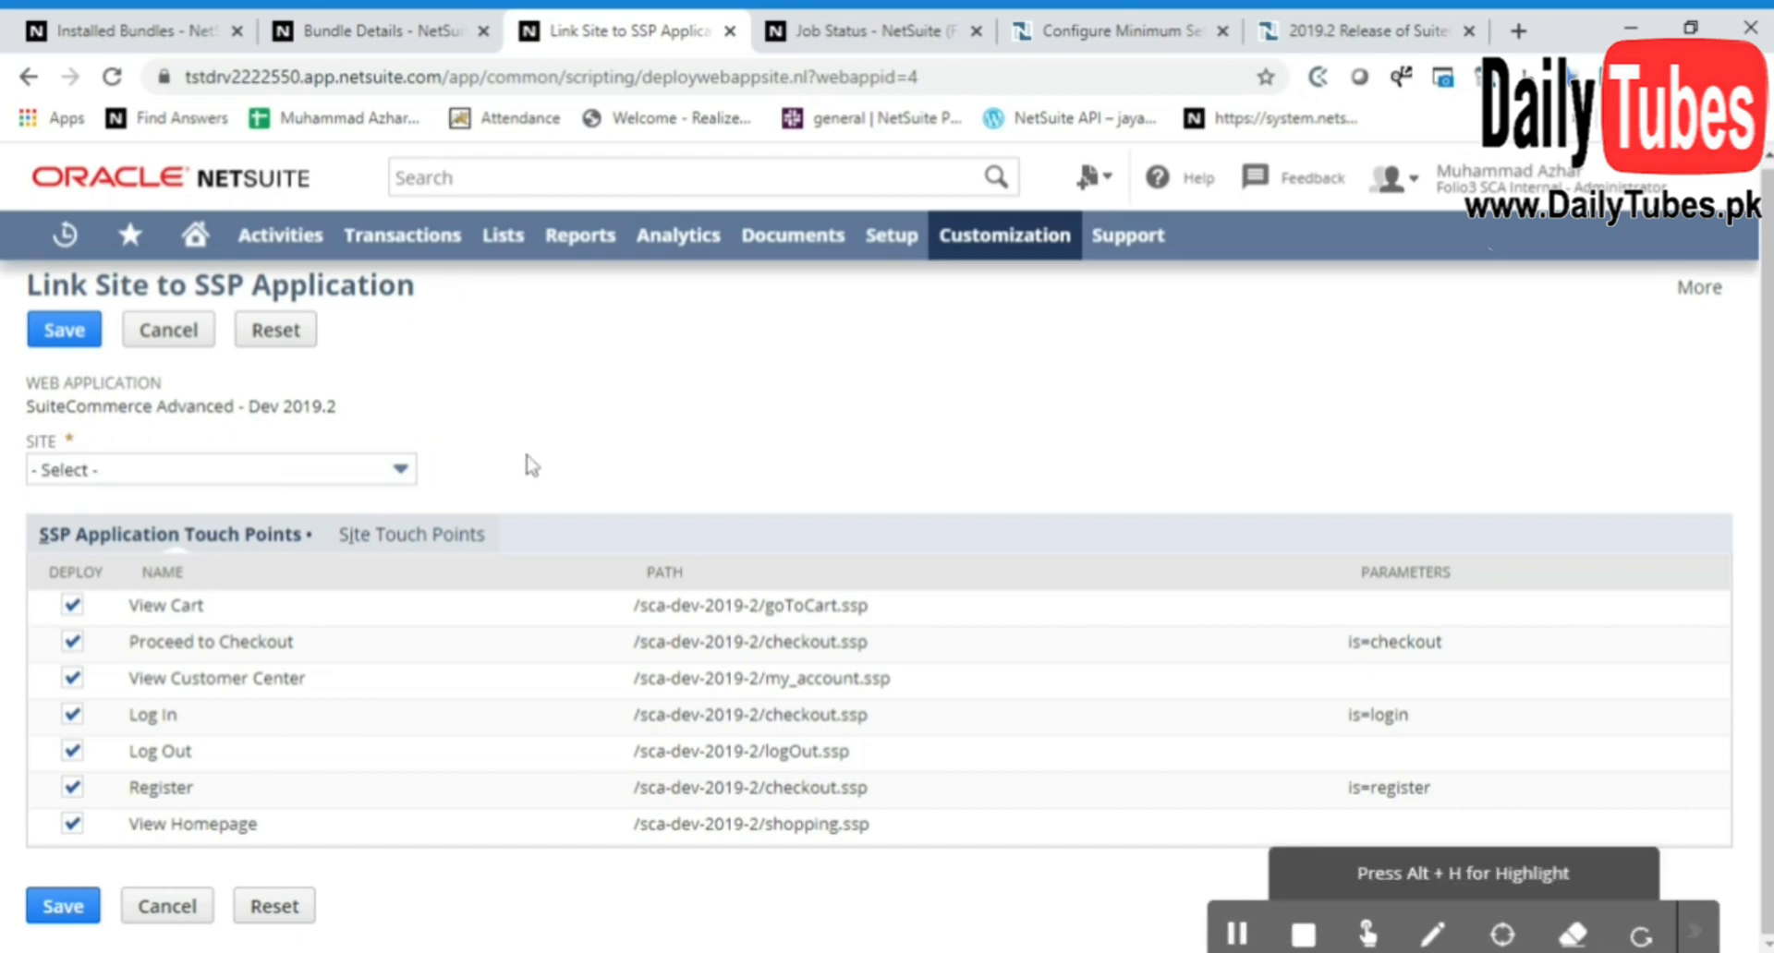
click(401, 471)
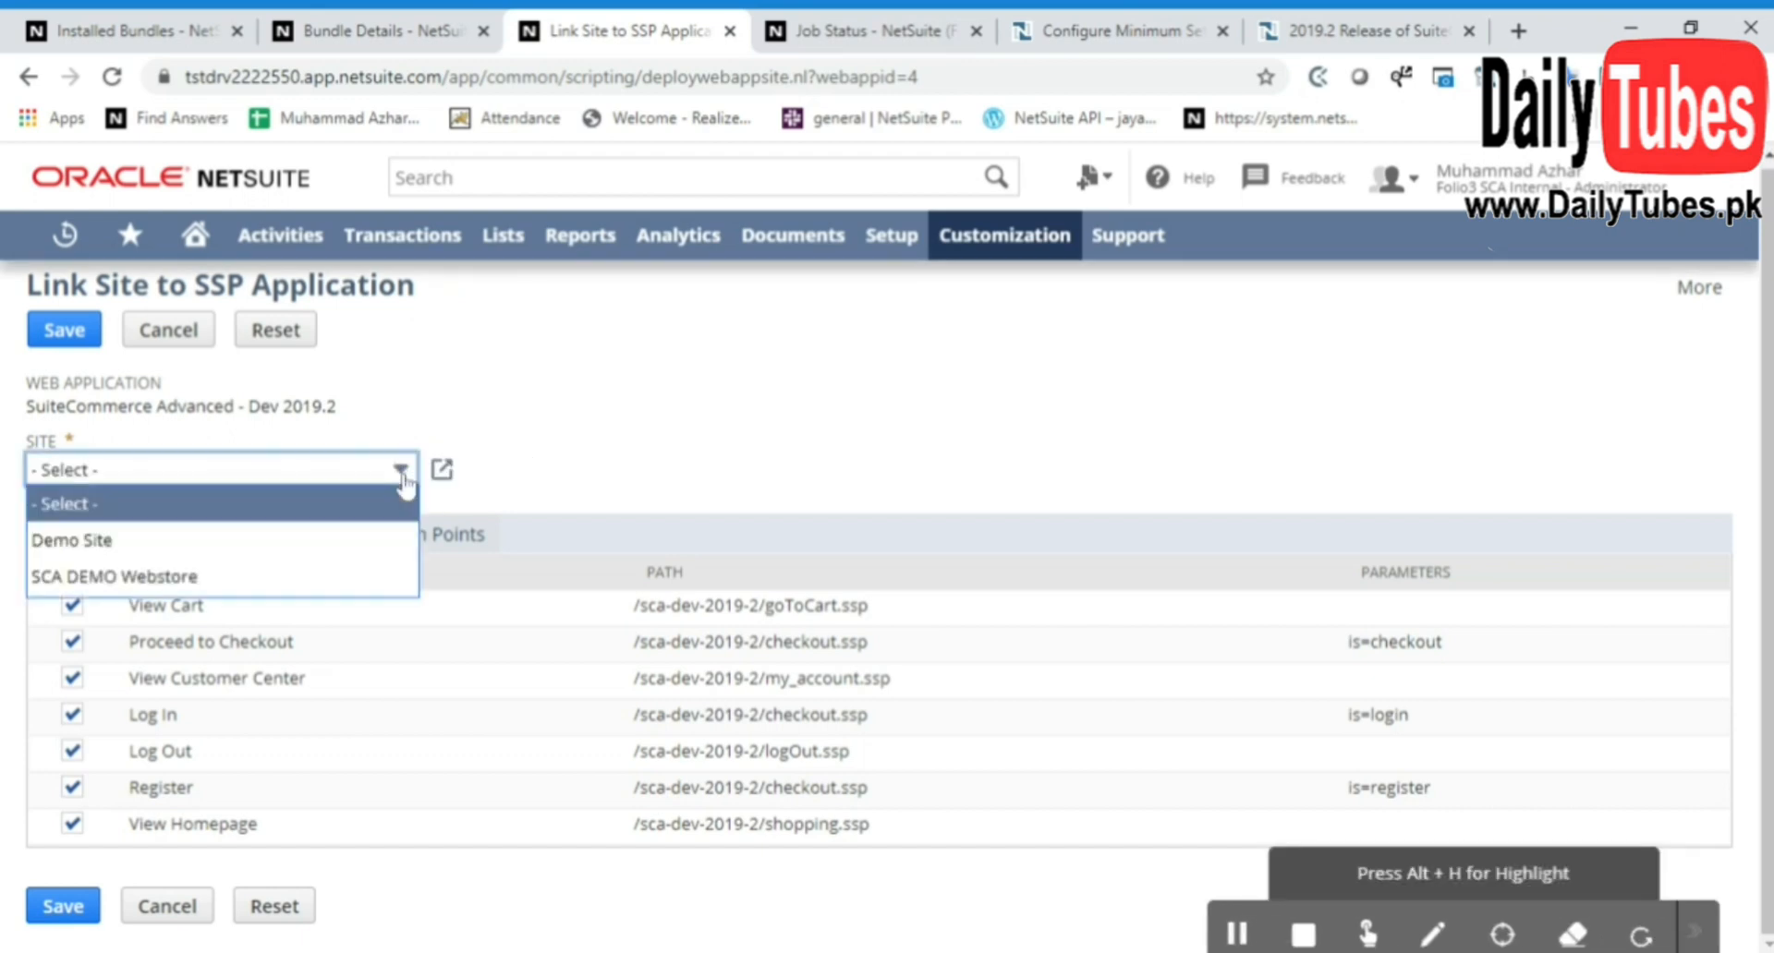
click(292, 579)
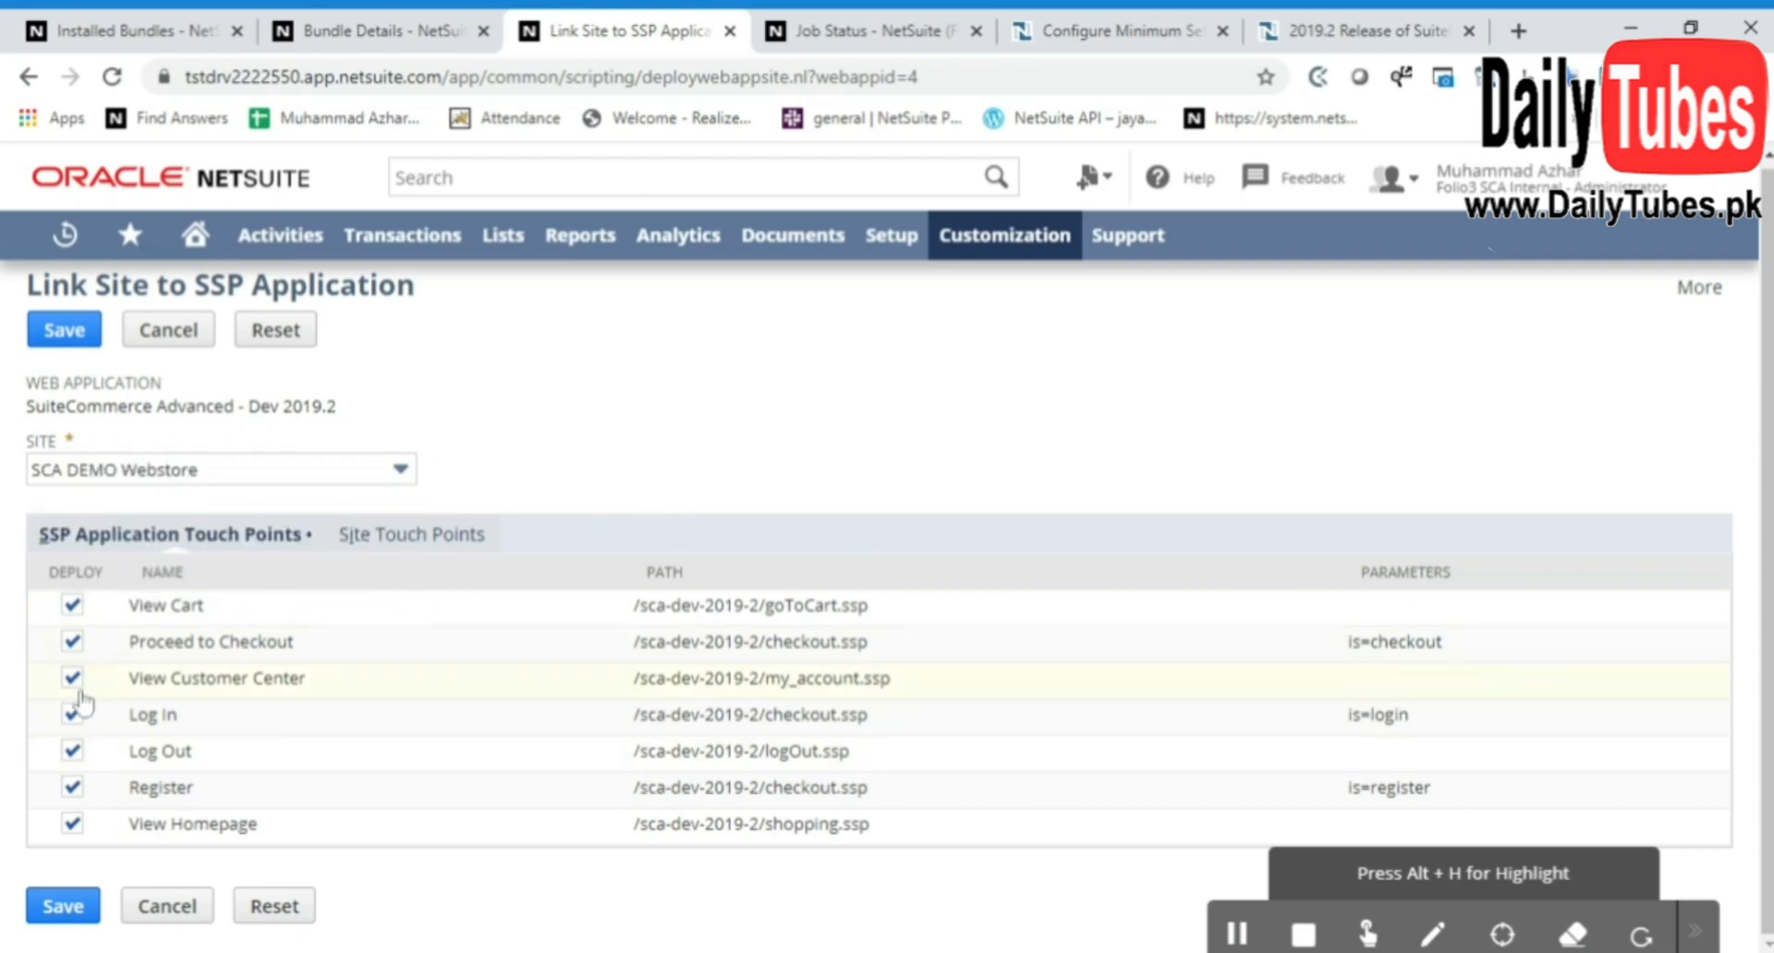
click(61, 334)
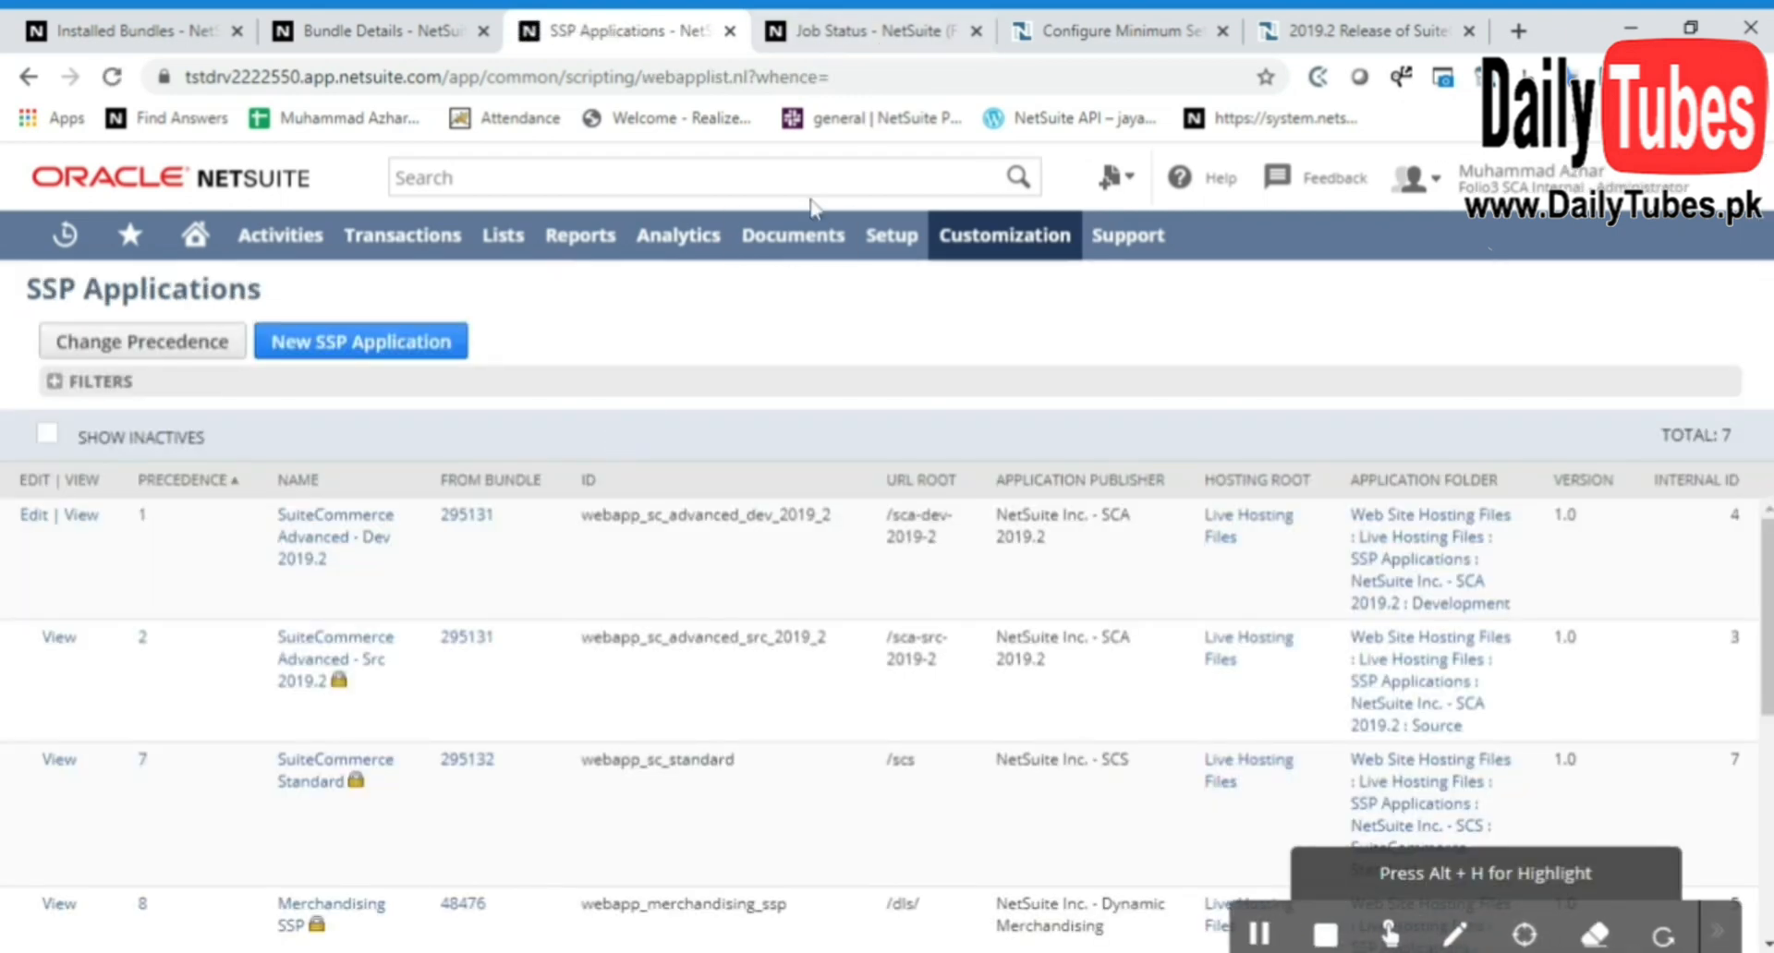
Open the SCA DEMO Webstore record for editing from the SuiteCommerce Advanced web site list
click(848, 30)
mouse_move(905, 251)
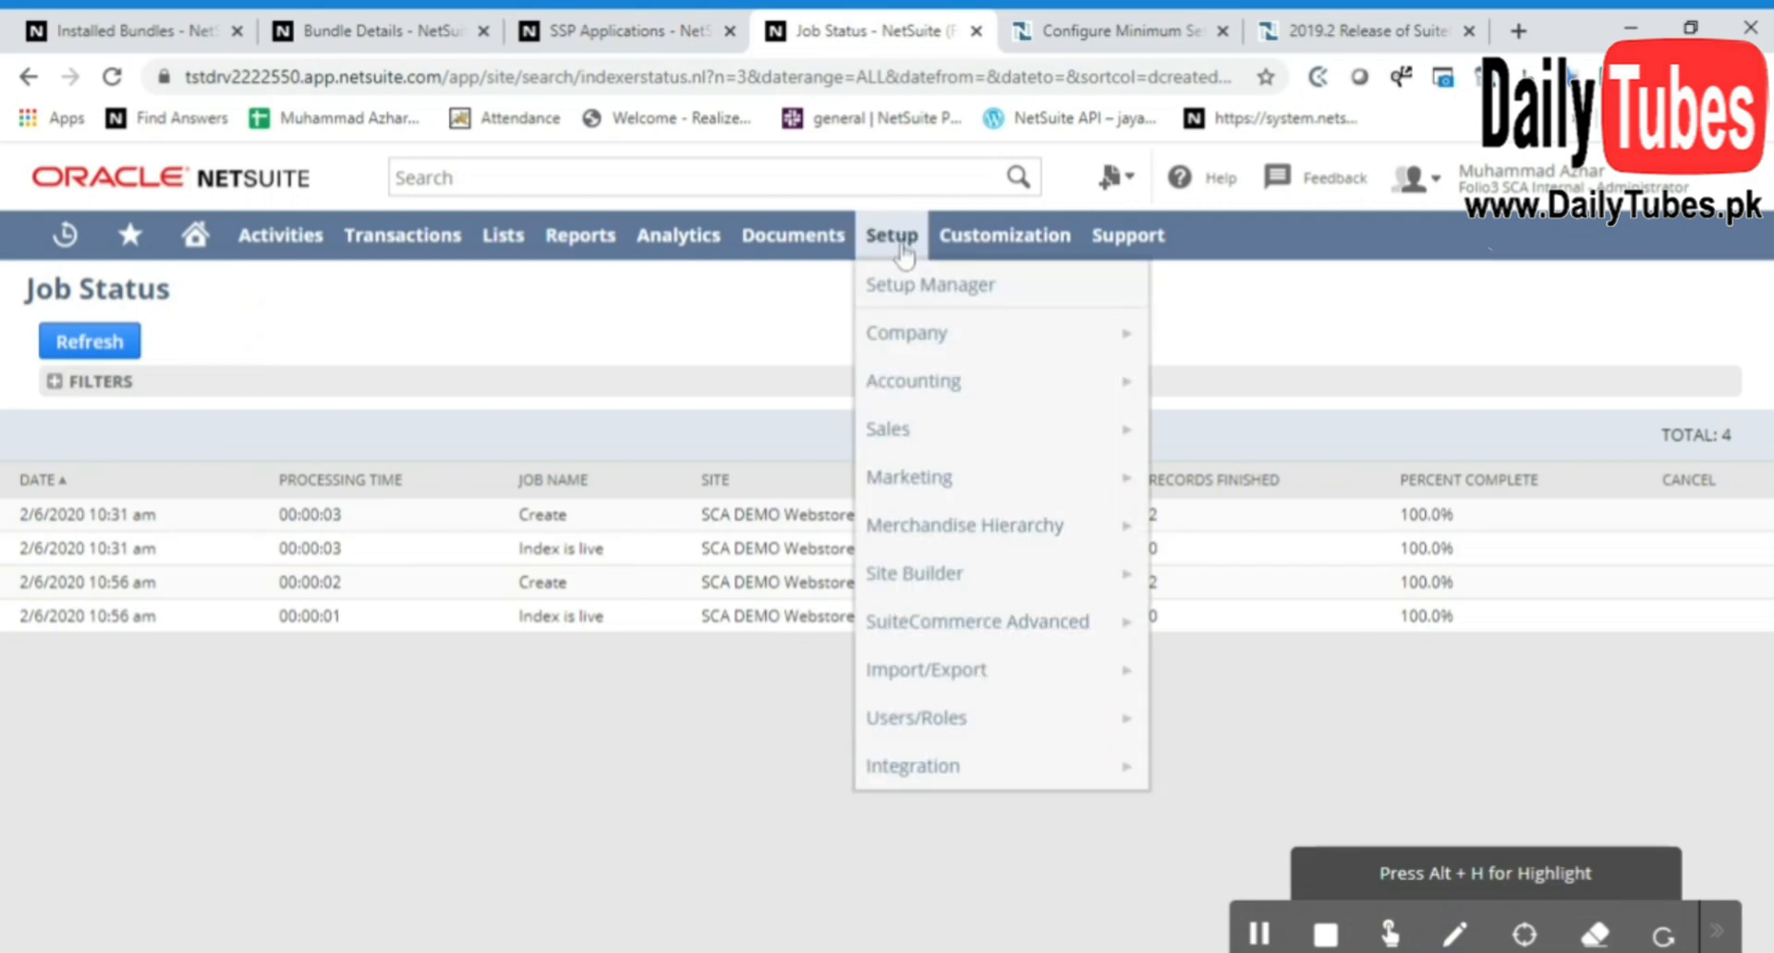
mouse_move(1049, 629)
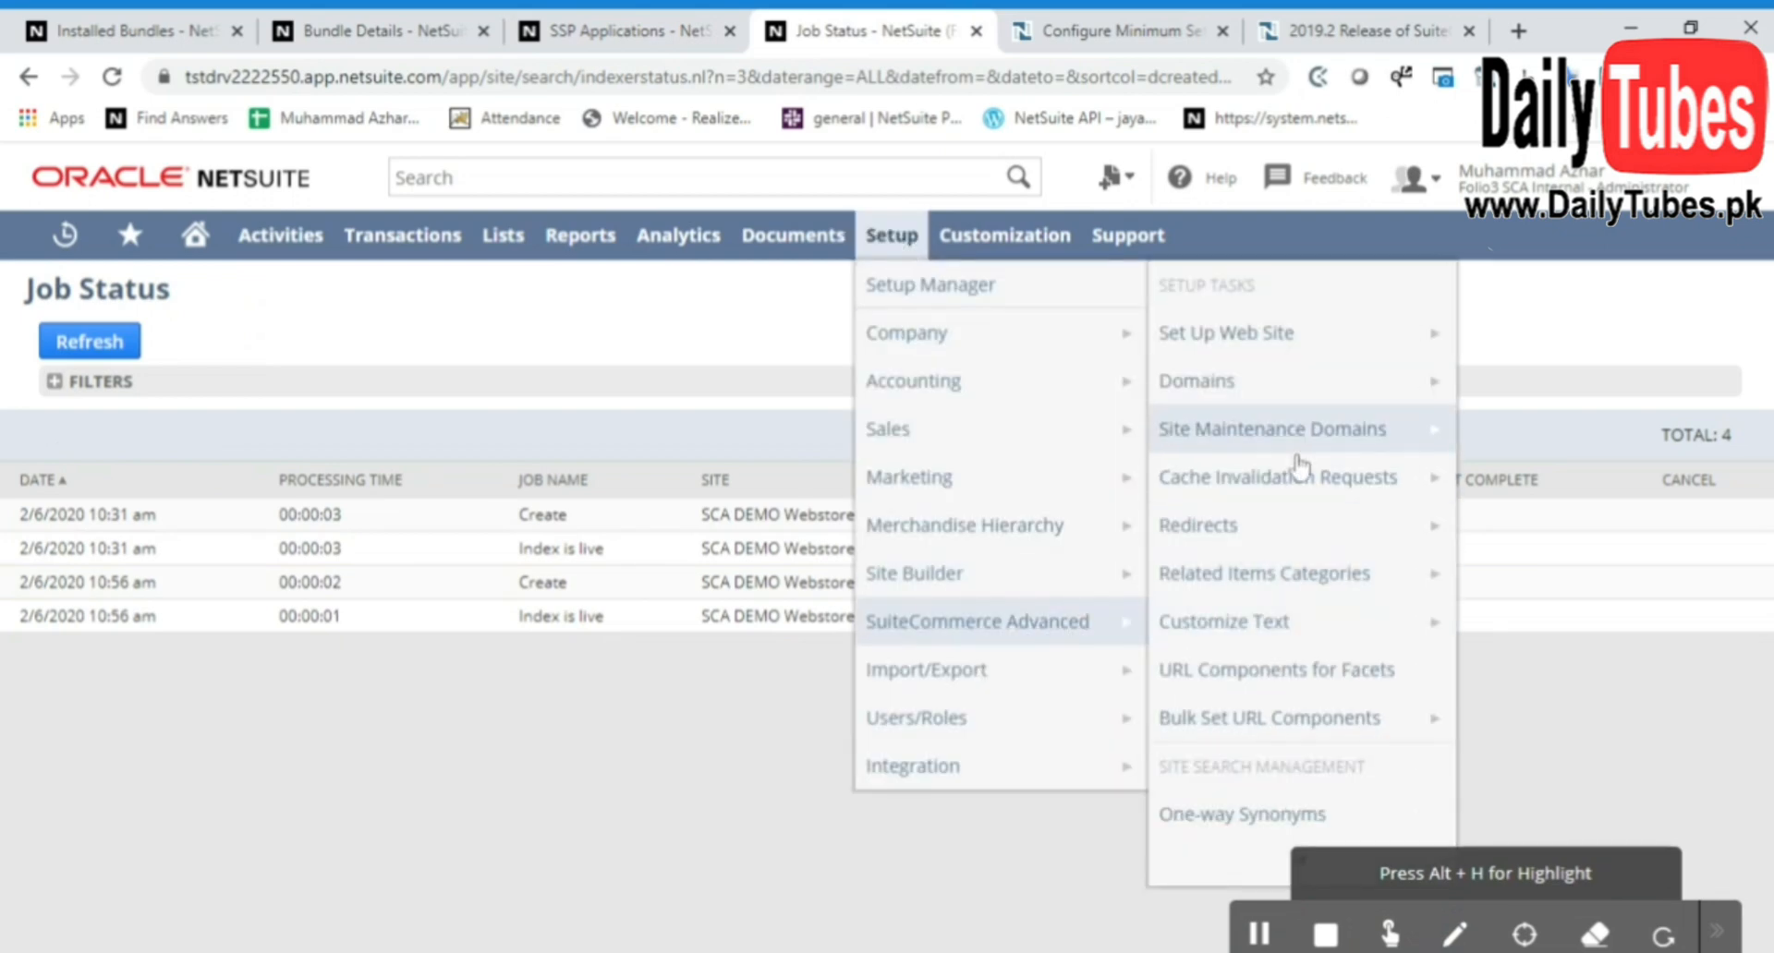
click(1316, 346)
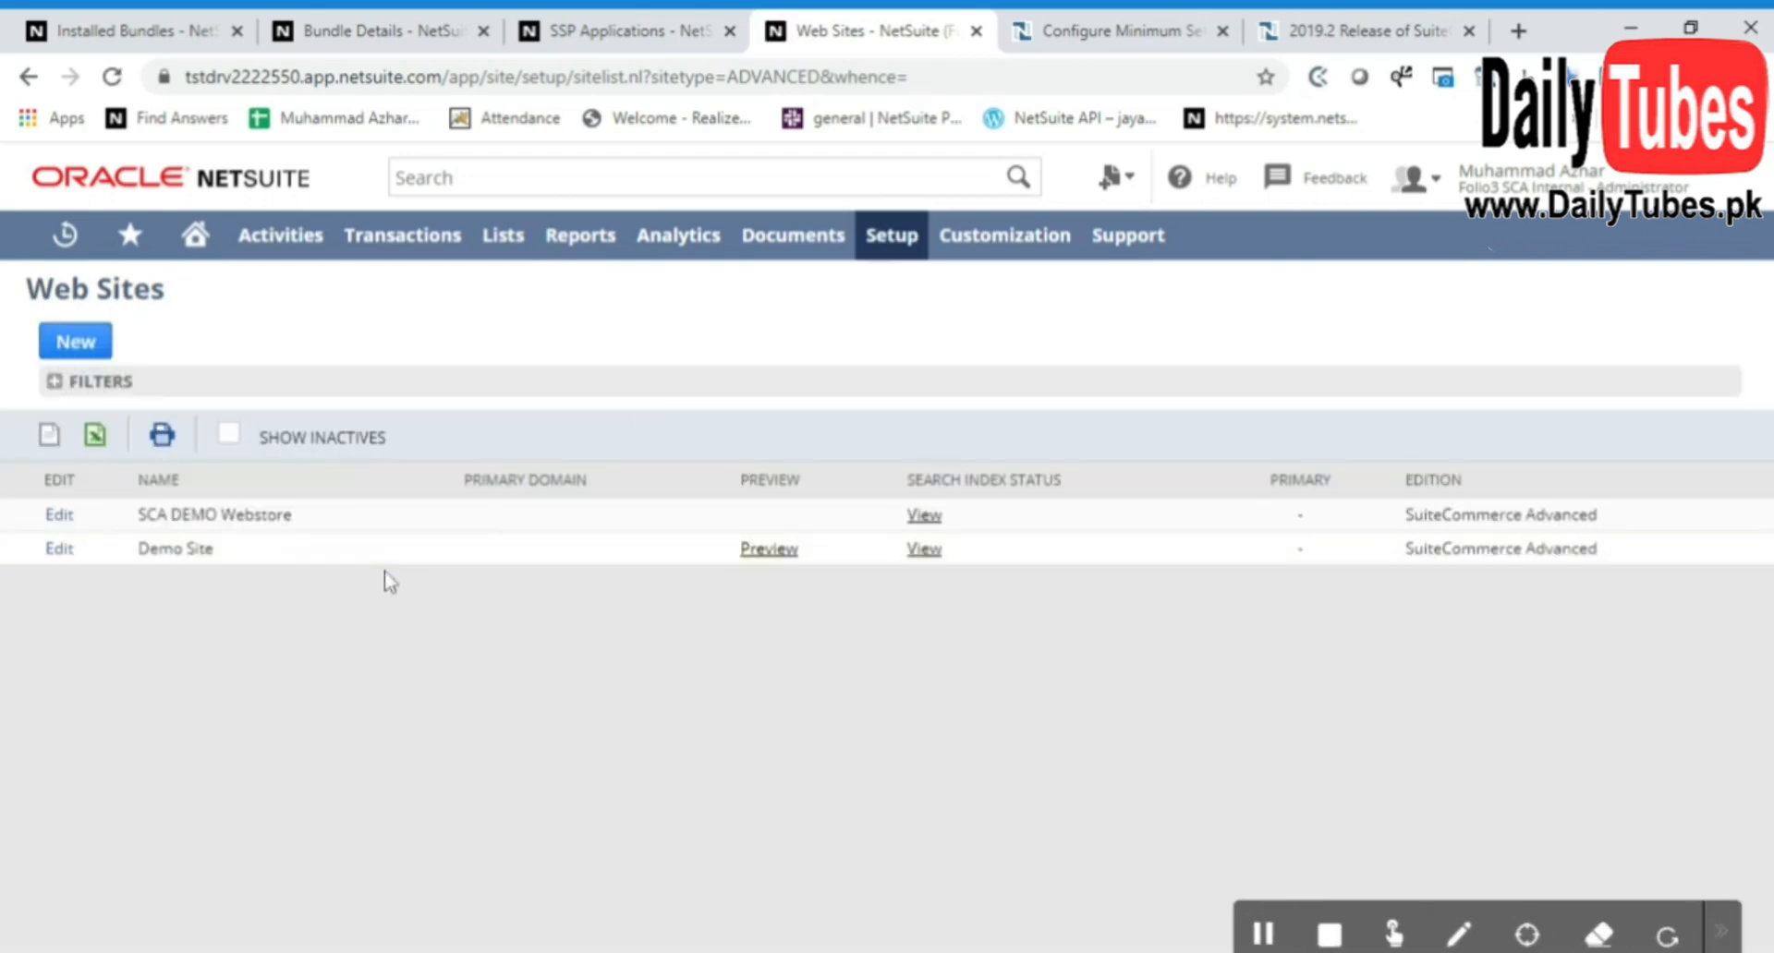
click(59, 514)
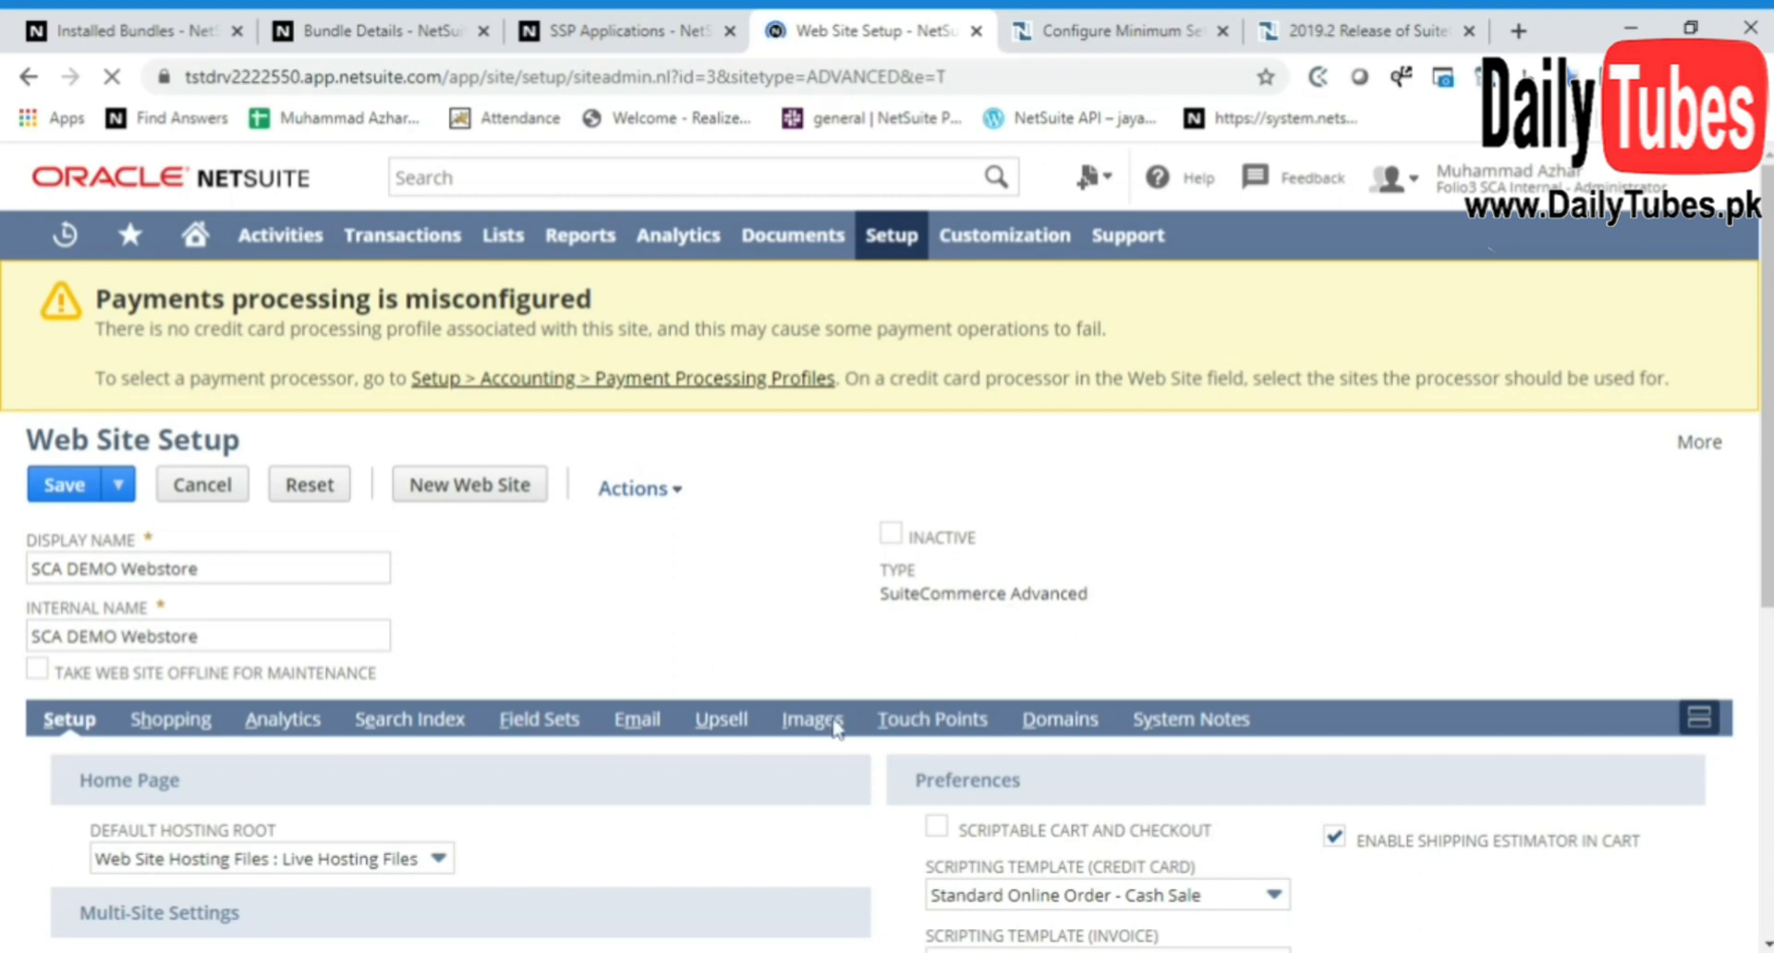
Check the touch points linked to the SCA DEMO Webstore site and its defined field sets
click(932, 720)
scroll(831, 638, down, 1)
scroll(522, 471, up, 3)
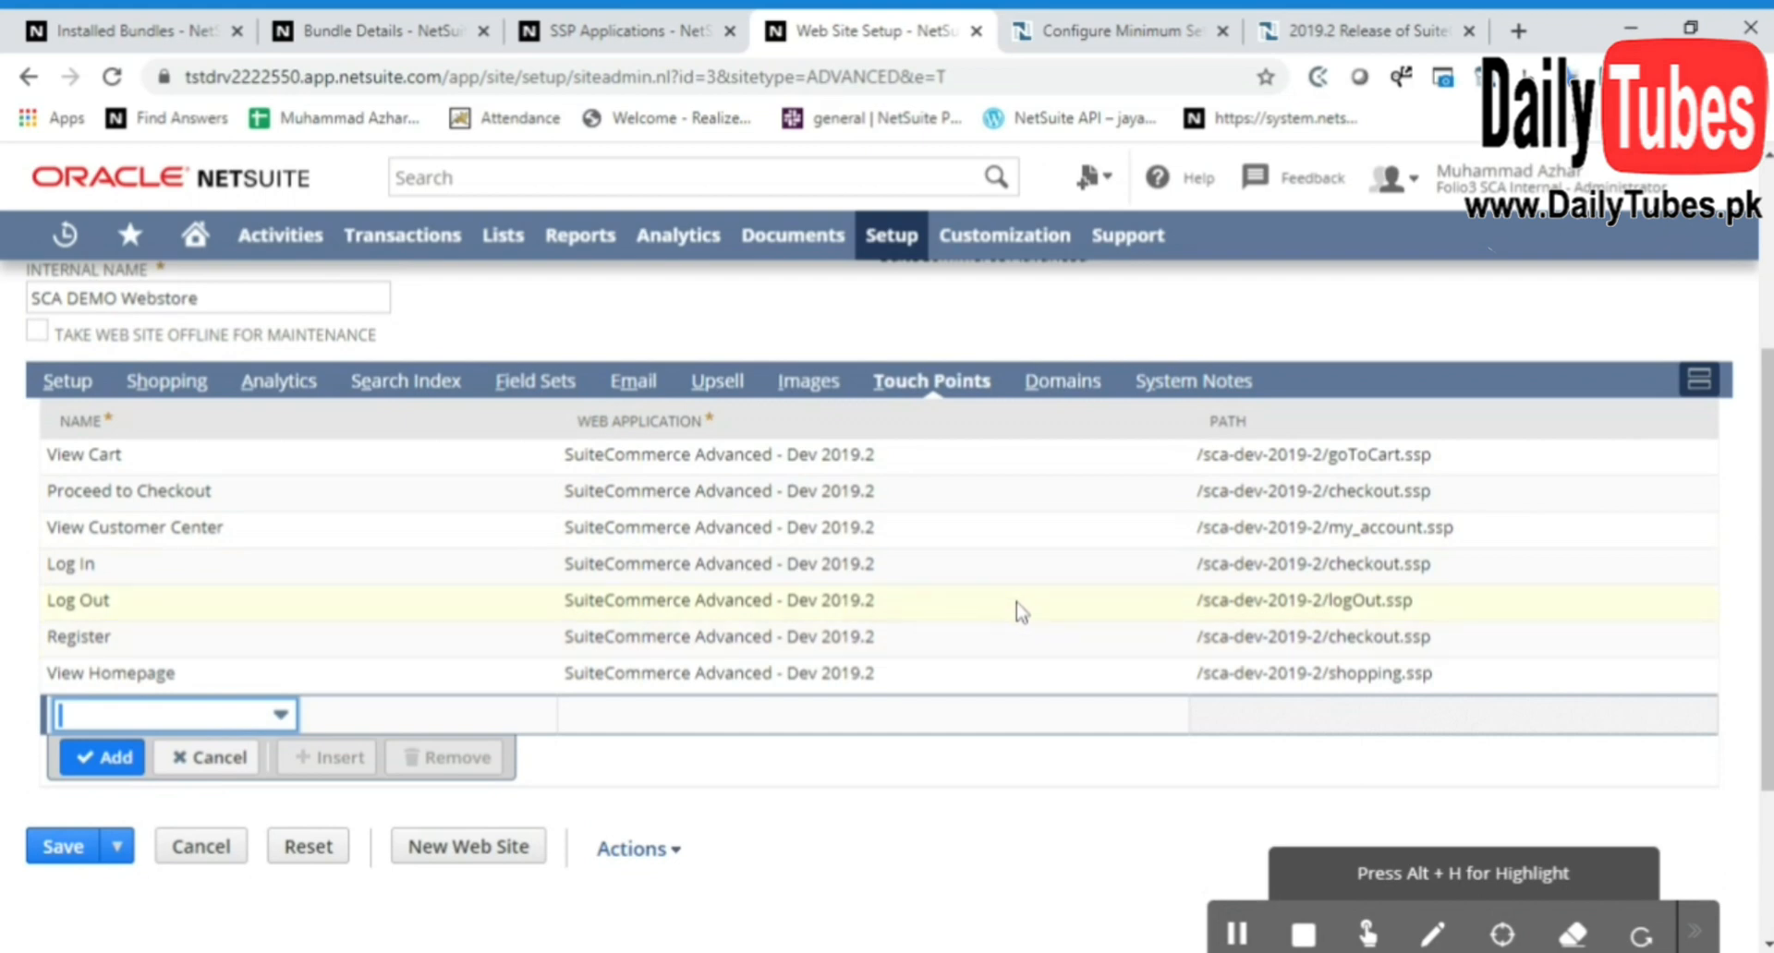
scroll(969, 638, up, 2)
scroll(965, 577, down, 2)
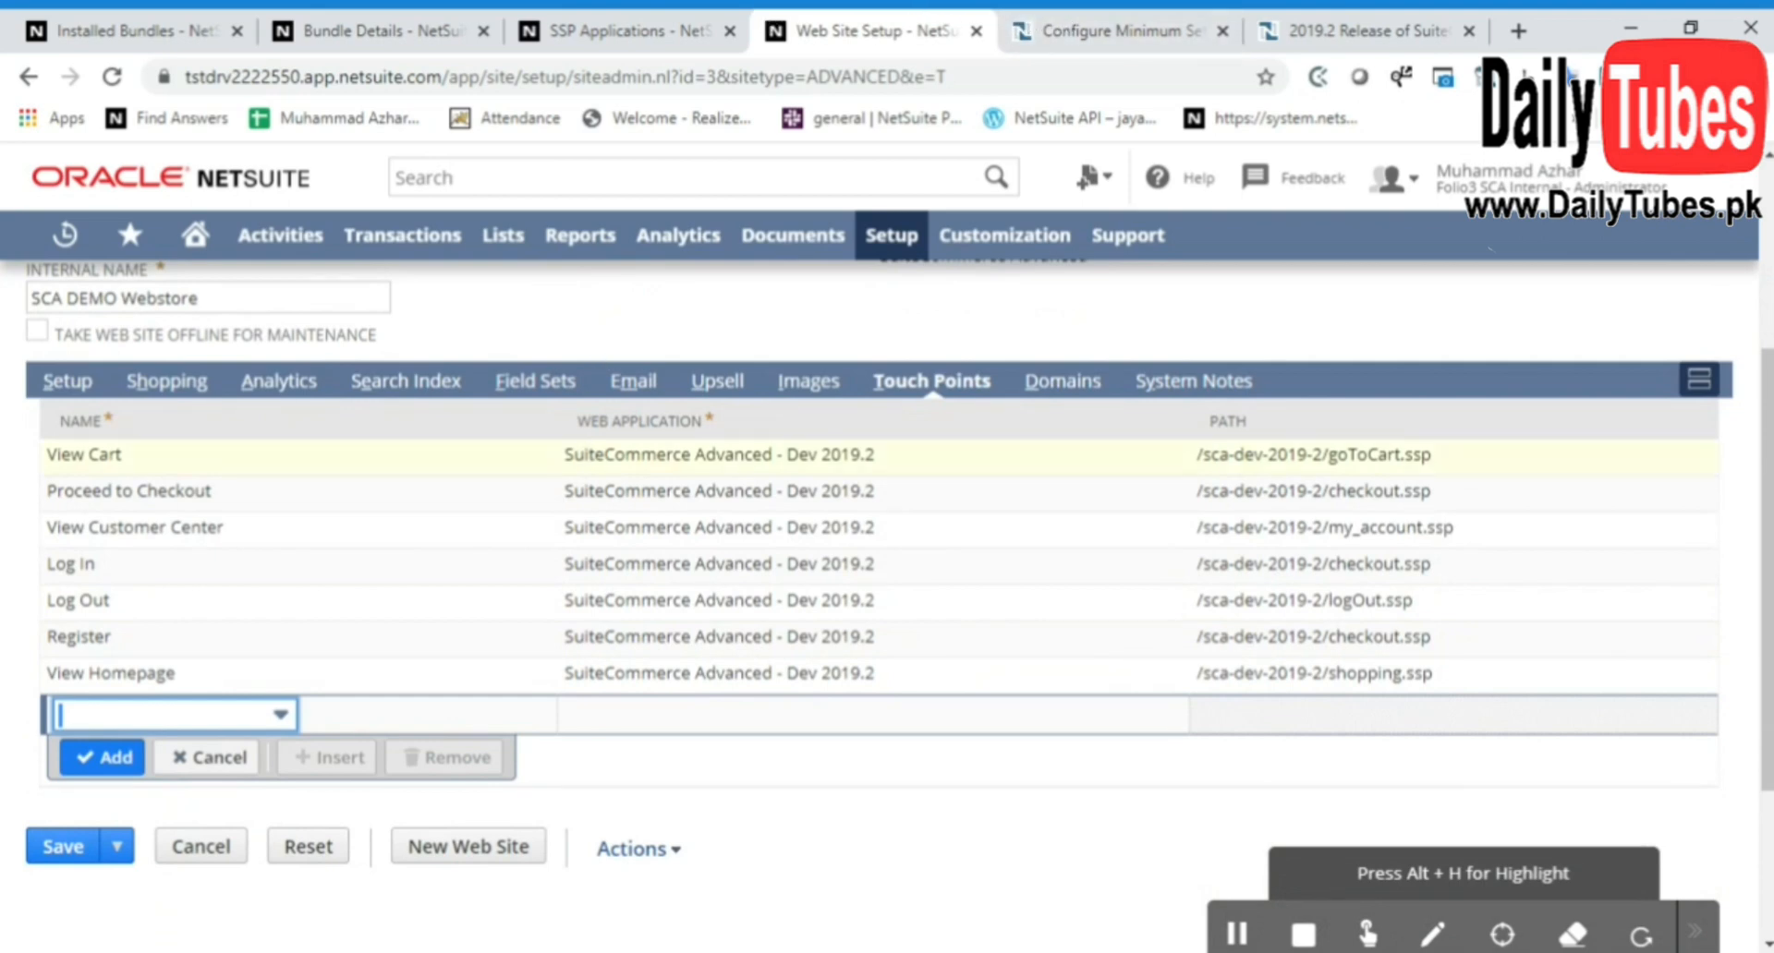
click(539, 380)
scroll(823, 411, up, 4)
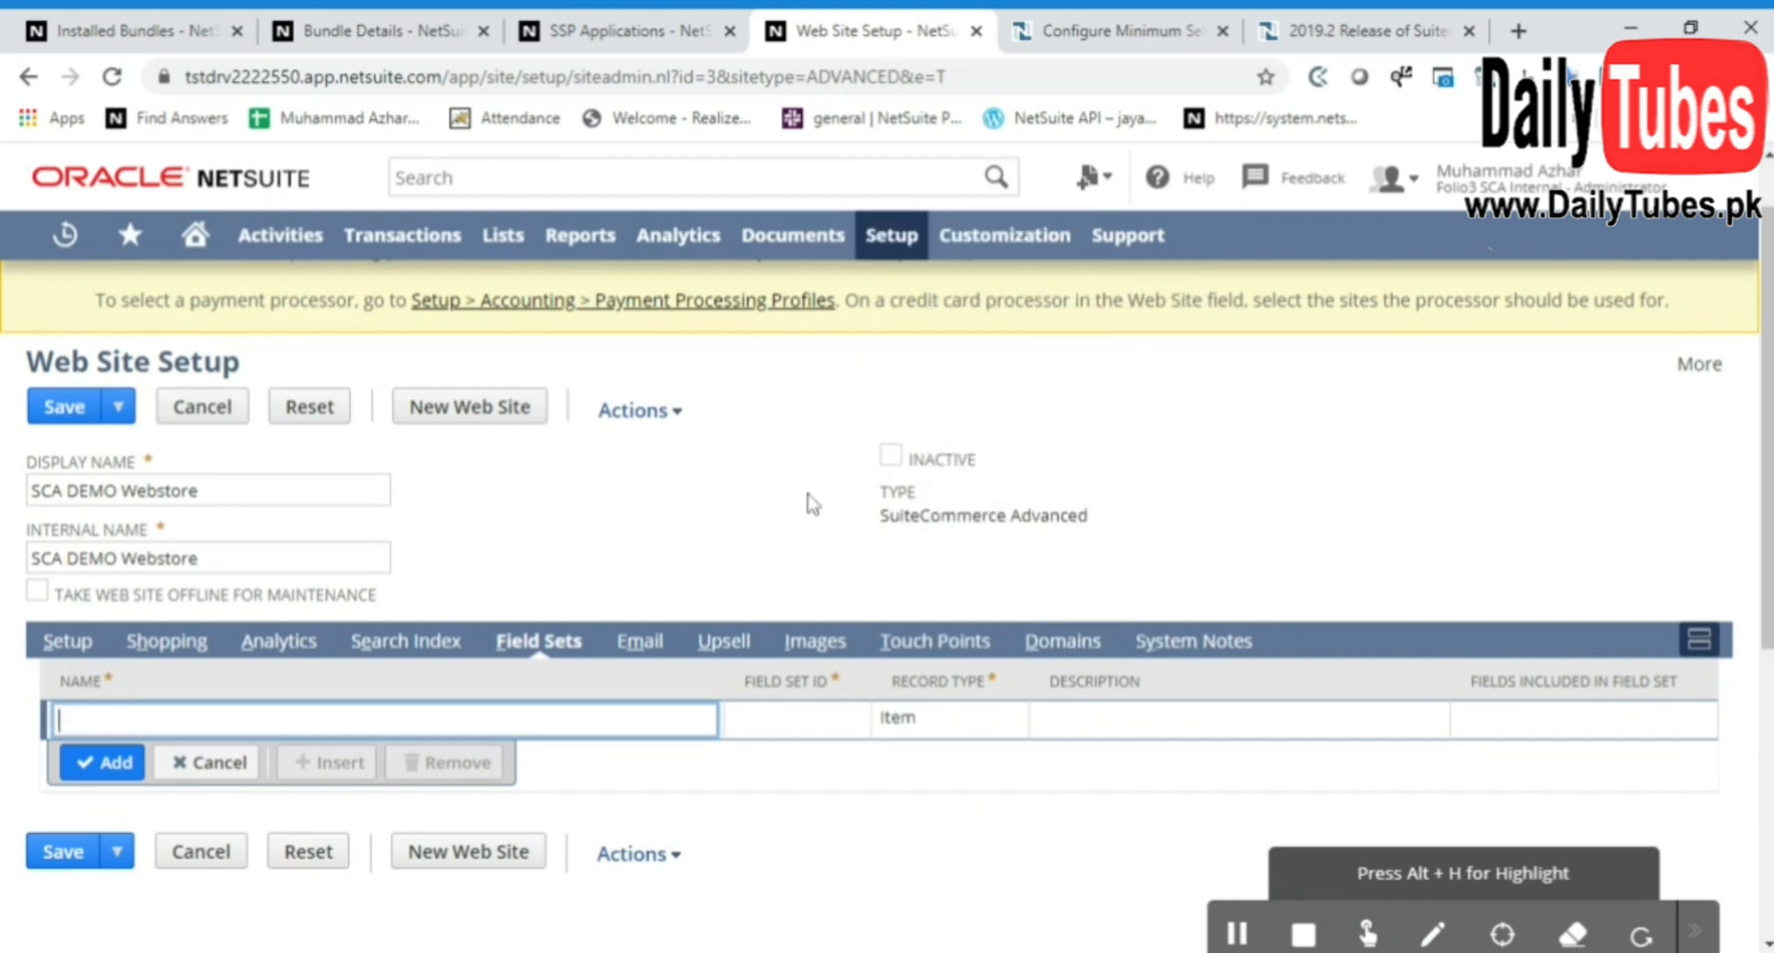
Open the Script Debugger and log in to the SuiteScript Debugger domain
mouse_move(1016, 258)
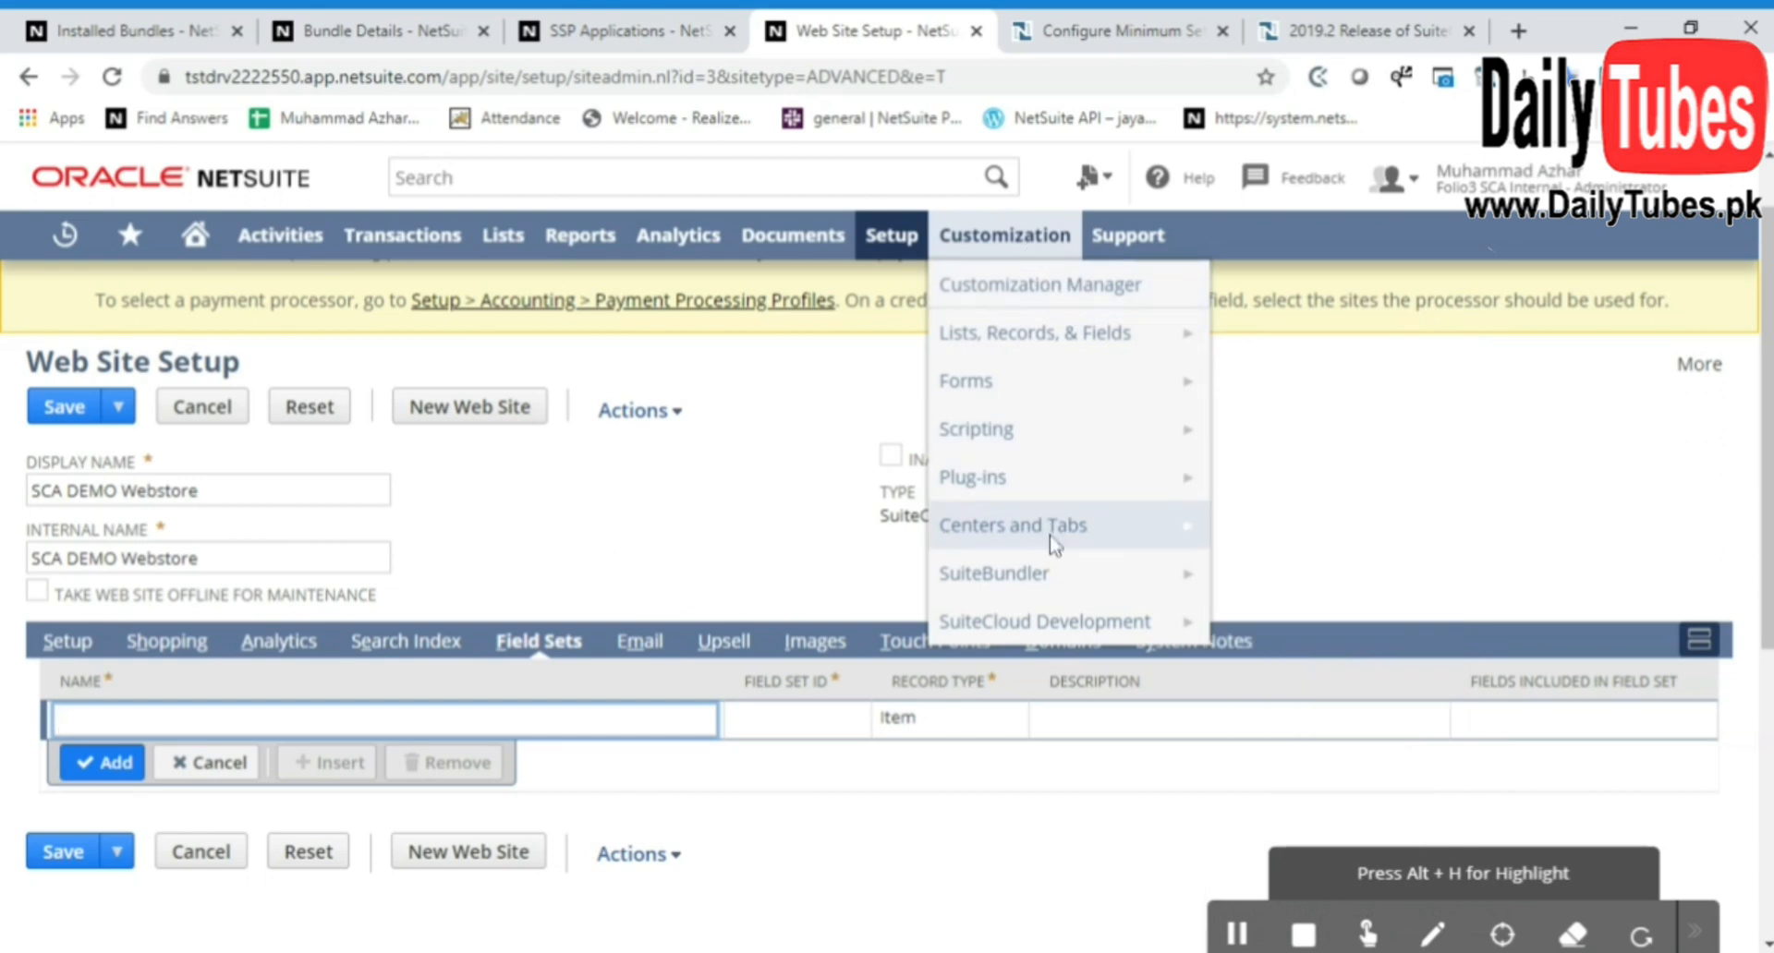
mouse_move(1095, 433)
mouse_move(1282, 458)
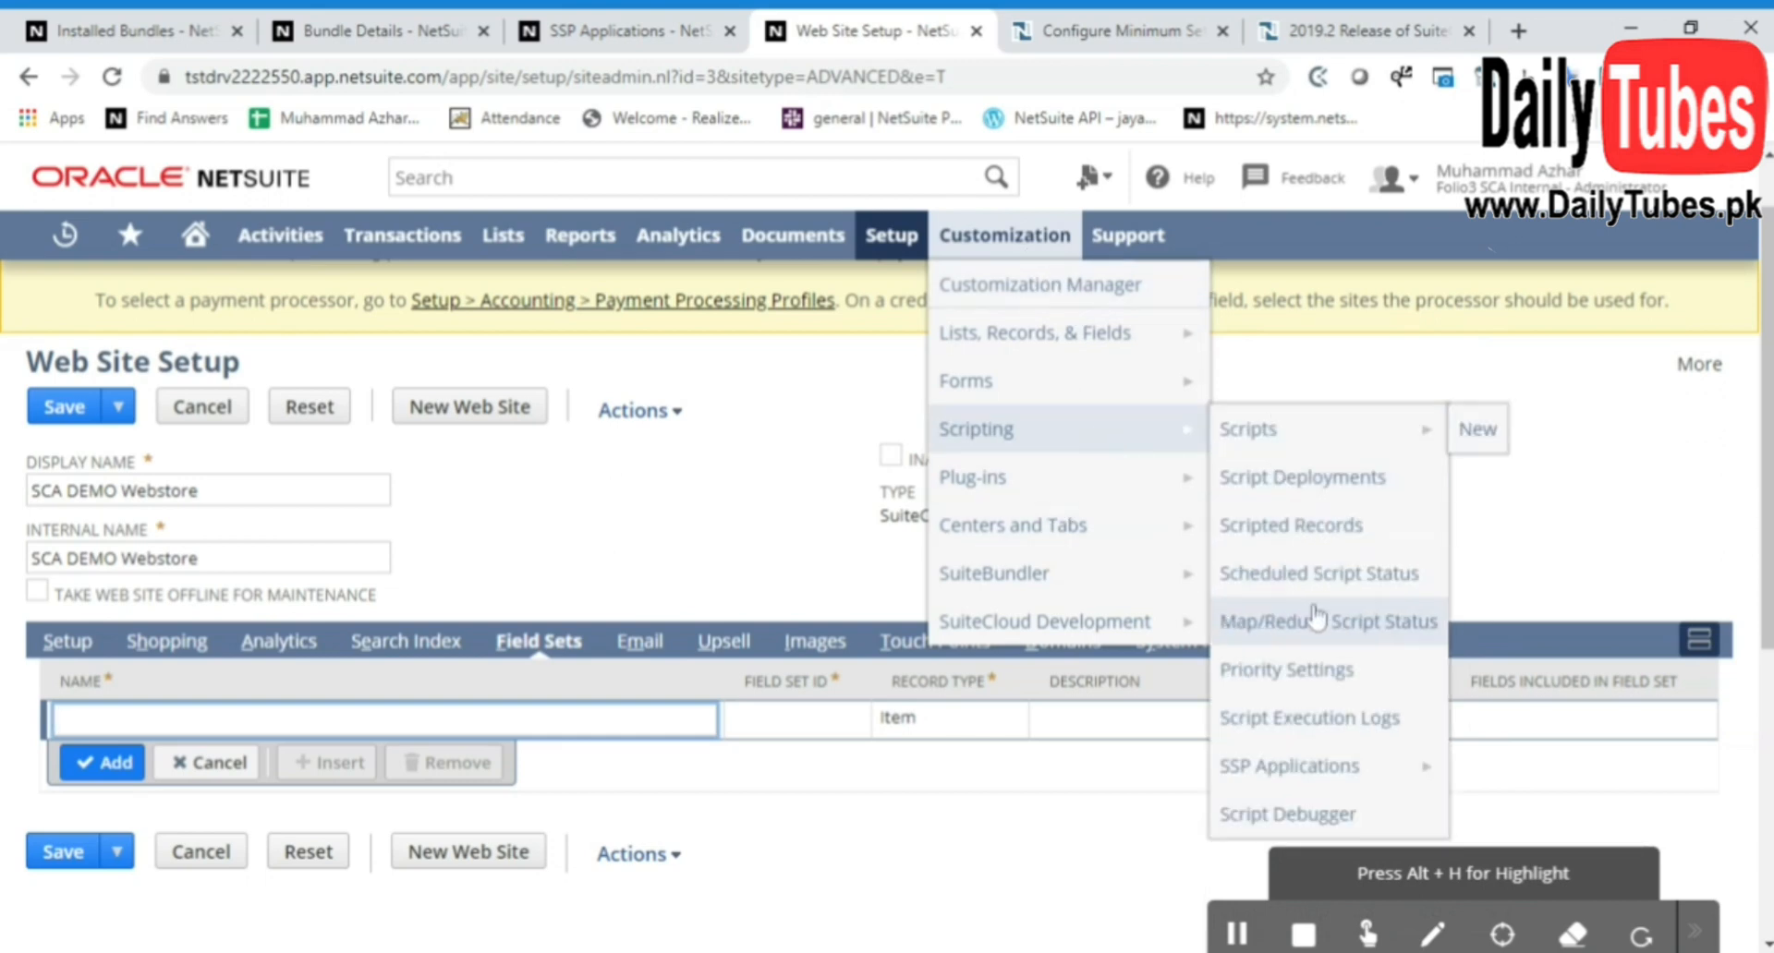
click(1286, 814)
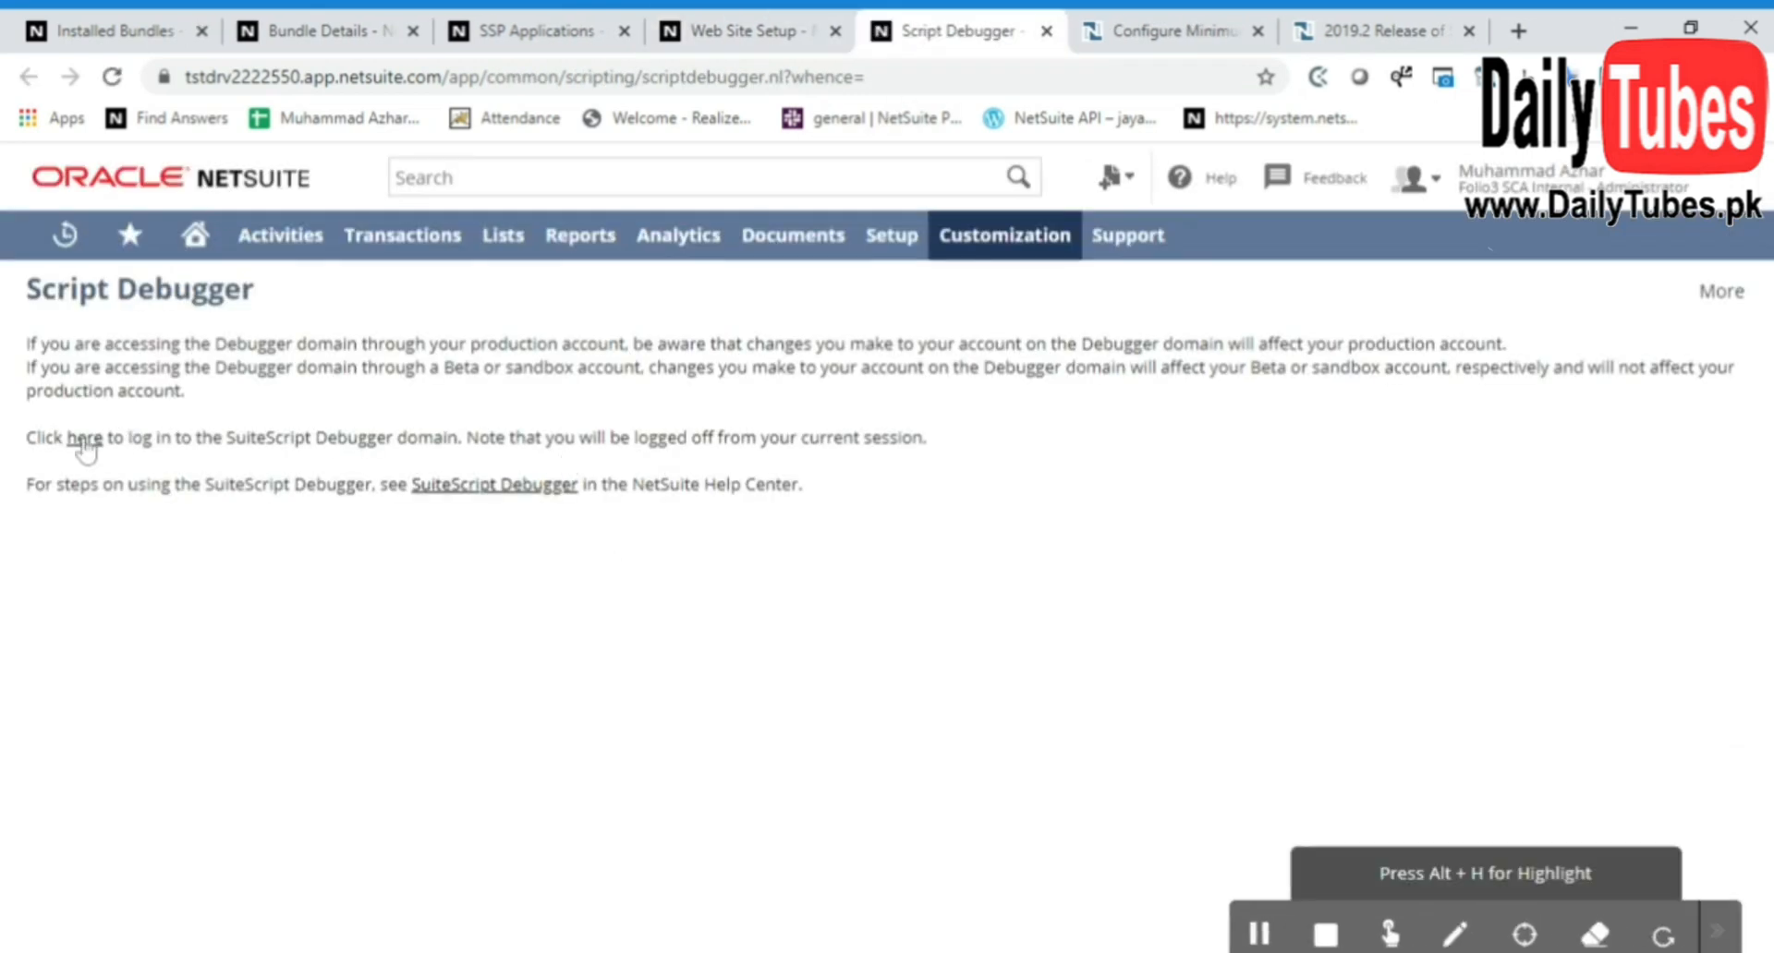
click(81, 439)
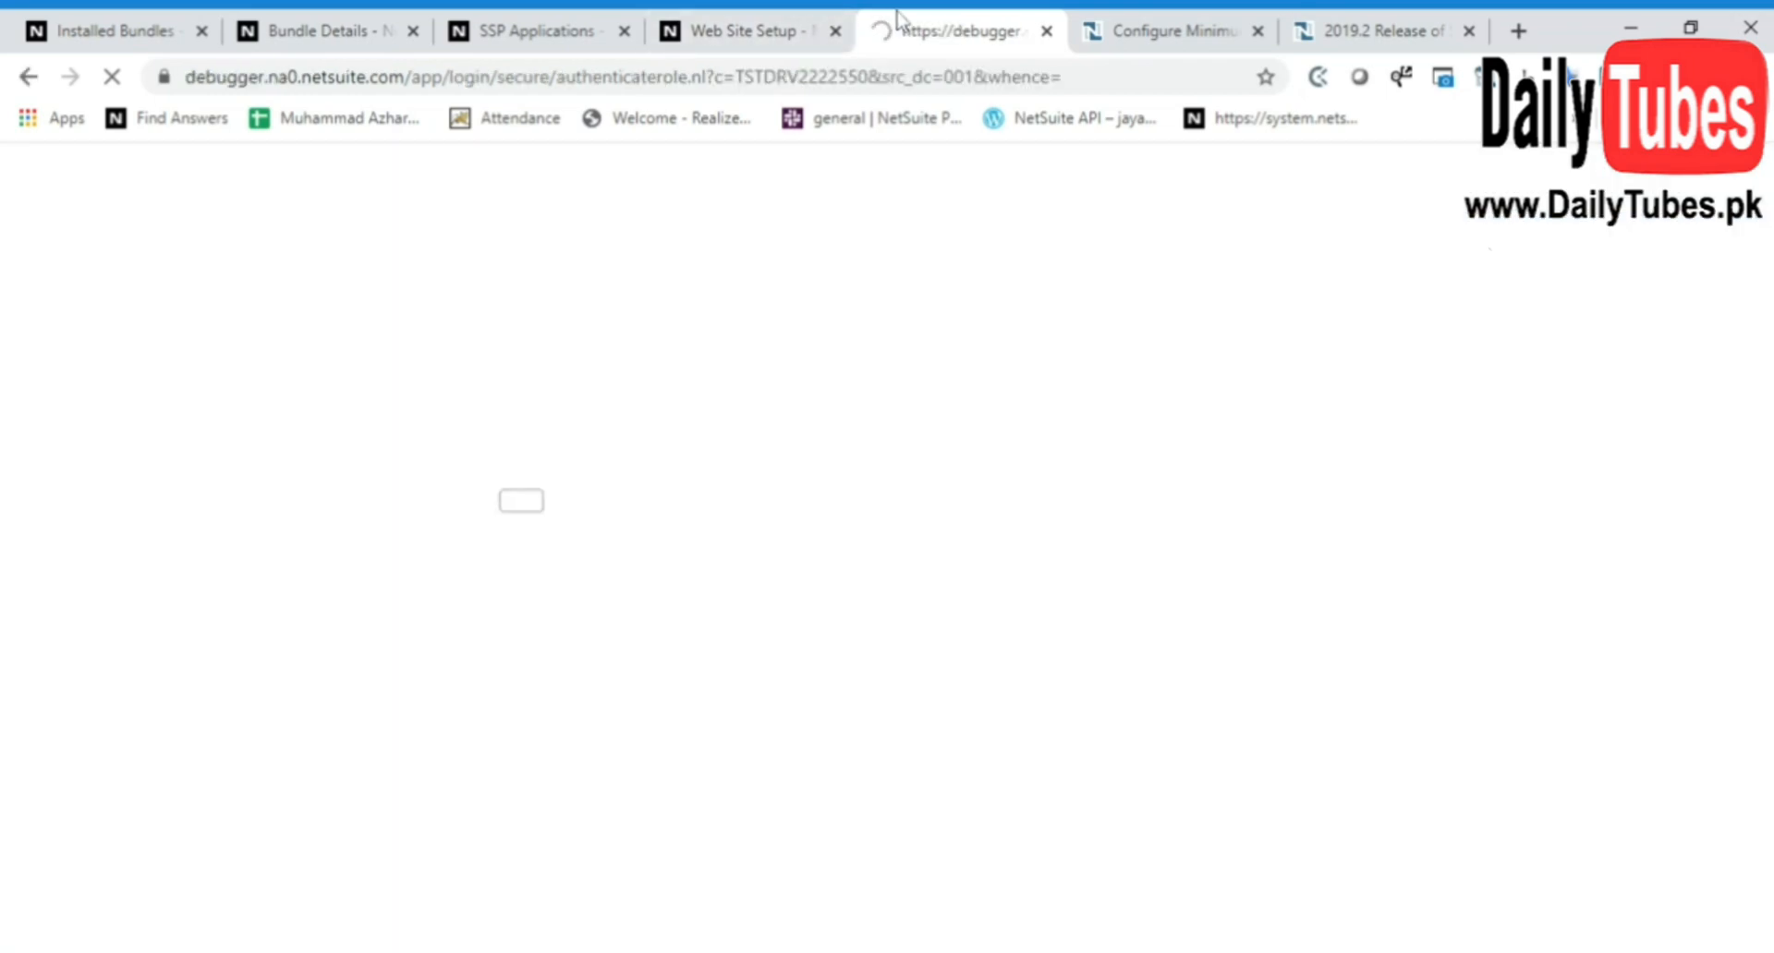
click(796, 30)
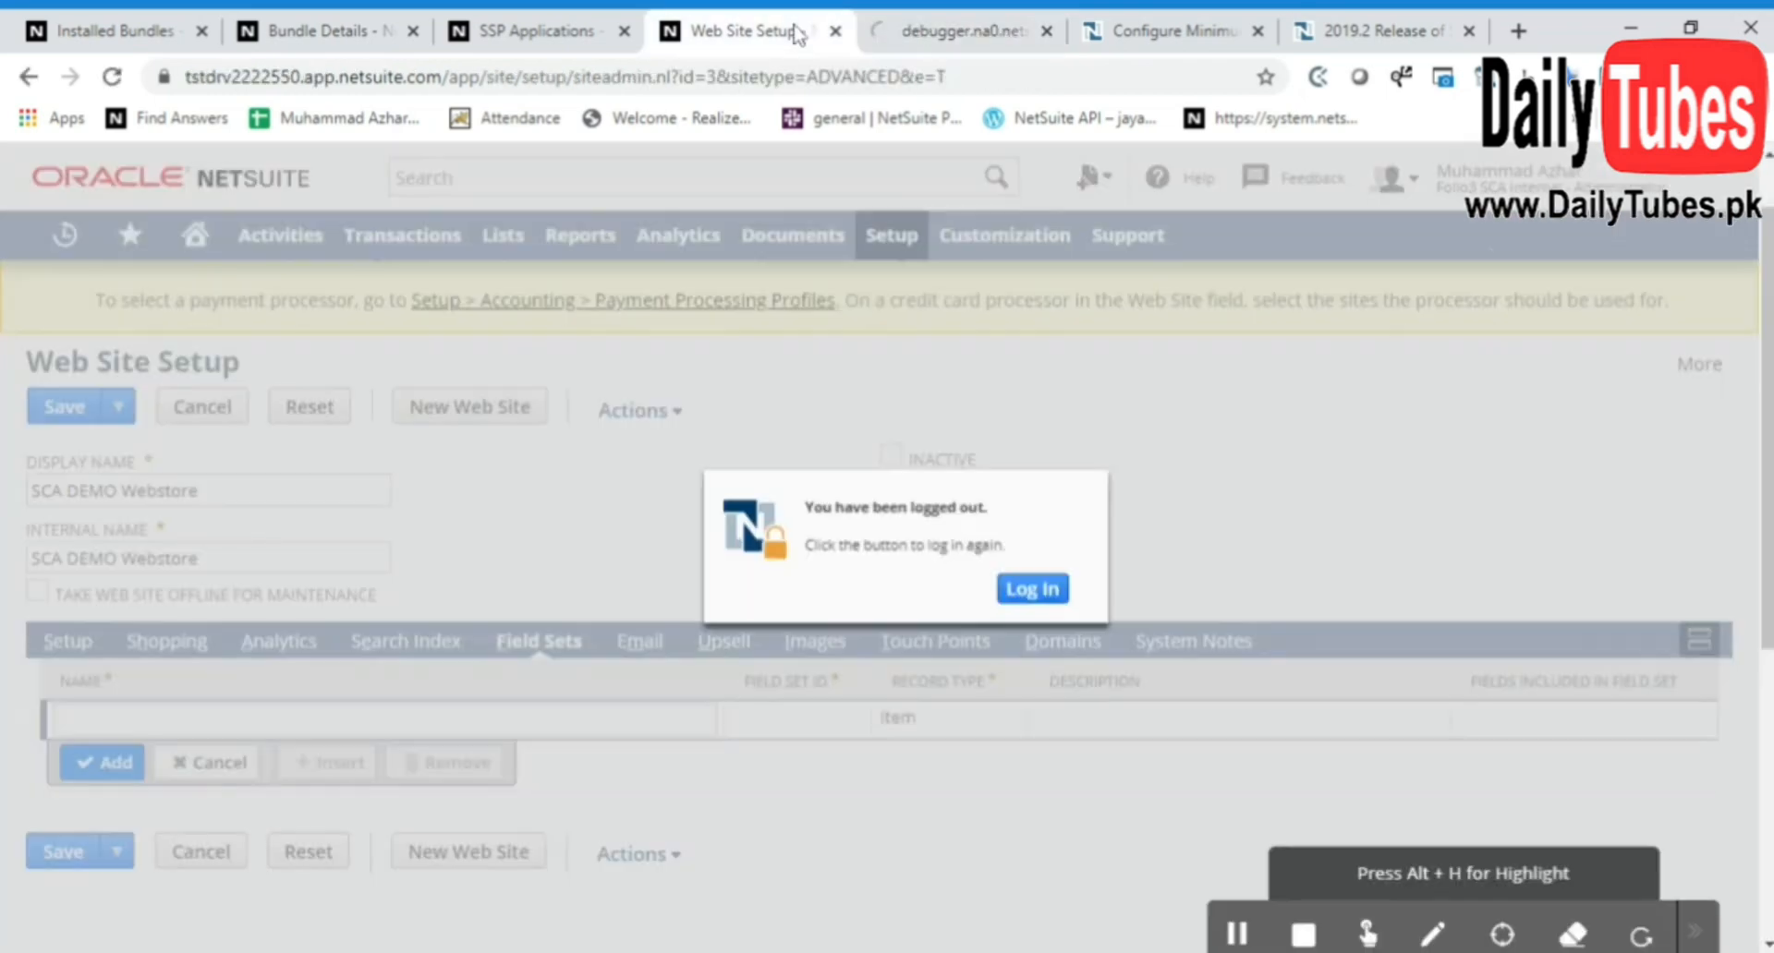
click(938, 26)
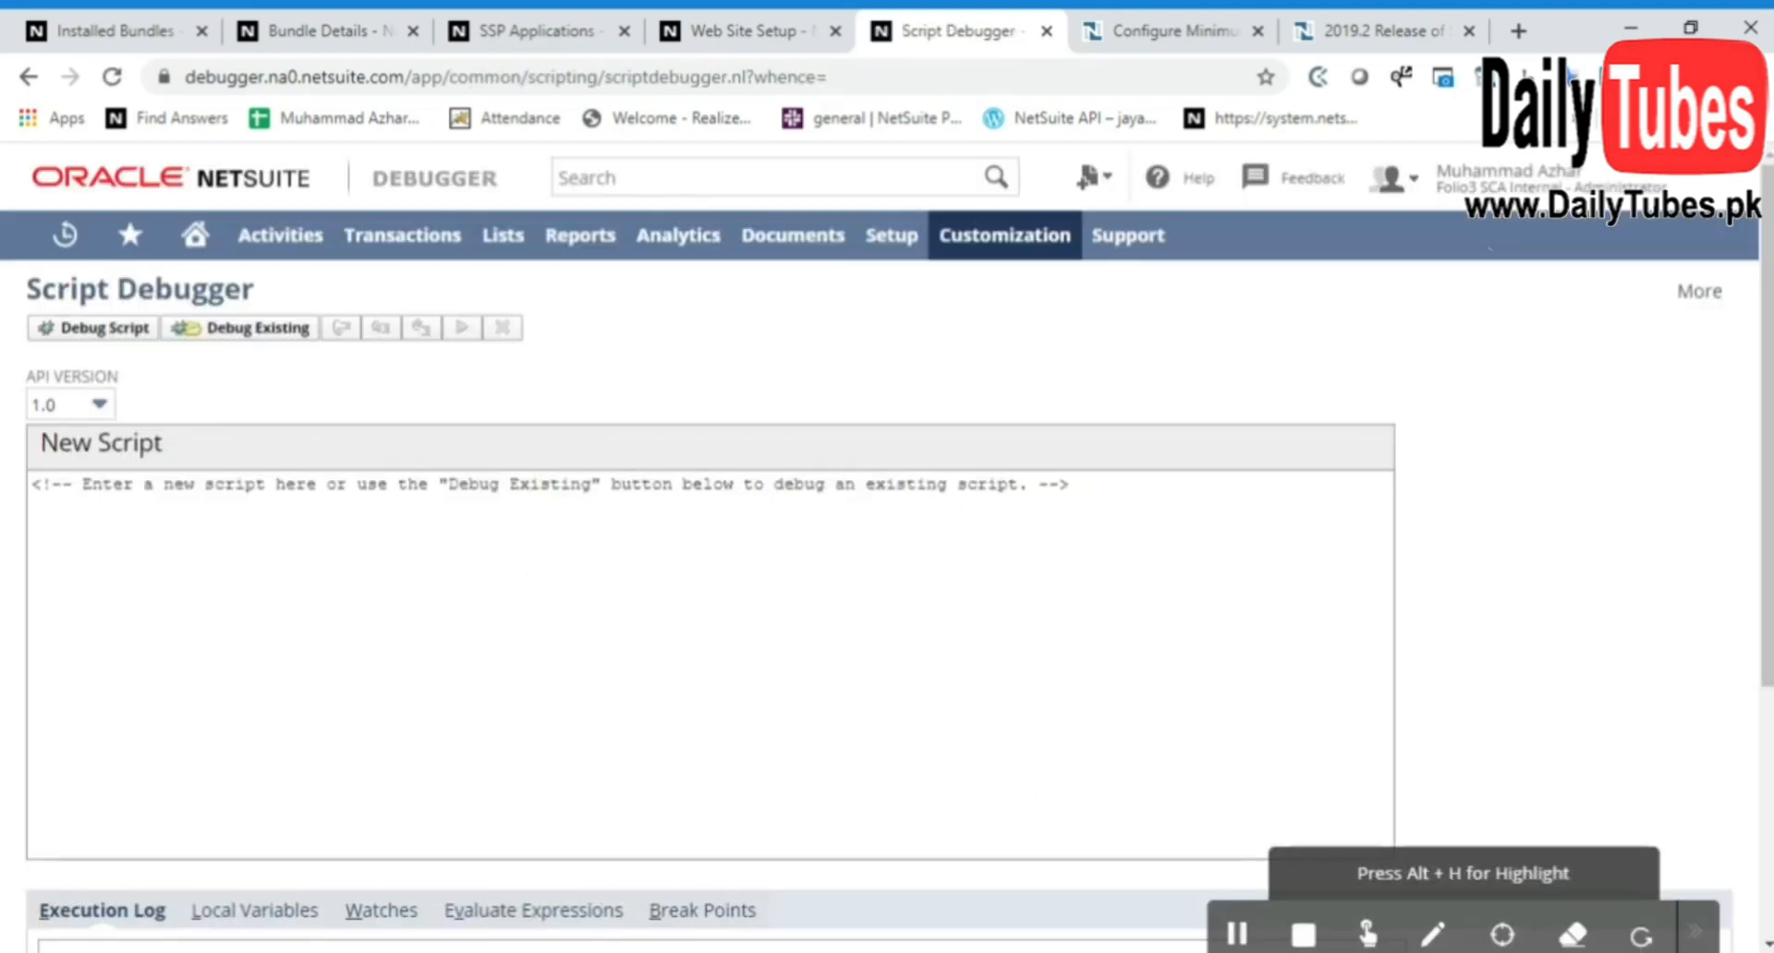
Copy the entire field set script from the SuiteCommerce developer documentation into the debugger's new script area
click(526, 575)
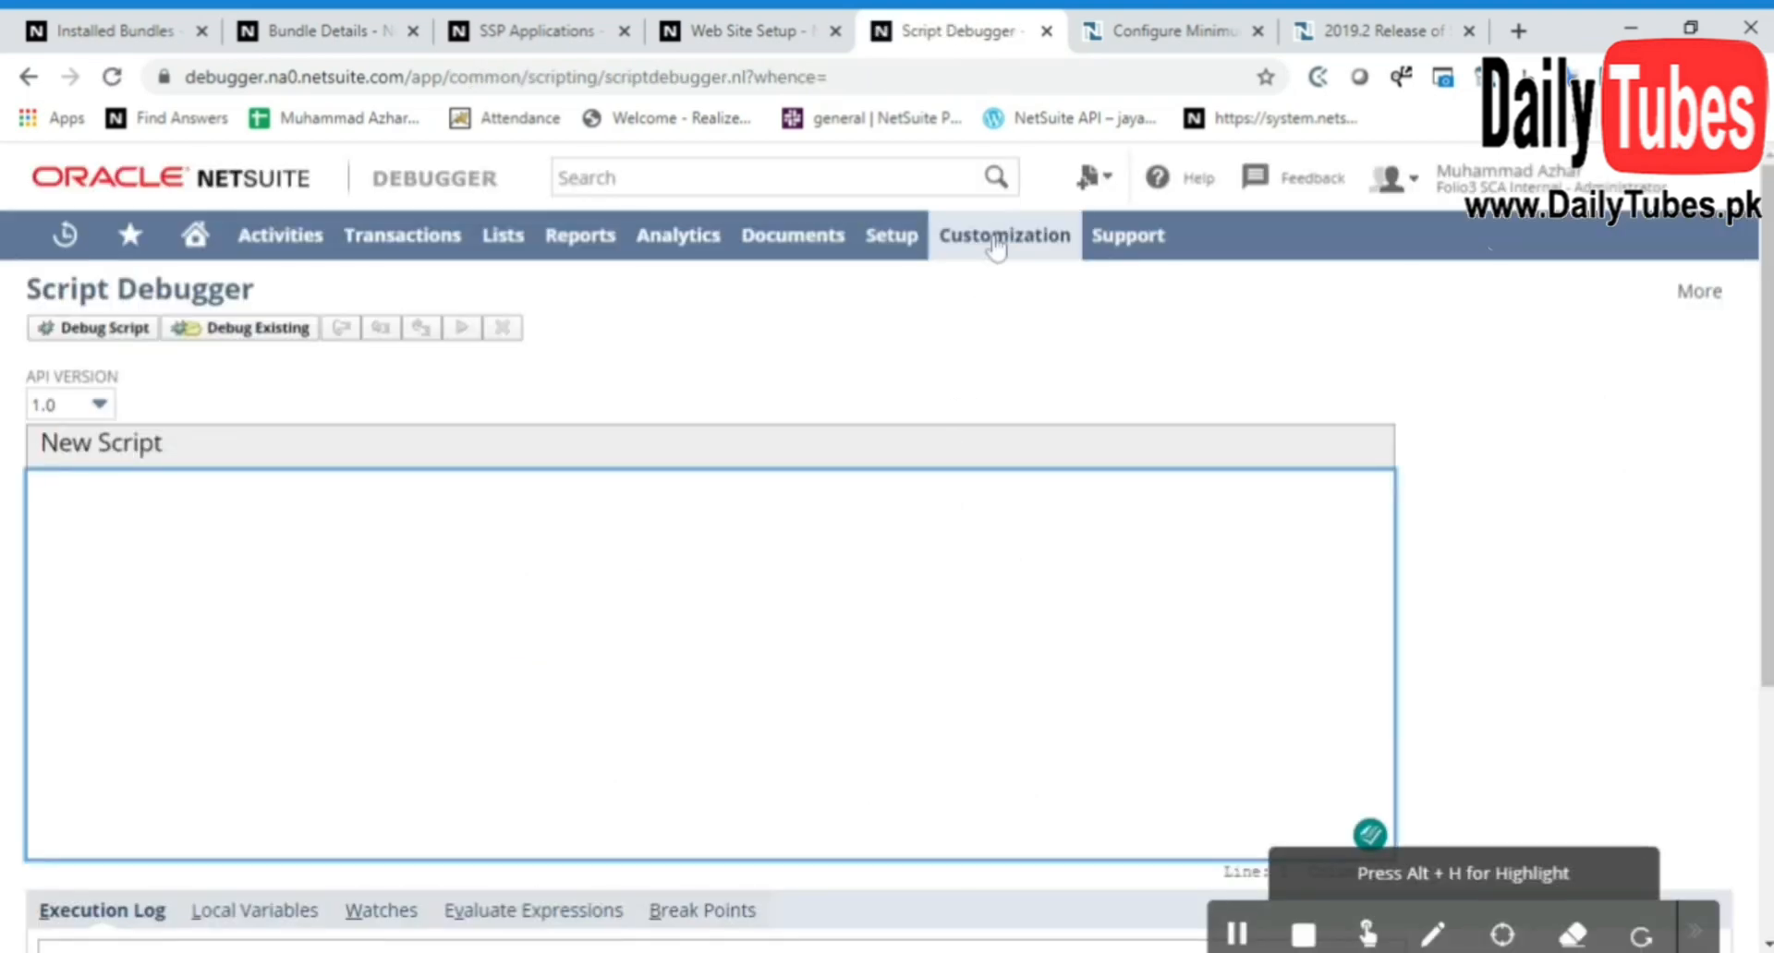
click(1164, 20)
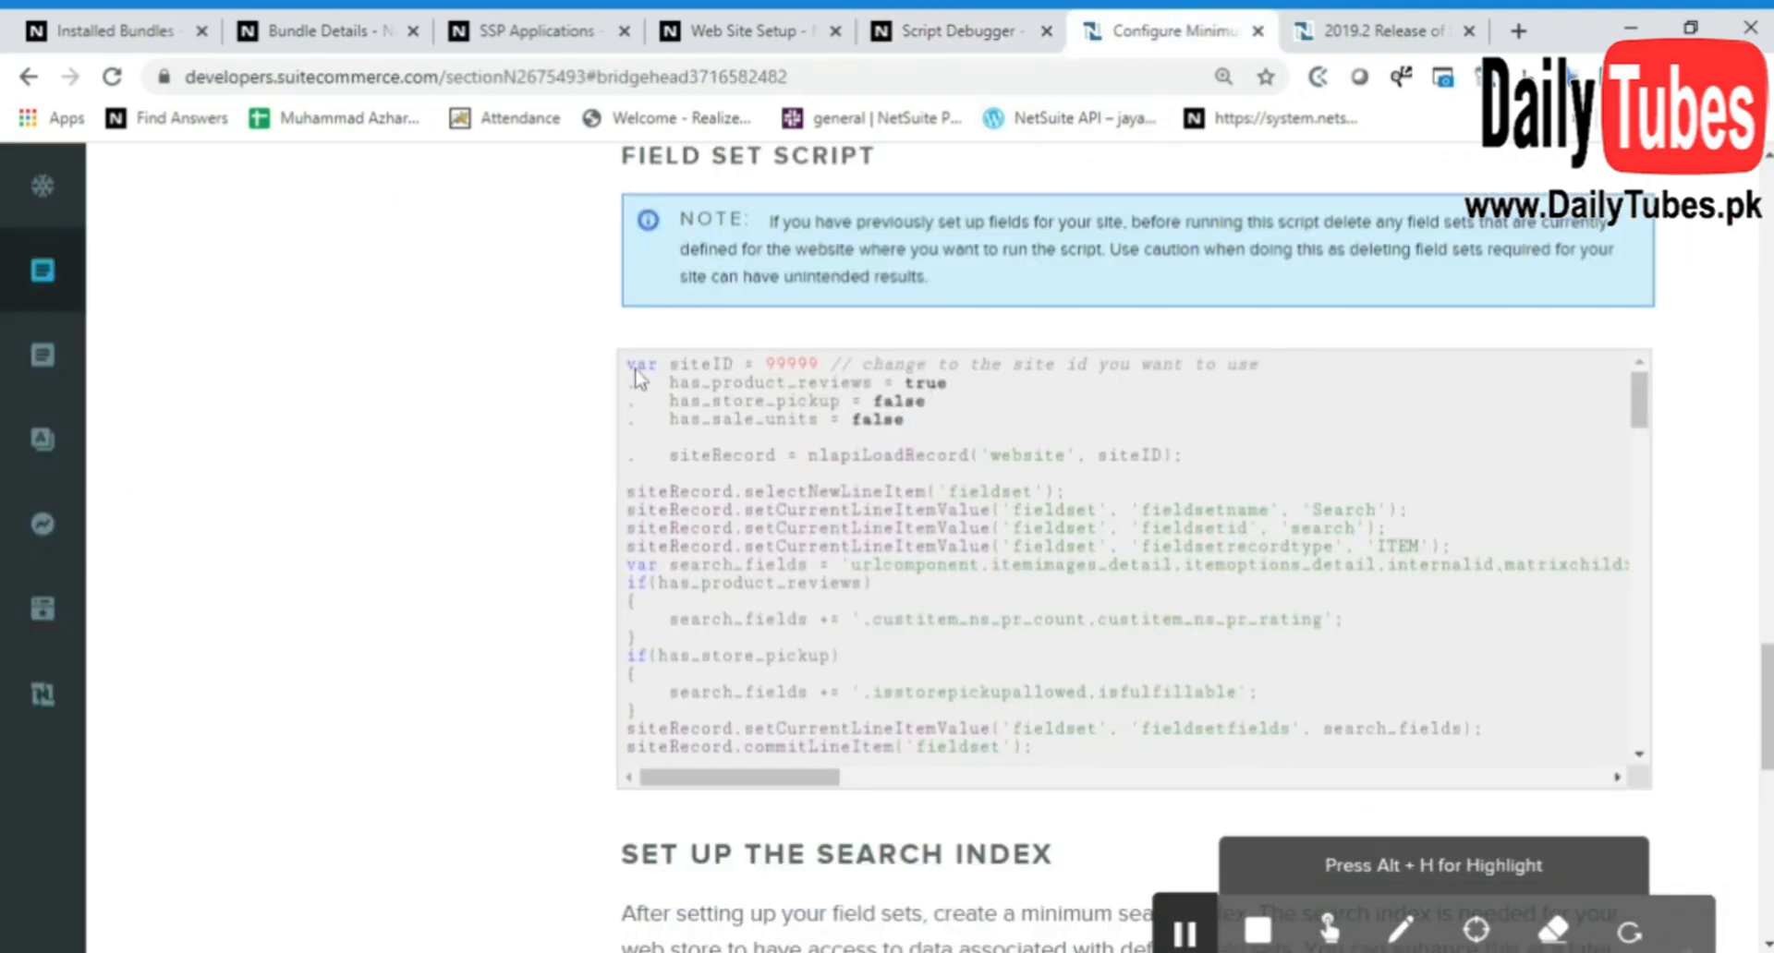
drag(627, 370, 1330, 760)
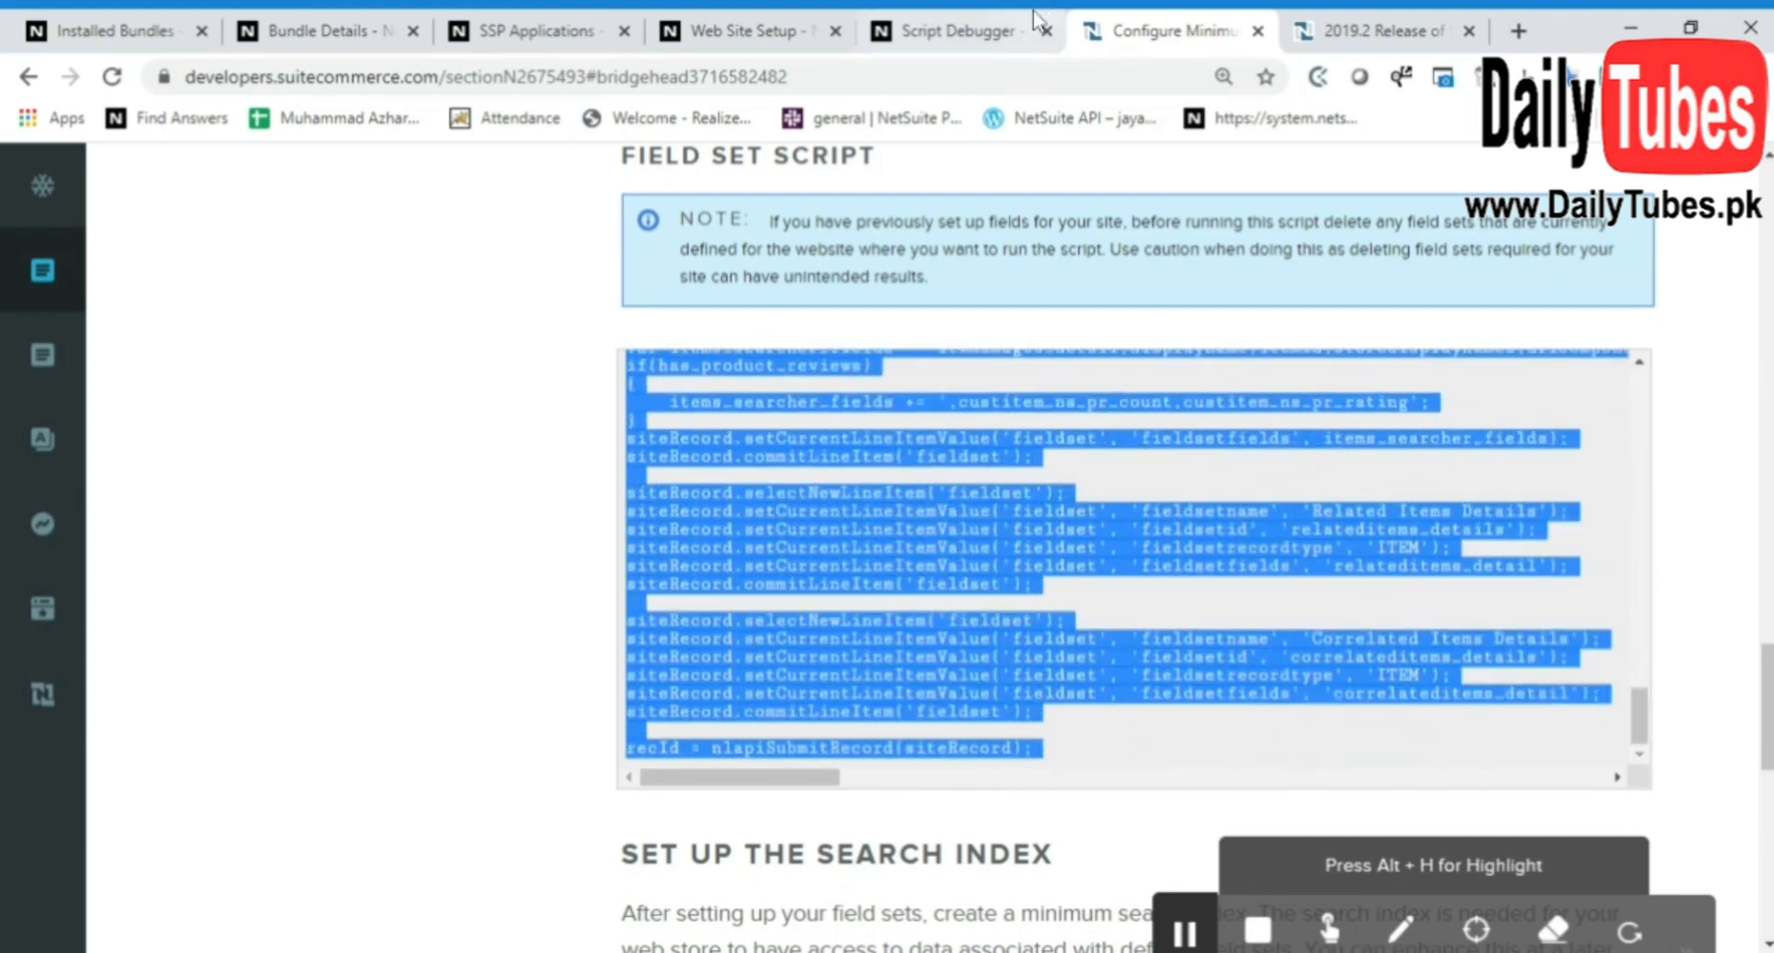
click(977, 20)
key(ctrl+v)
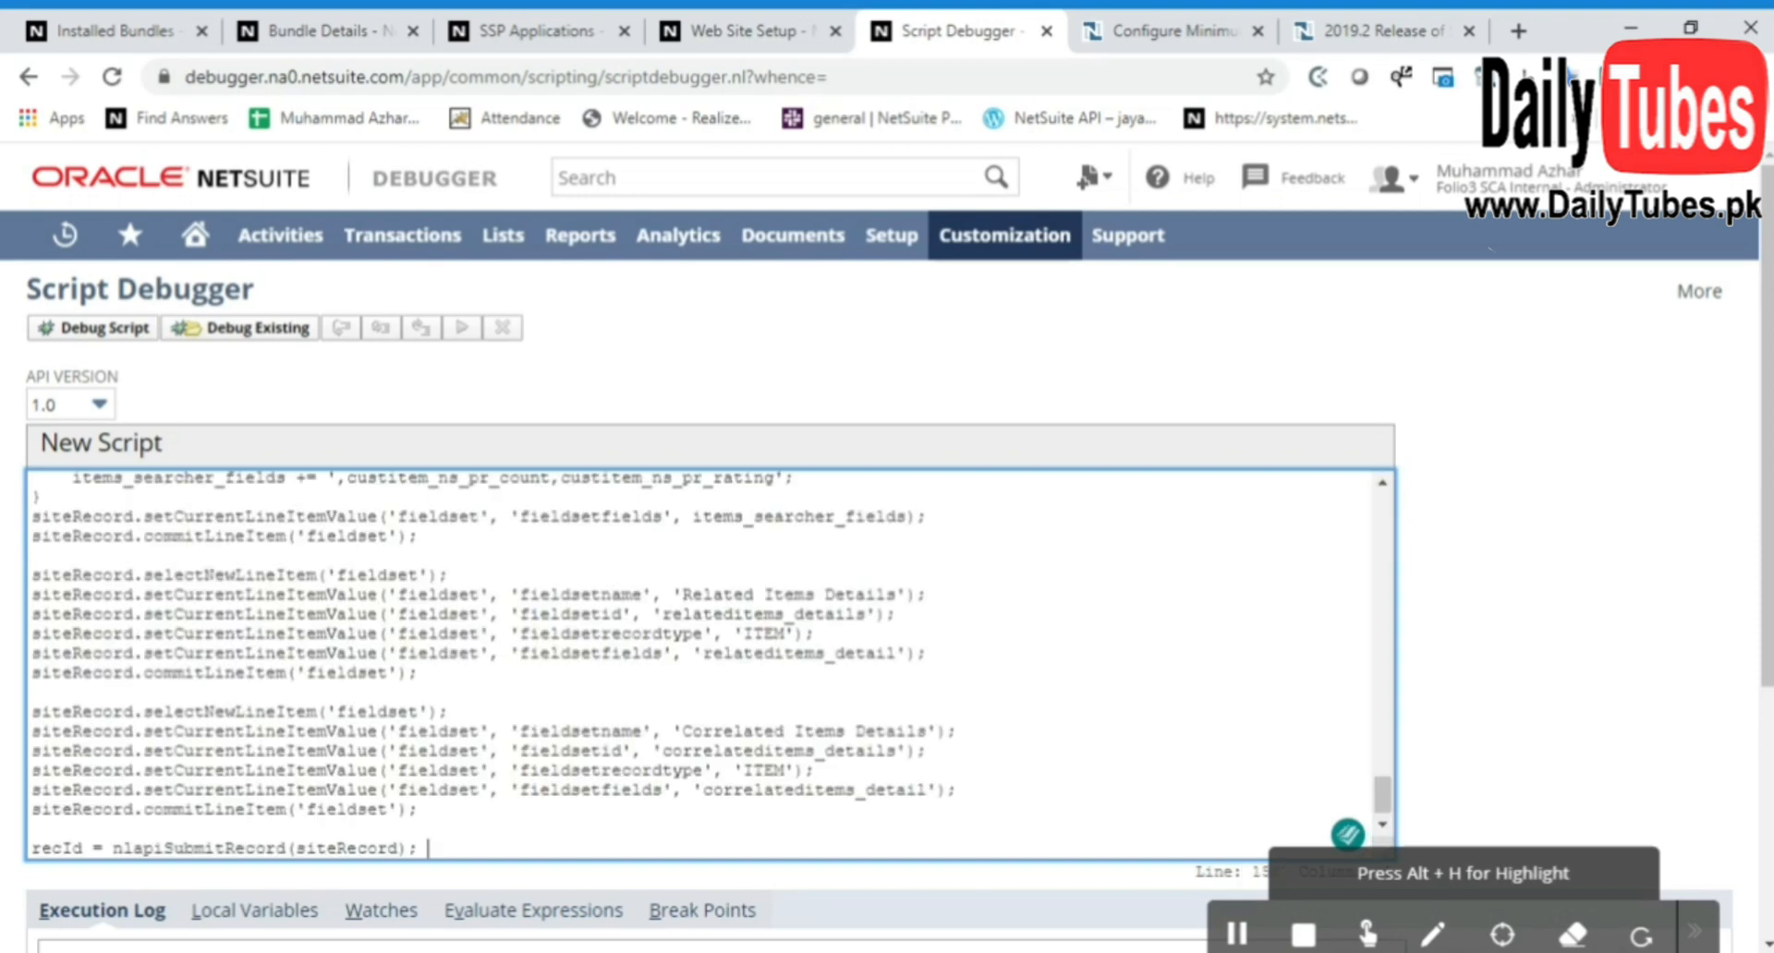
Set the script's siteID variable to 3, matching the id in the SCA DEMO Webstore record's URL
scroll(709, 665, up, 10)
scroll(710, 666, up, 10)
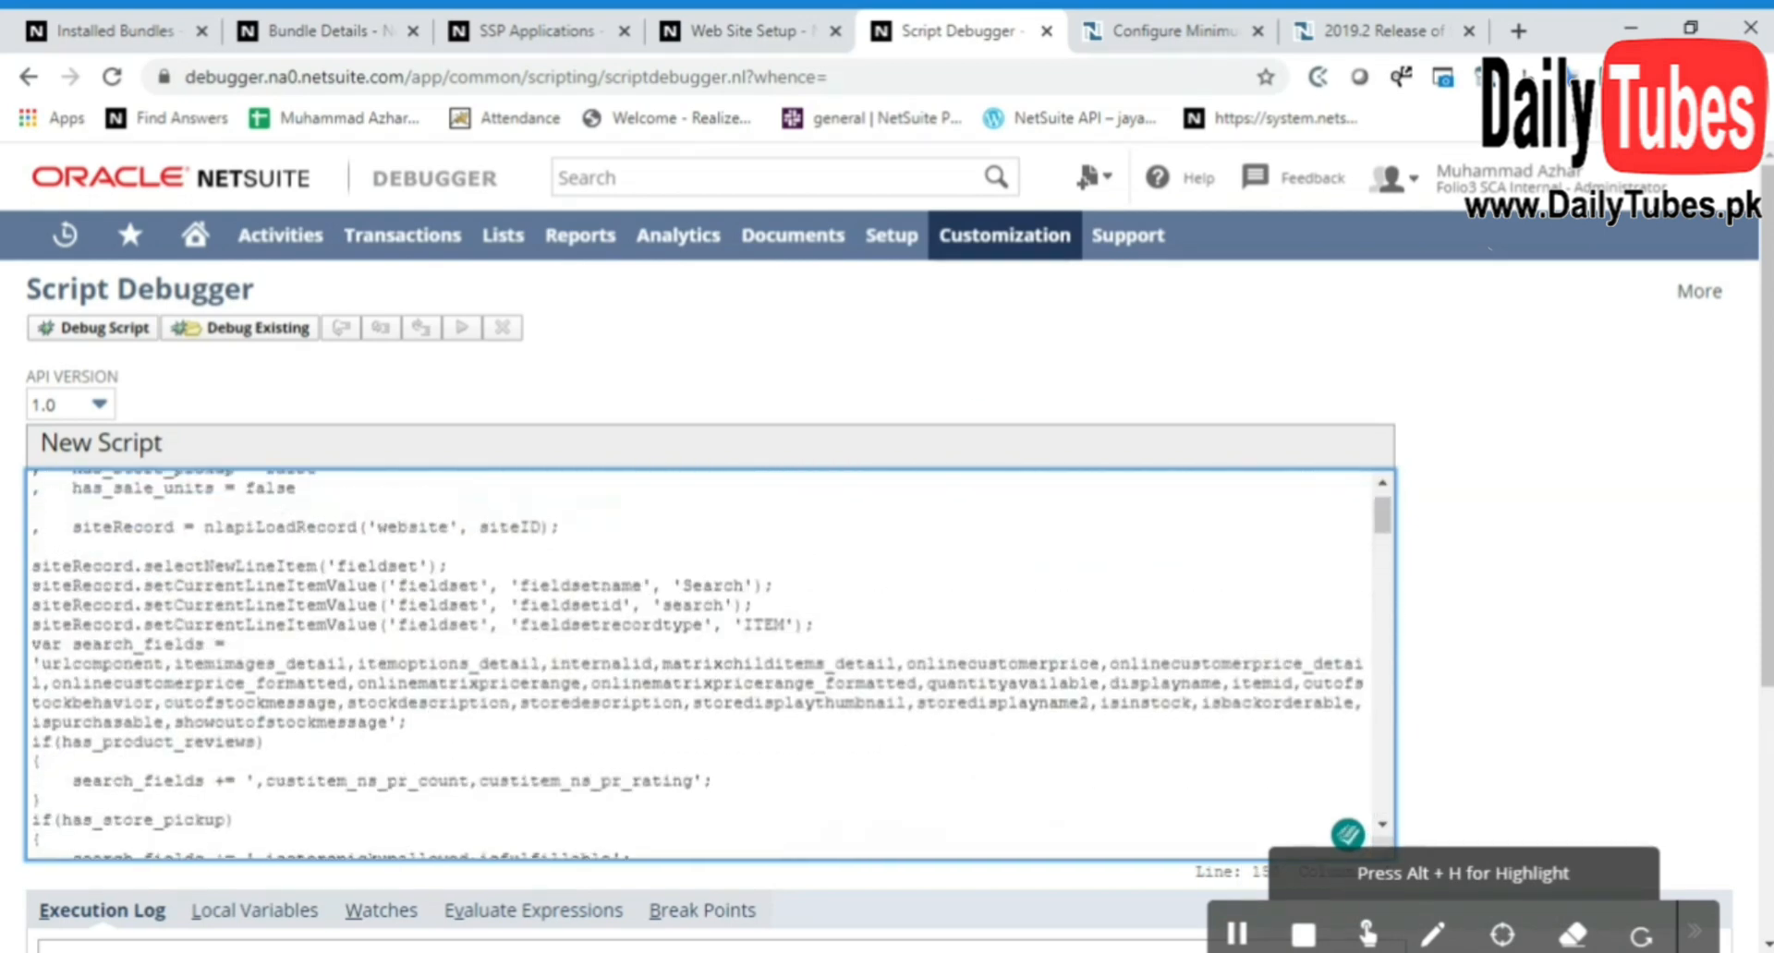
click(214, 484)
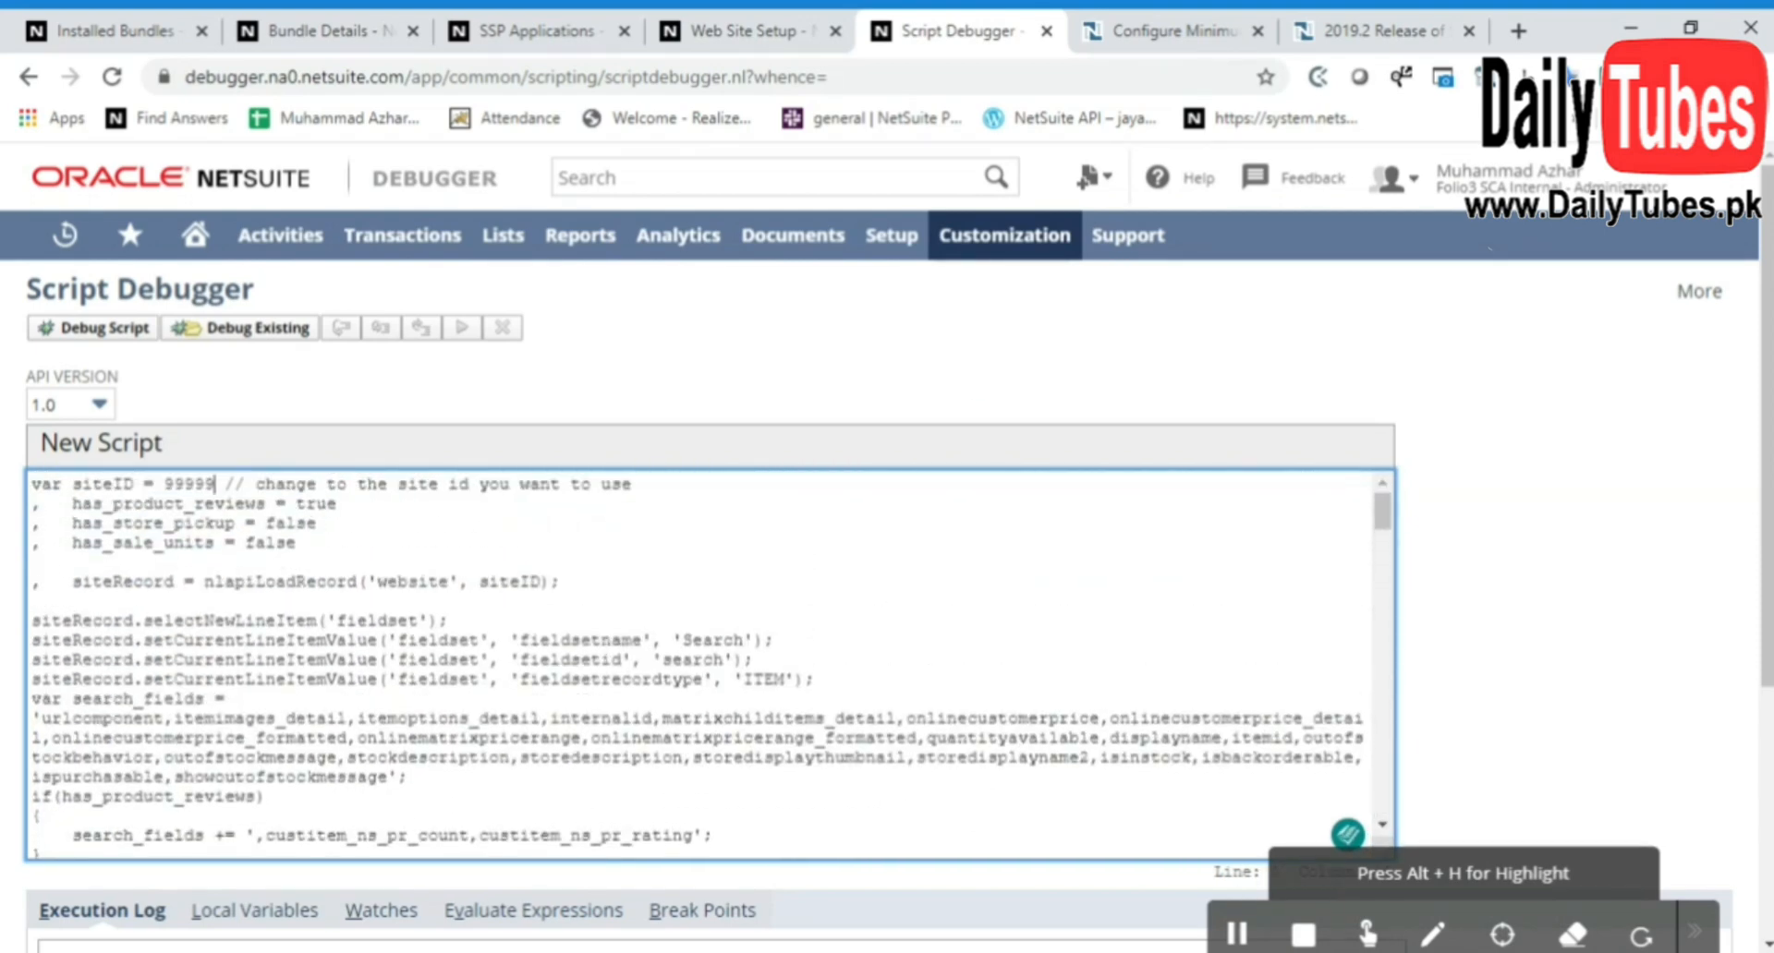
key(BackSpace)
key(BackSpace)
key(BackSpace)
key(BackSpace)
key(BackSpace)
click(762, 31)
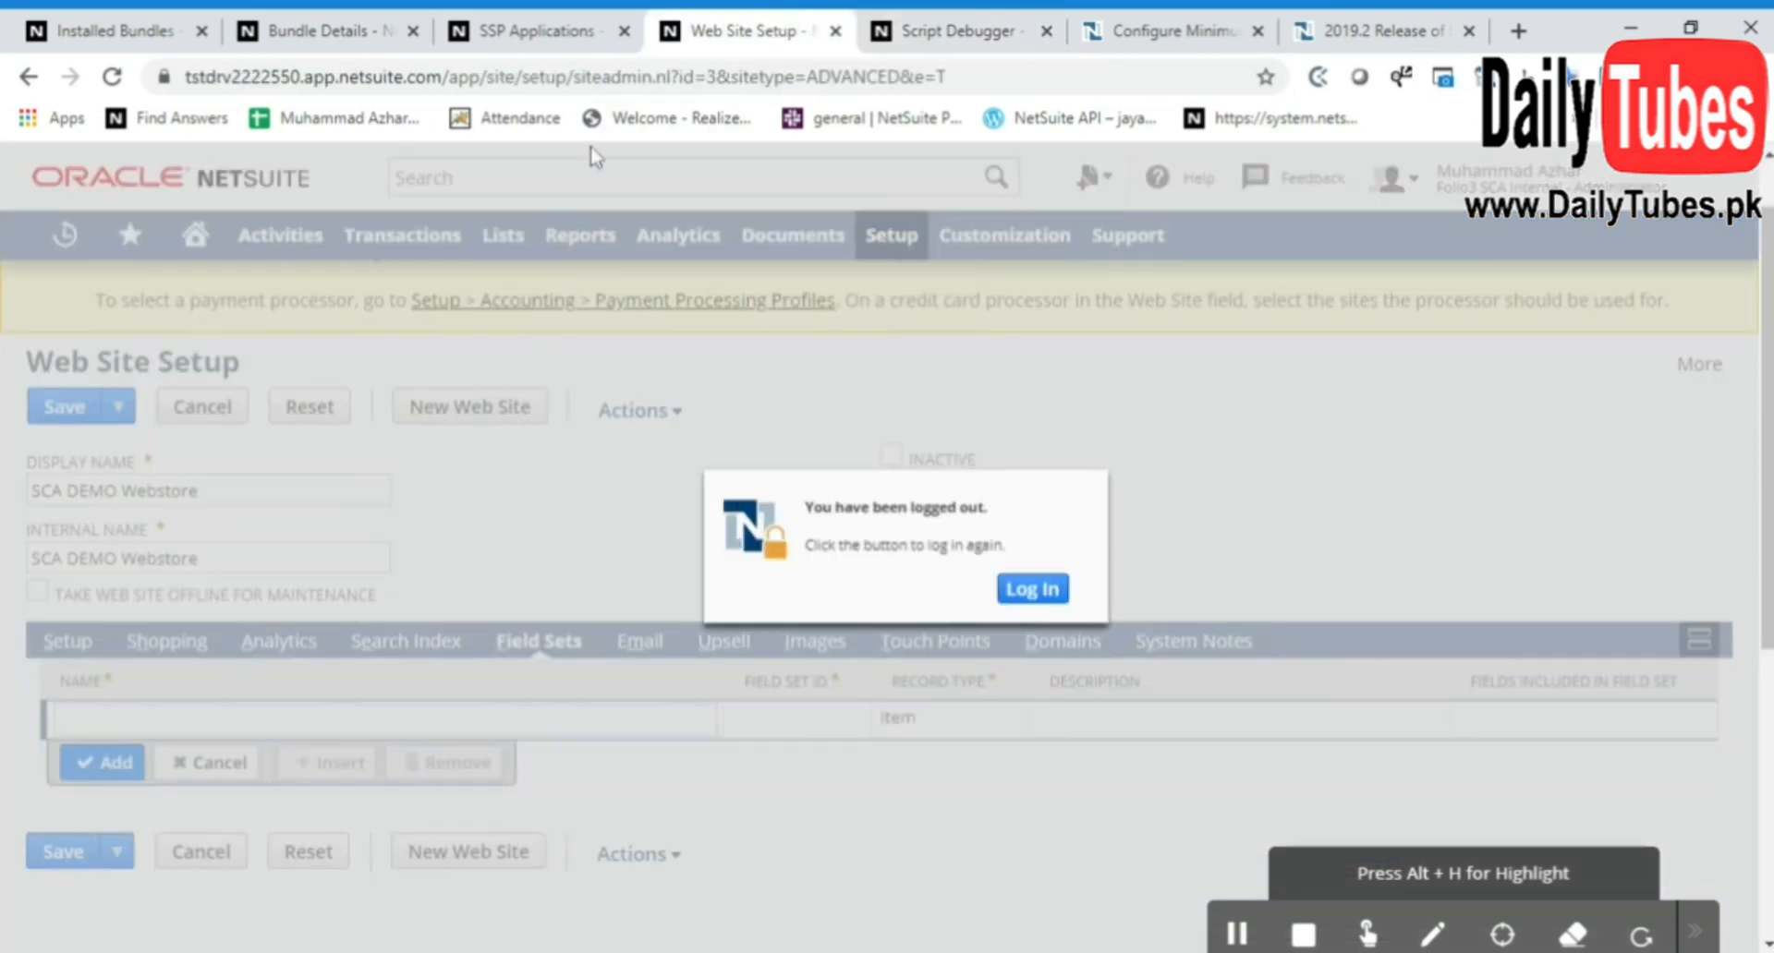
click(878, 20)
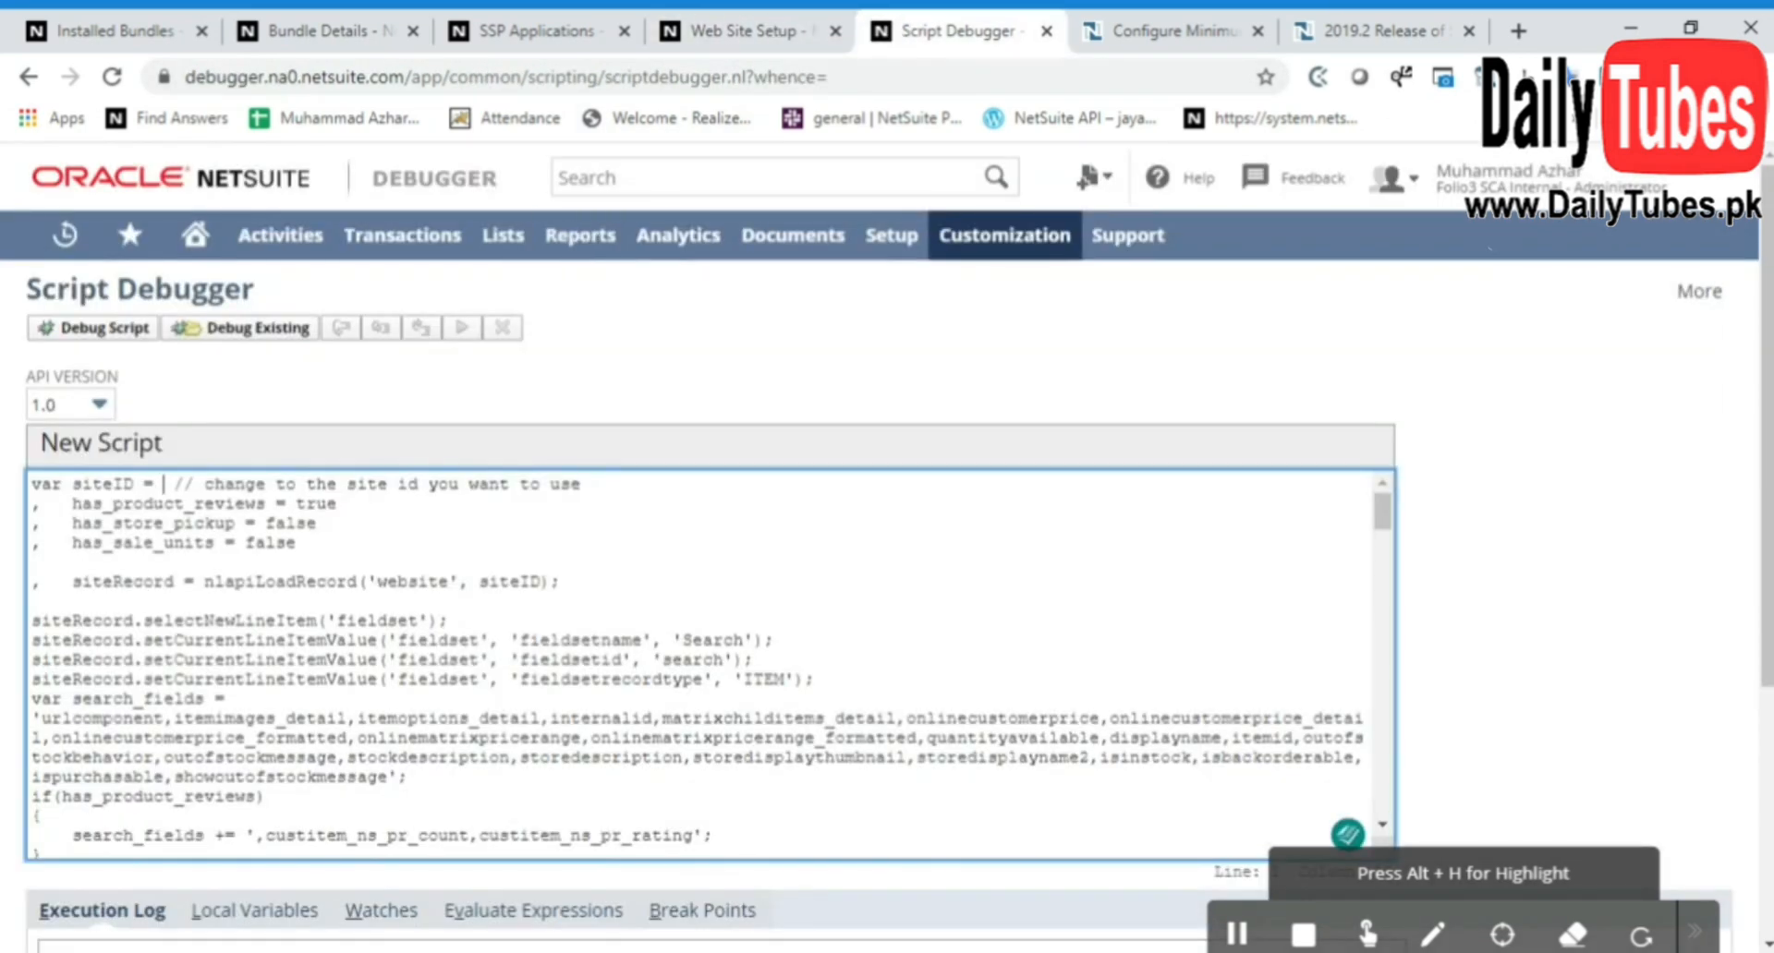
text(3)
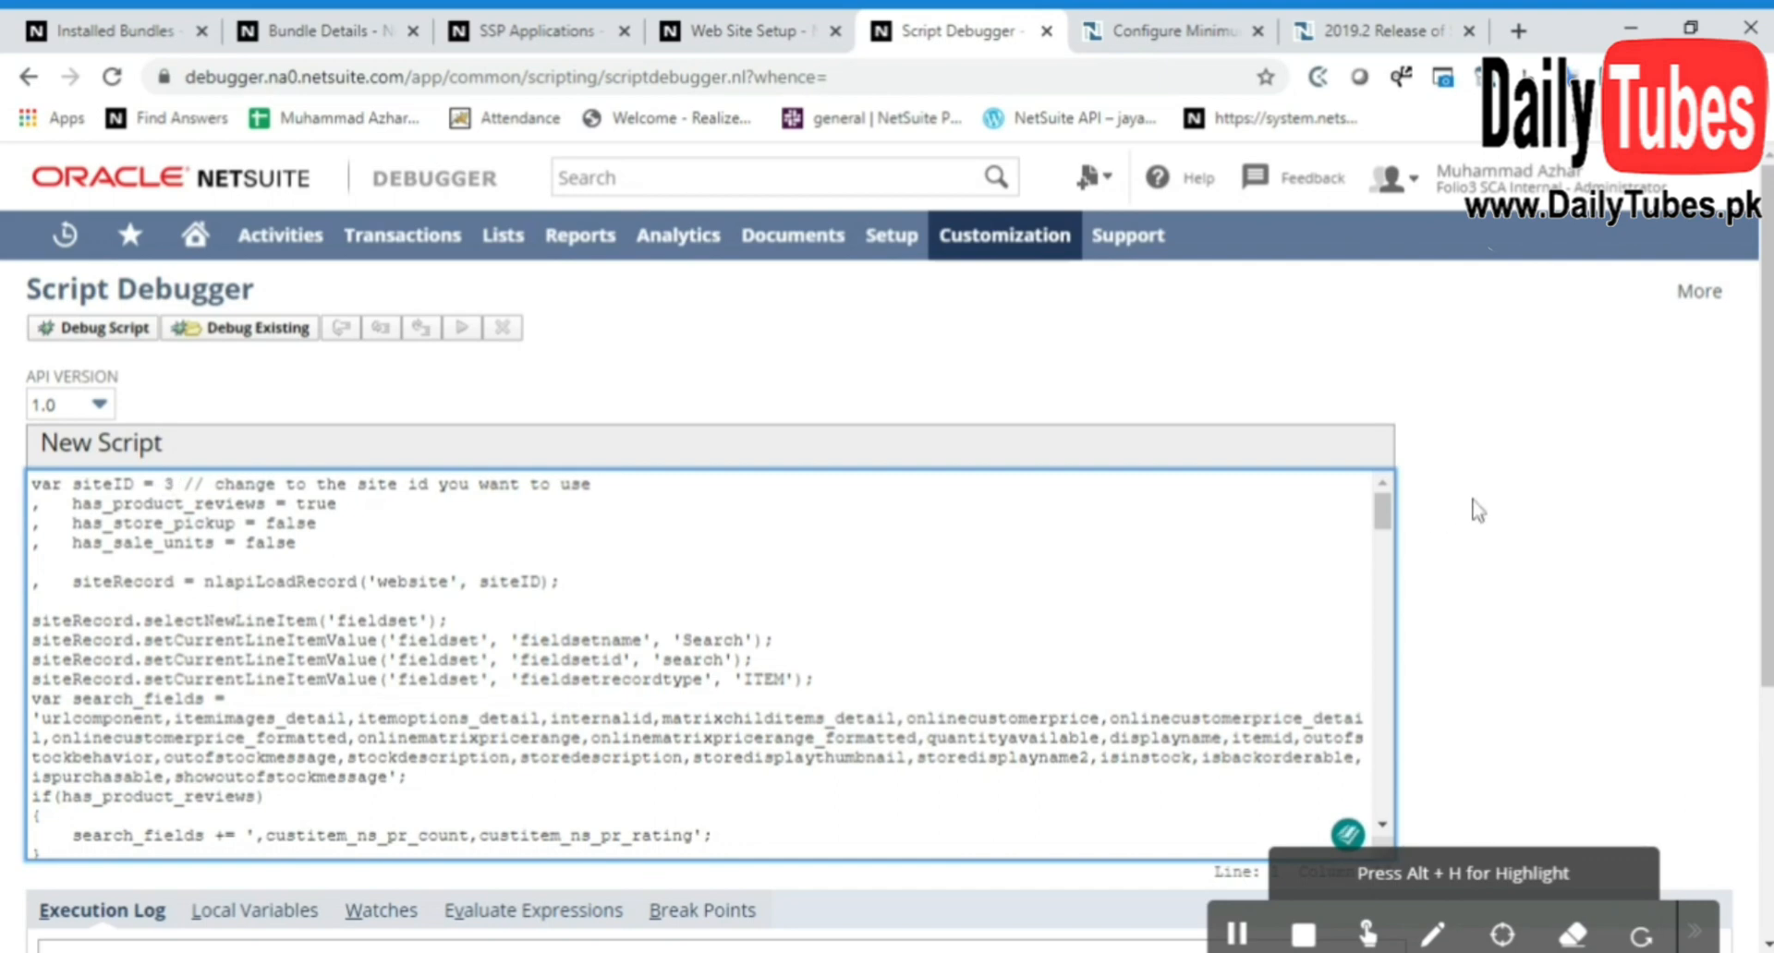
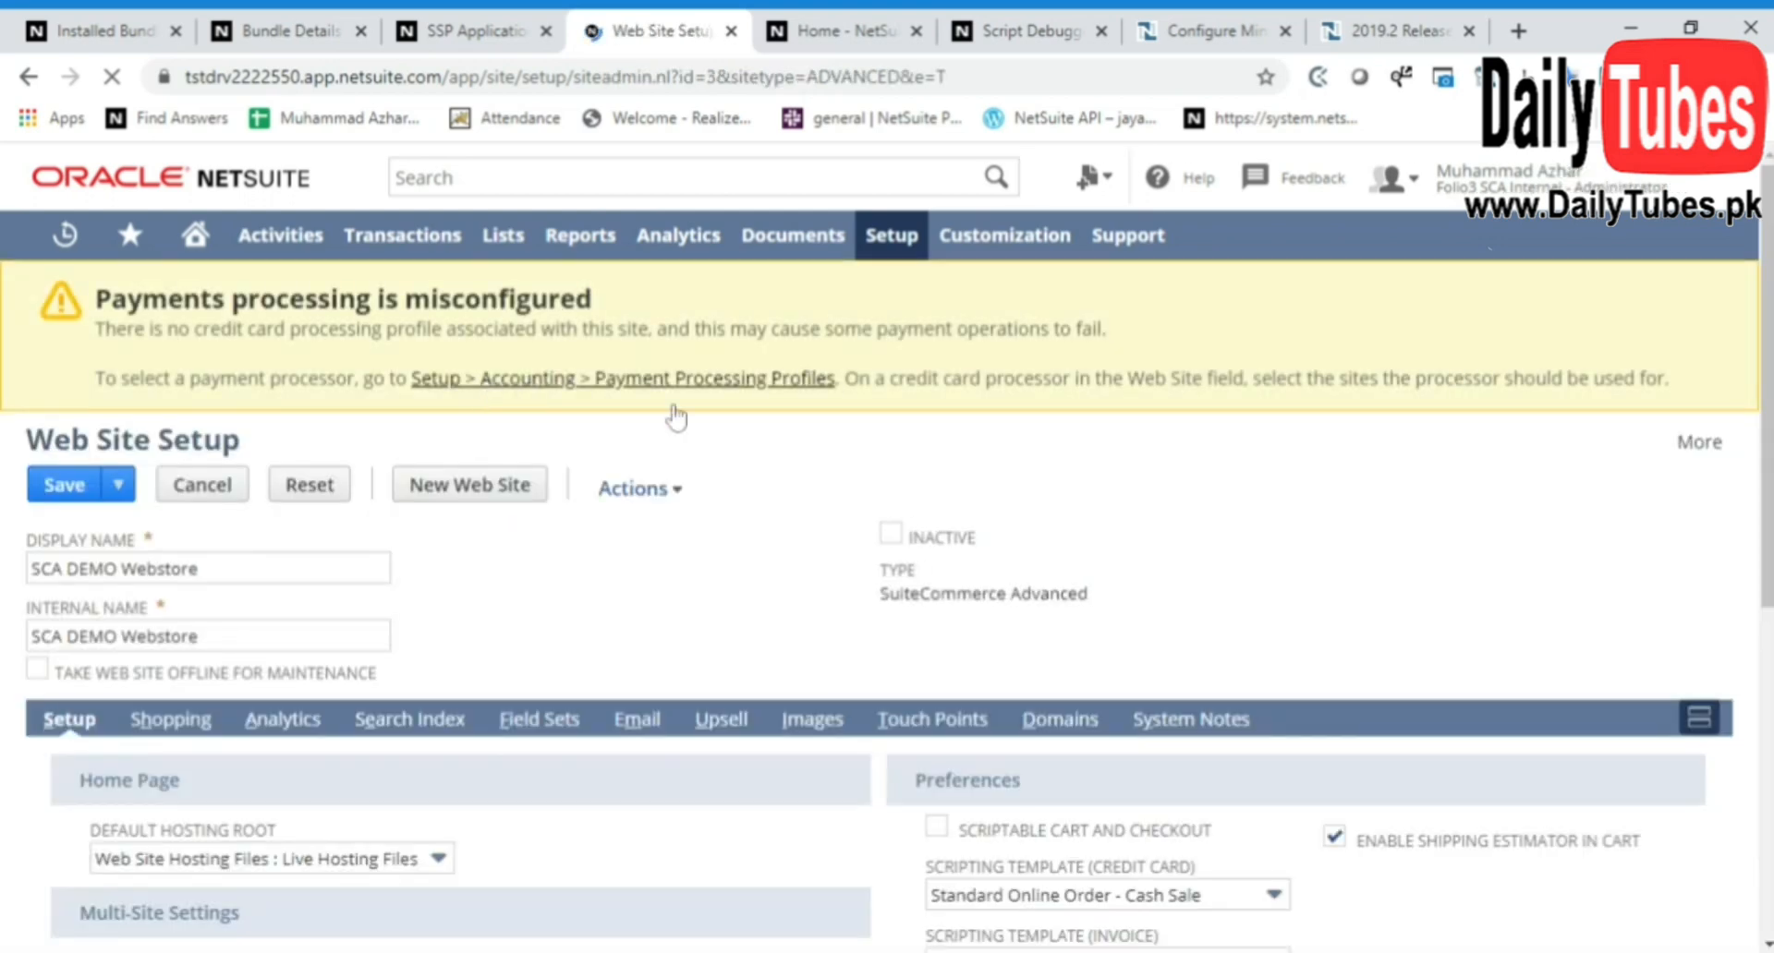
Start adding a new shopping domain to the SCA DEMO Webstore site
scroll(851, 504, down, 4)
click(1057, 455)
scroll(684, 584, down, 2)
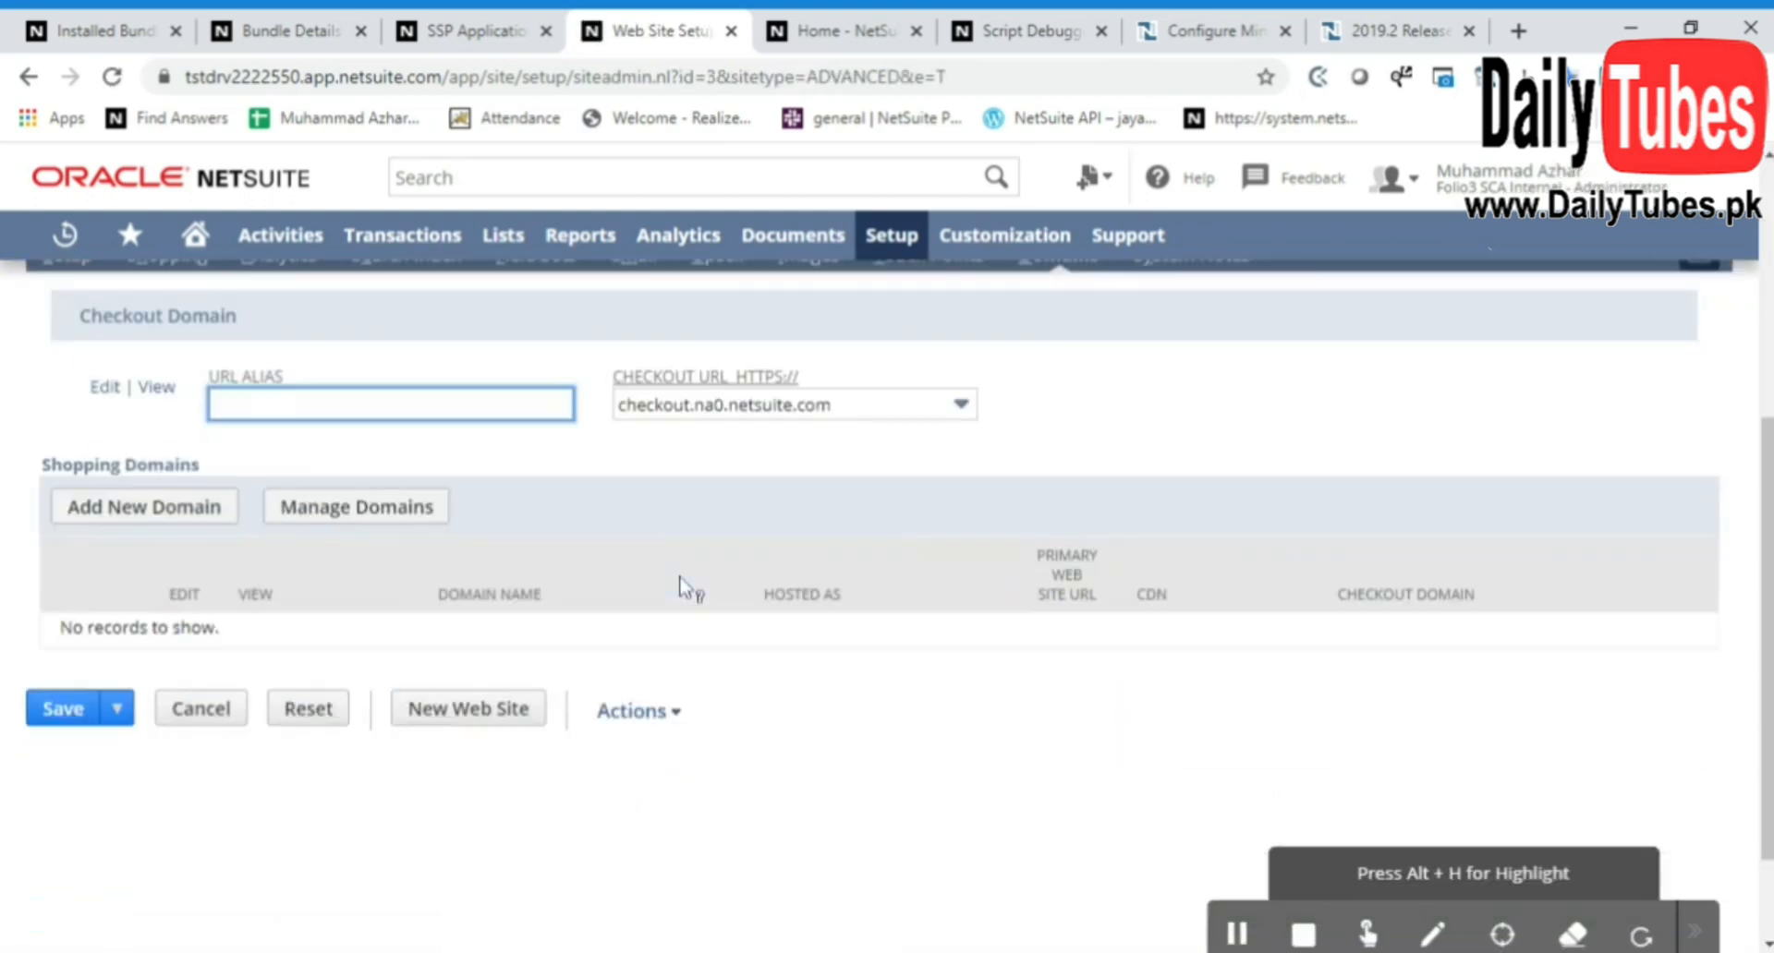
scroll(684, 584, down, 1)
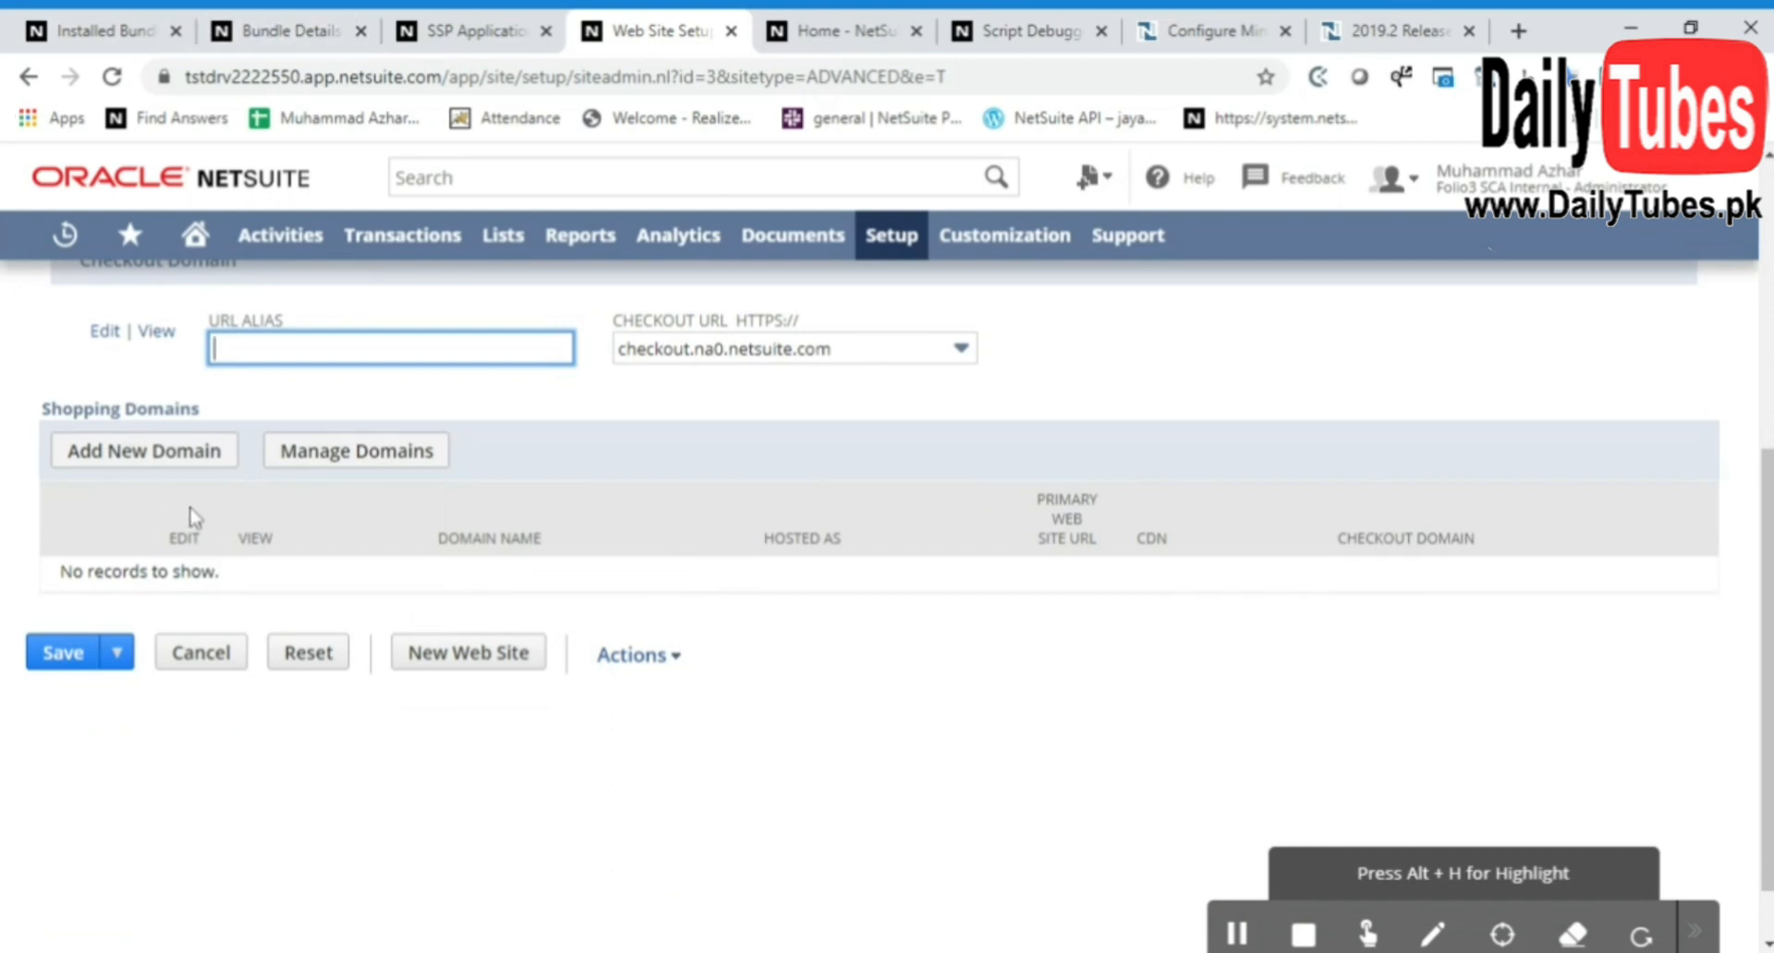
click(145, 451)
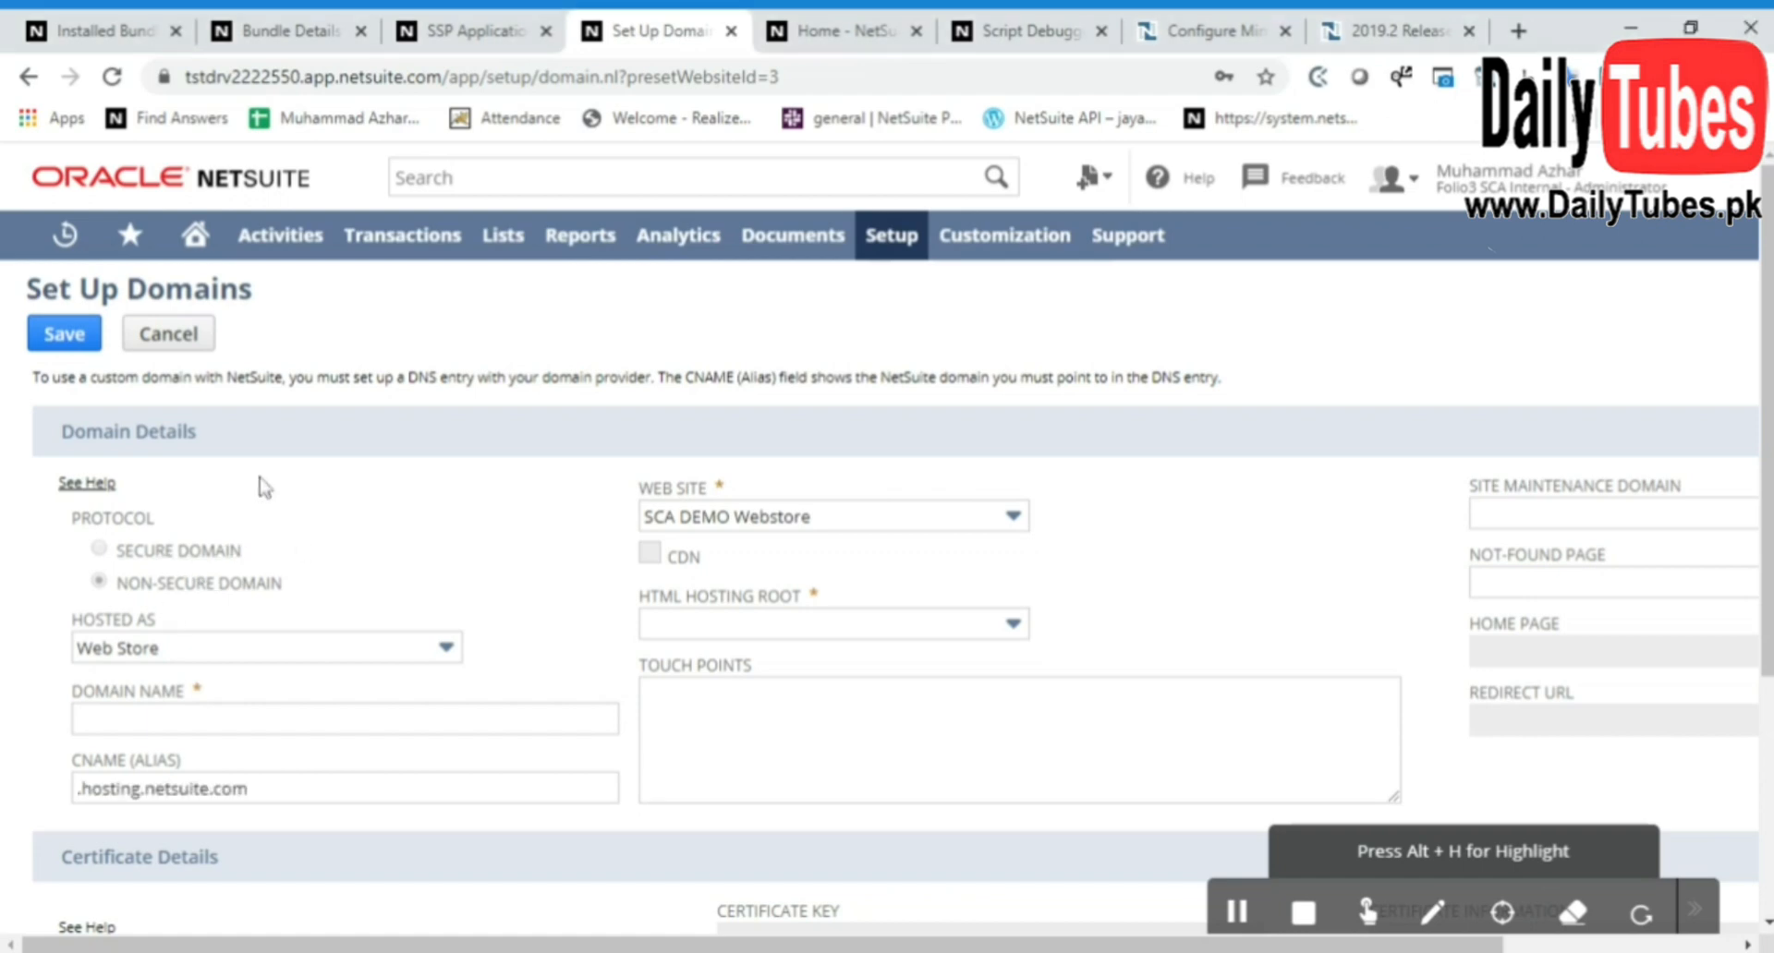
Enter sca.demo.com as the new domain's name
scroll(261, 482, down, 2)
click(300, 589)
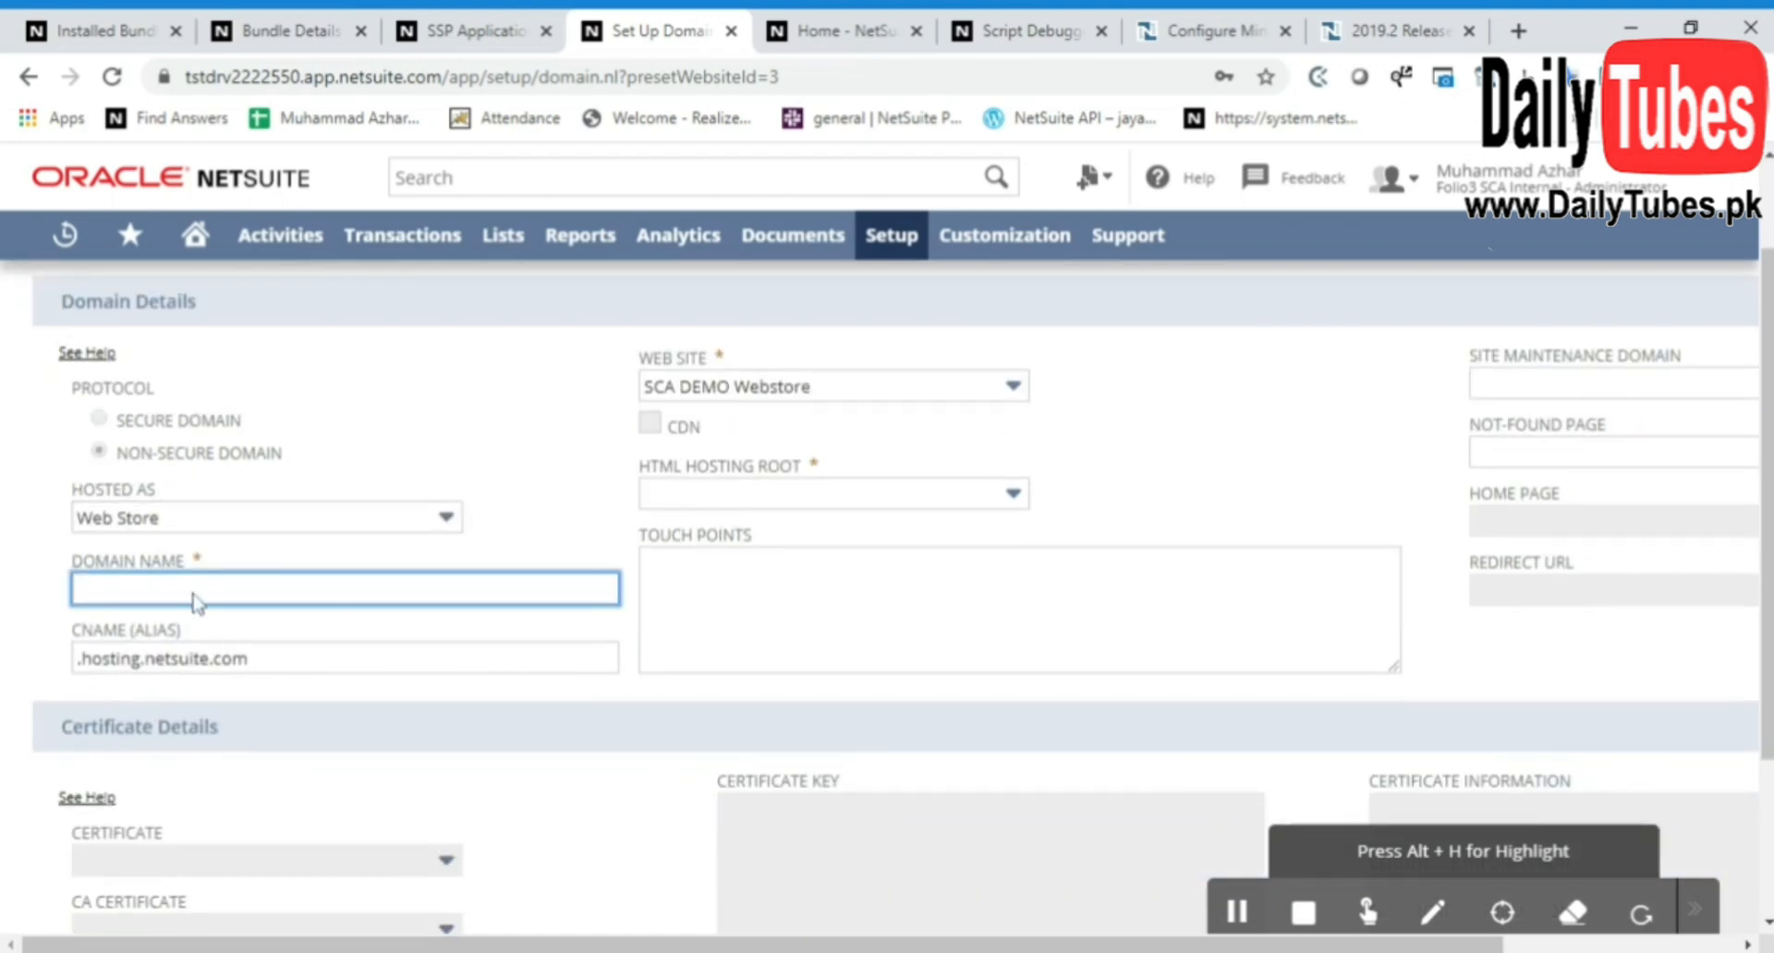
text(sca.demo.com)
click(461, 612)
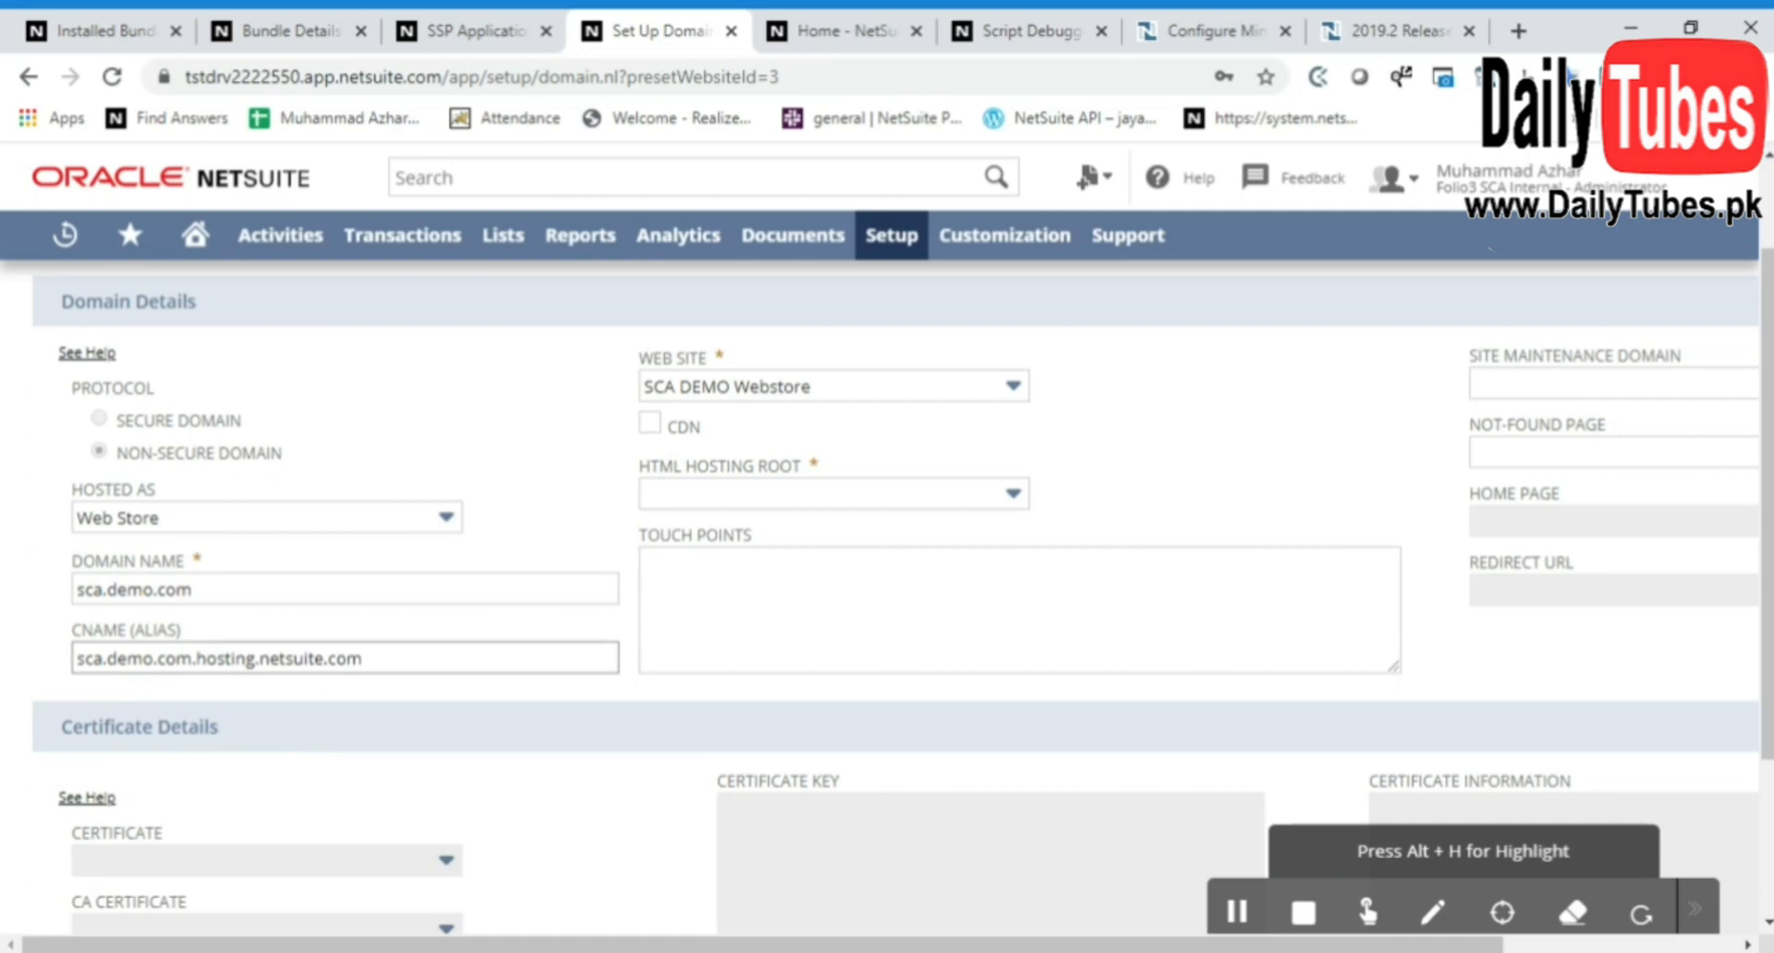
Assign the domain to the SCA DEMO Webstore web site and set its HTML hosting root to Live Hosting Files
click(756, 388)
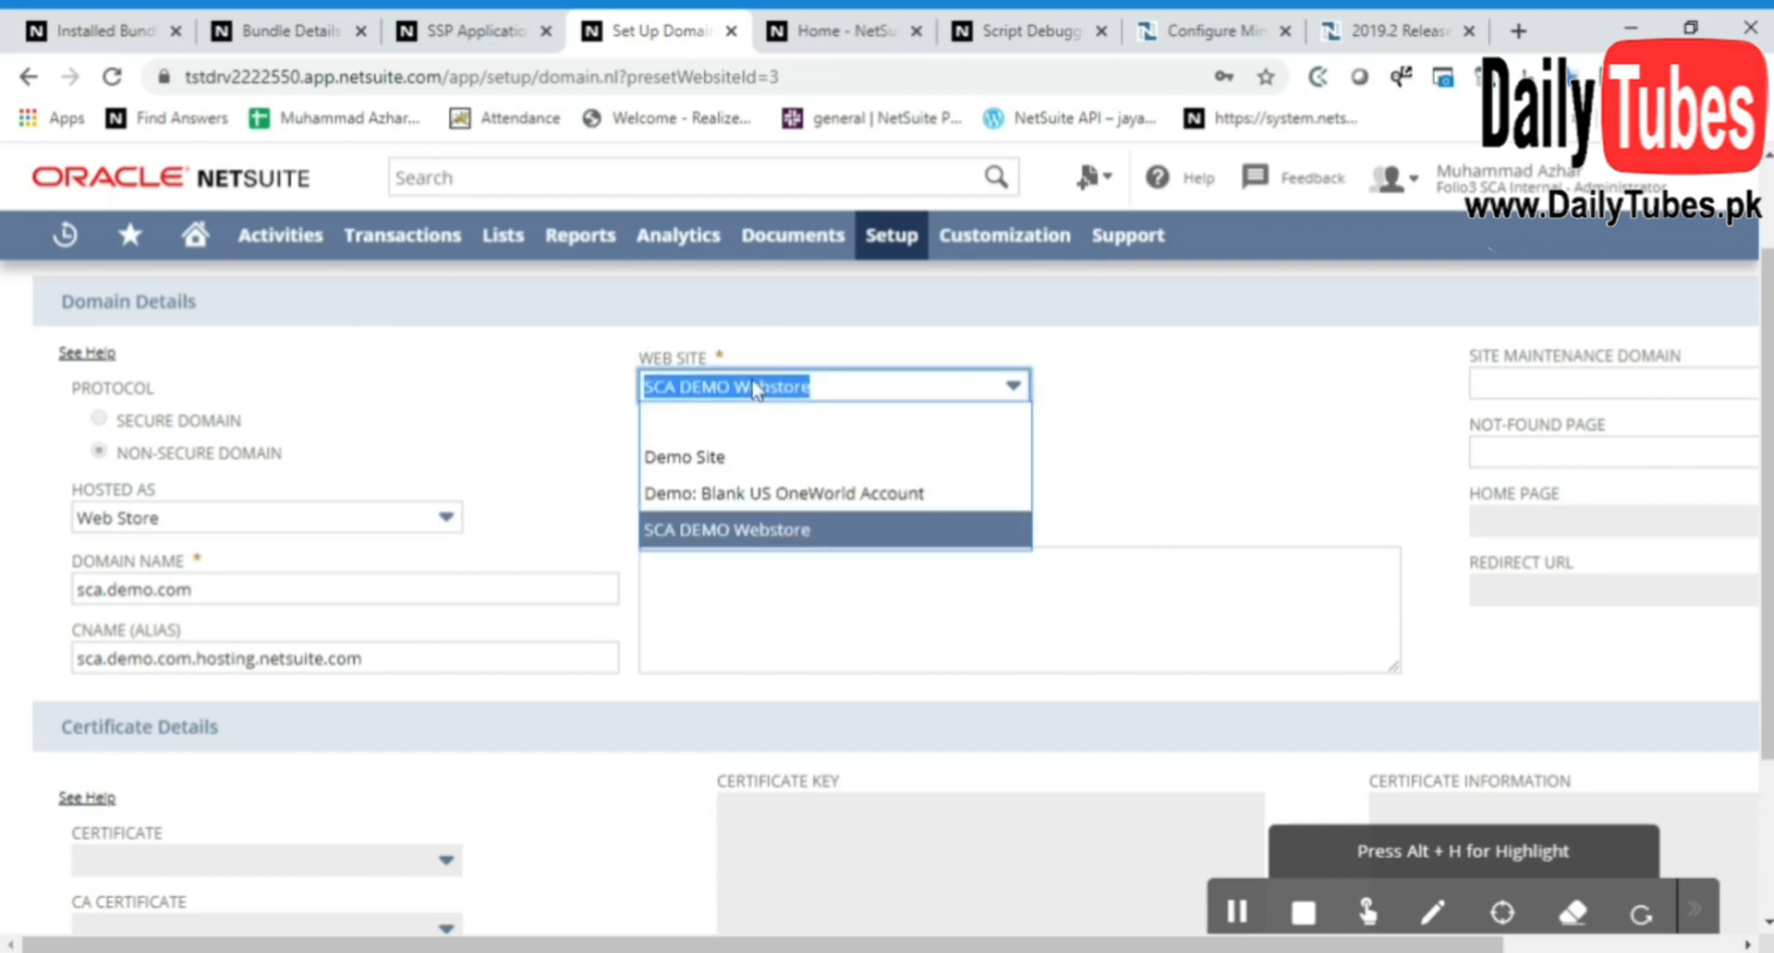
click(769, 531)
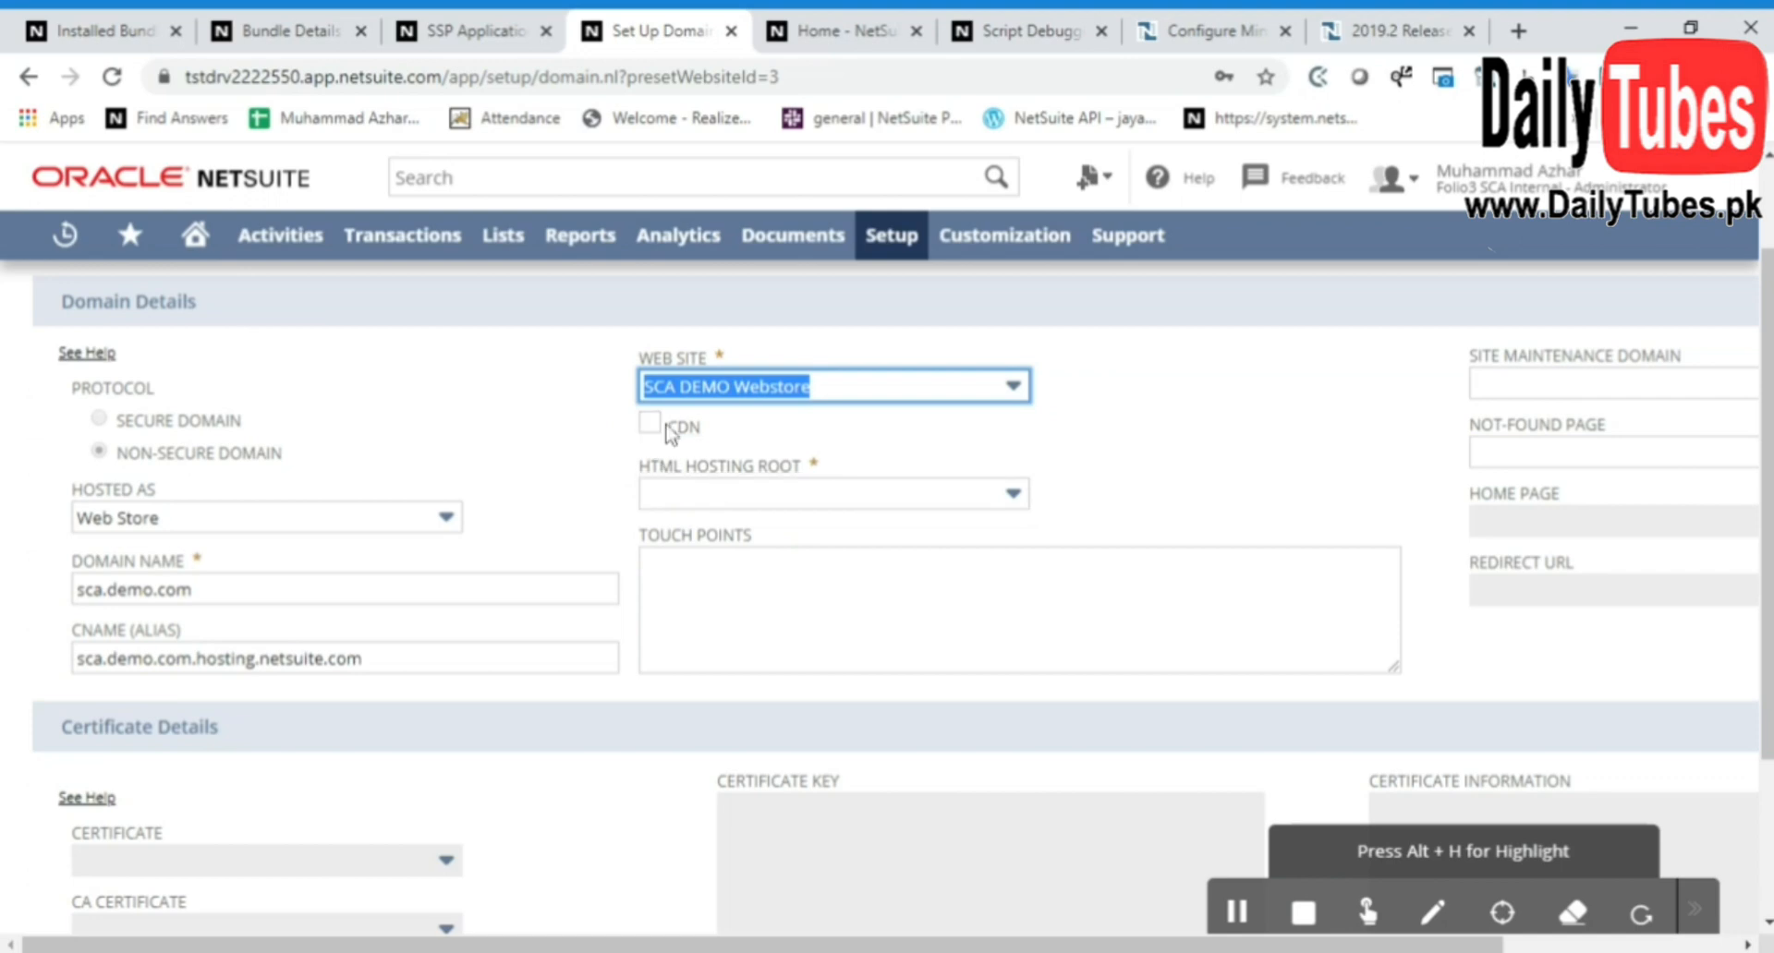
click(729, 499)
click(740, 563)
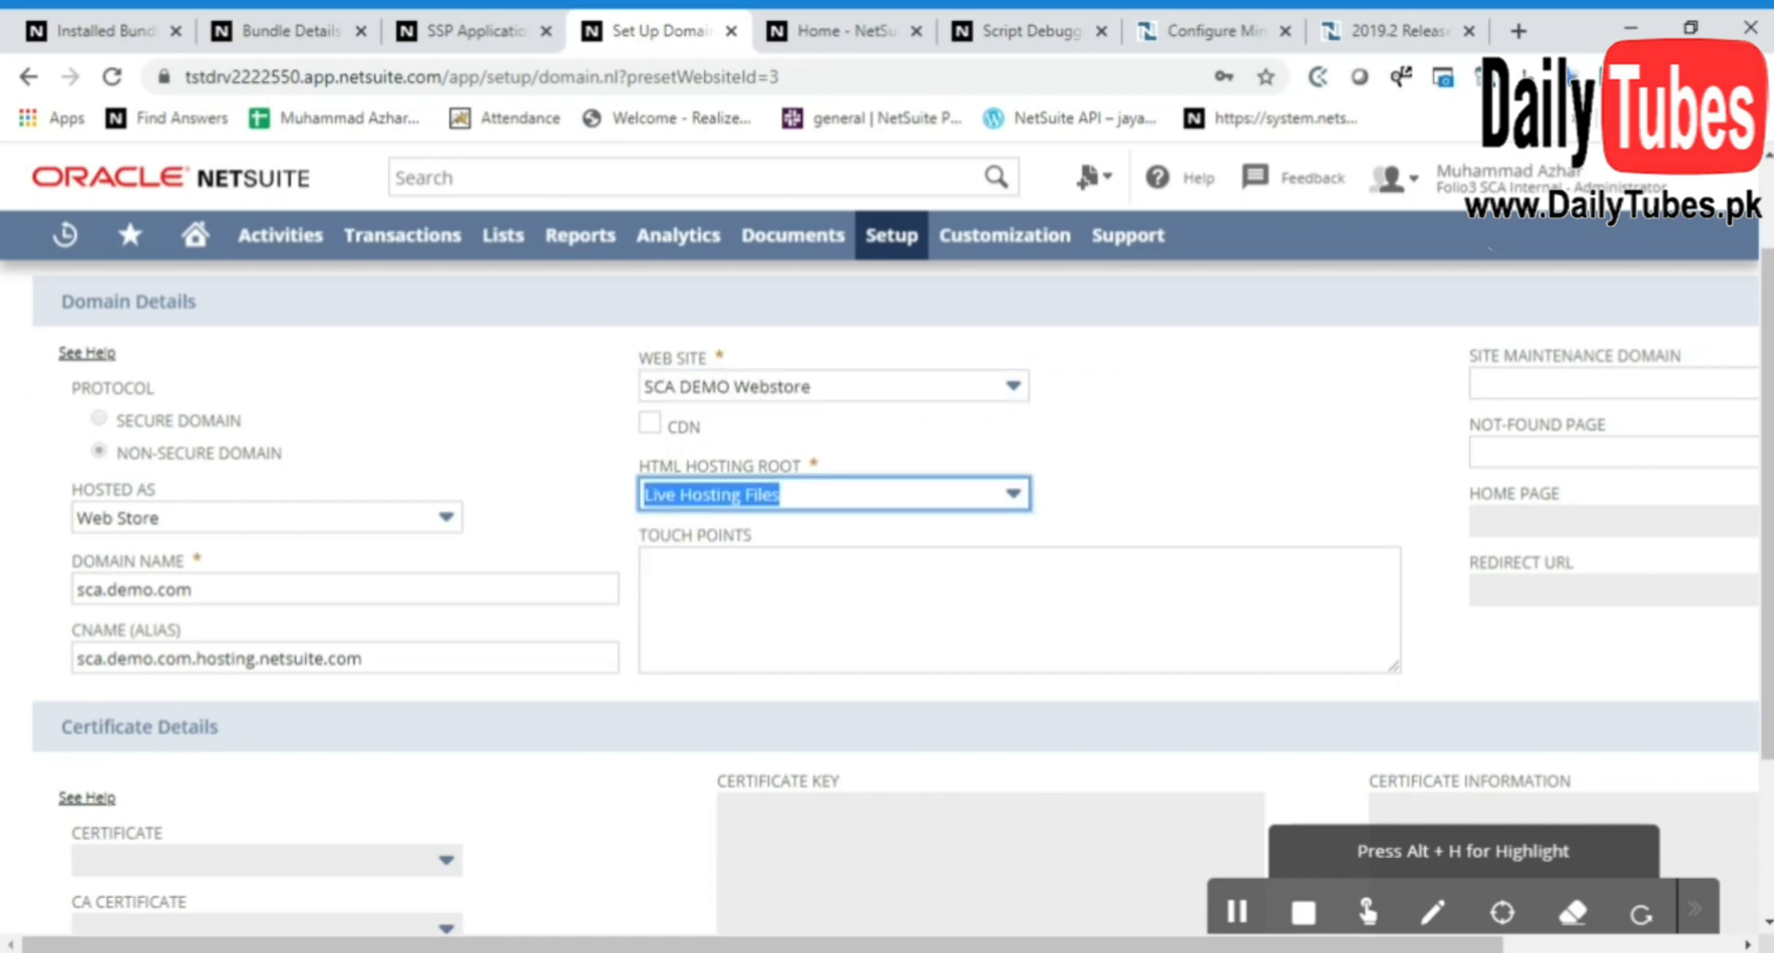
Review the remaining domain and certificate details and save the sca.demo.com domain
scroll(521, 445, down, 4)
scroll(494, 696, up, 4)
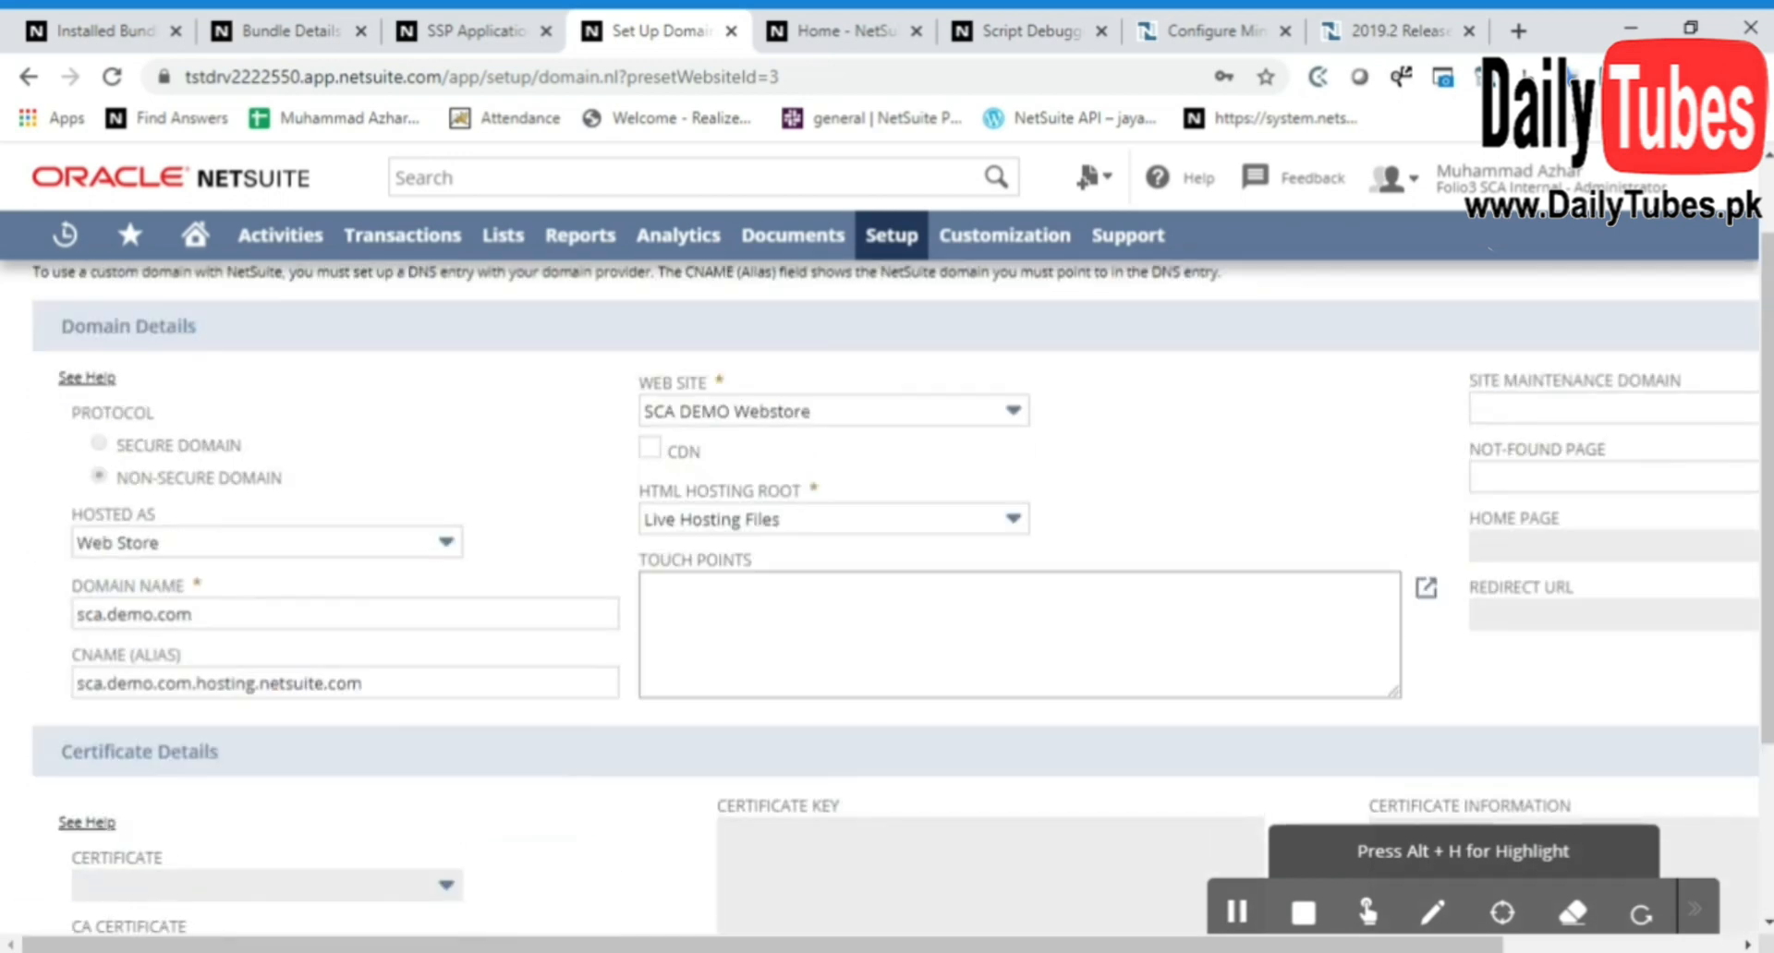
scroll(1418, 680, down, 4)
scroll(760, 665, up, 5)
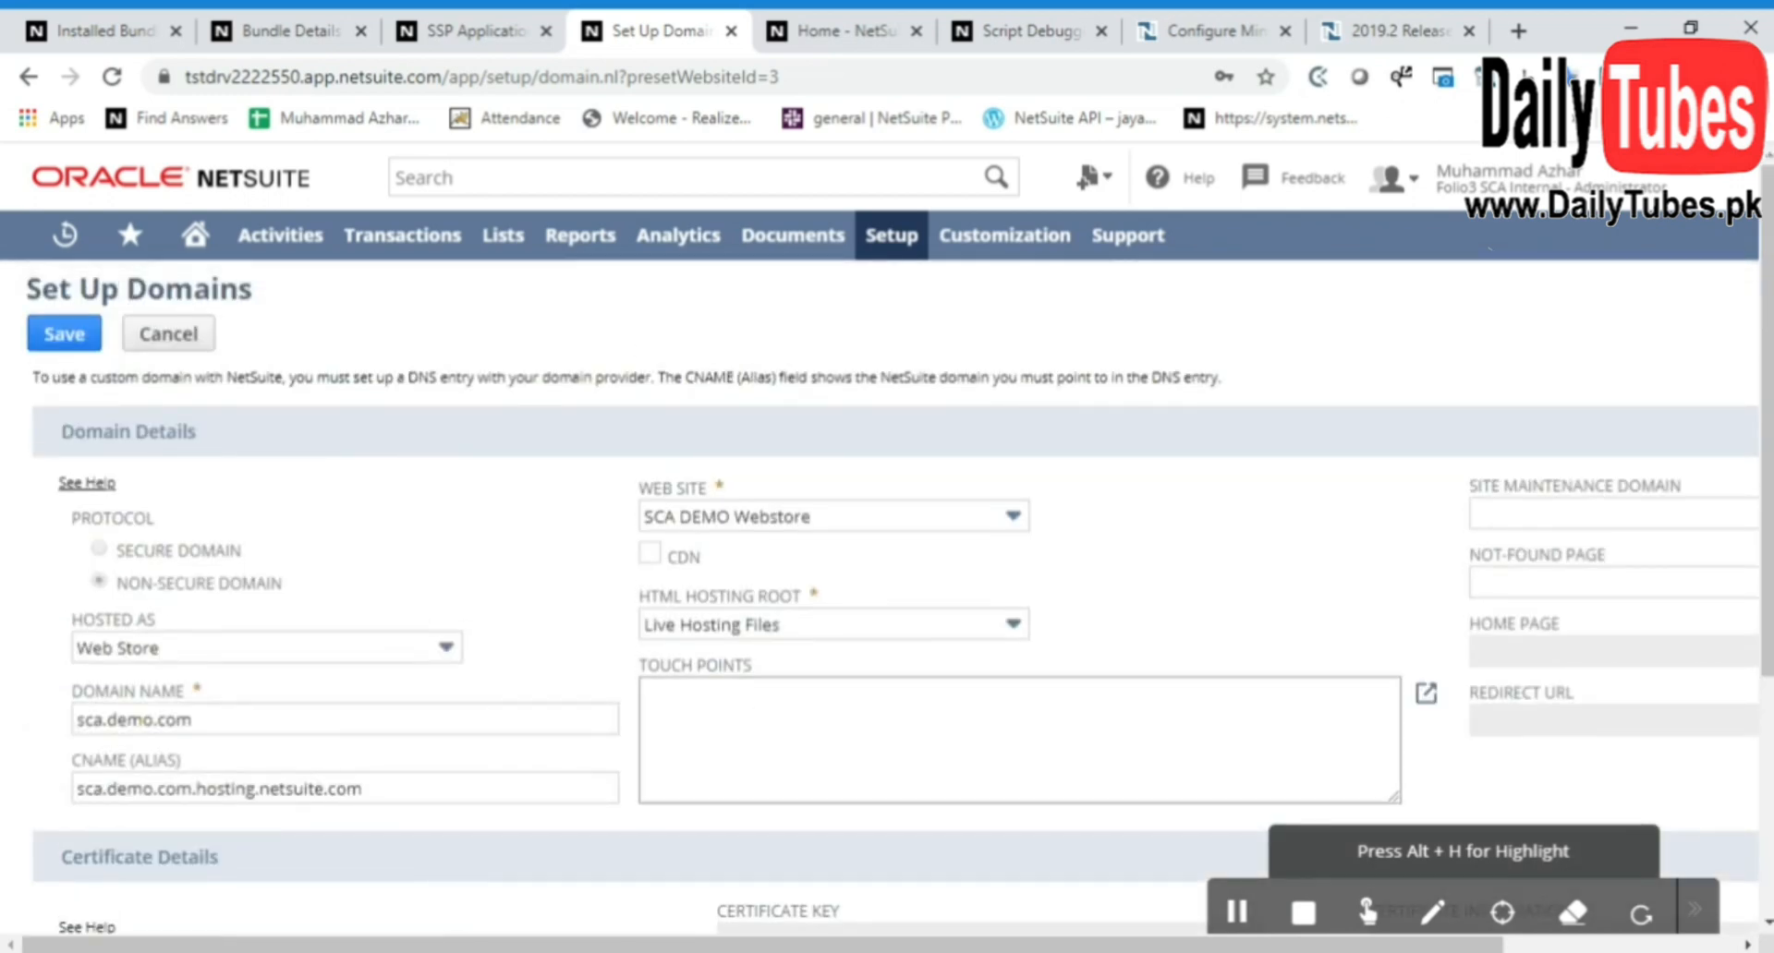
scroll(1016, 739, down, 3)
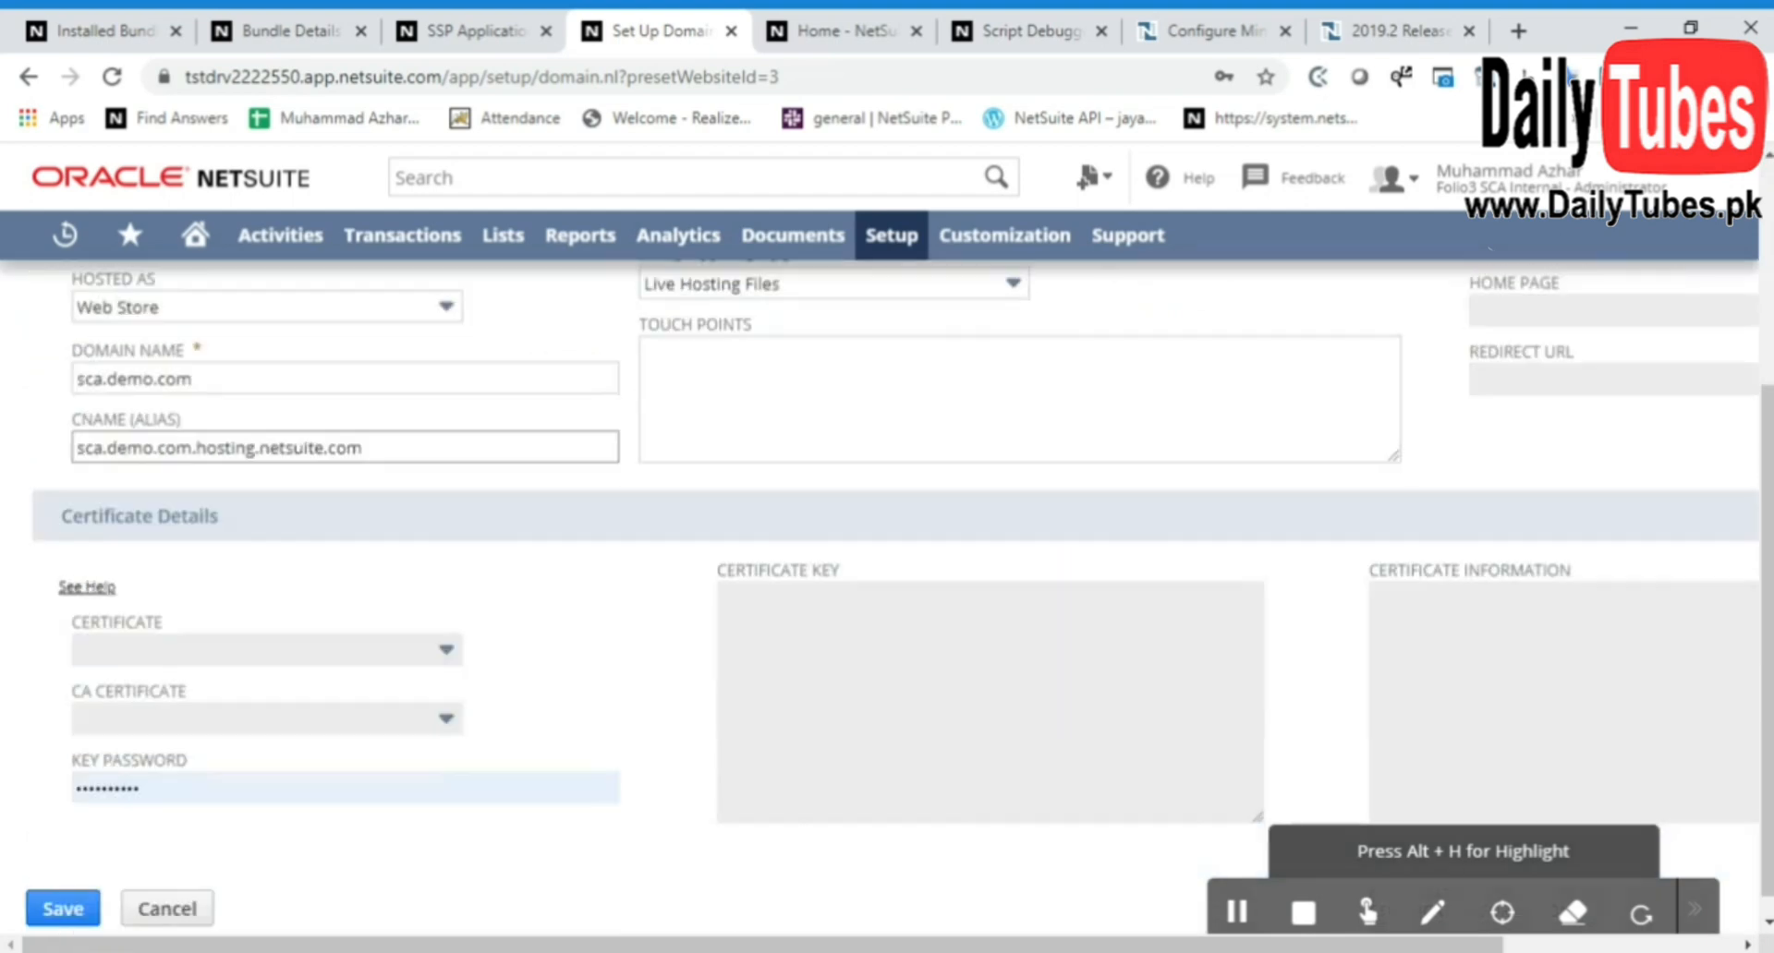
scroll(377, 773, up, 3)
click(64, 333)
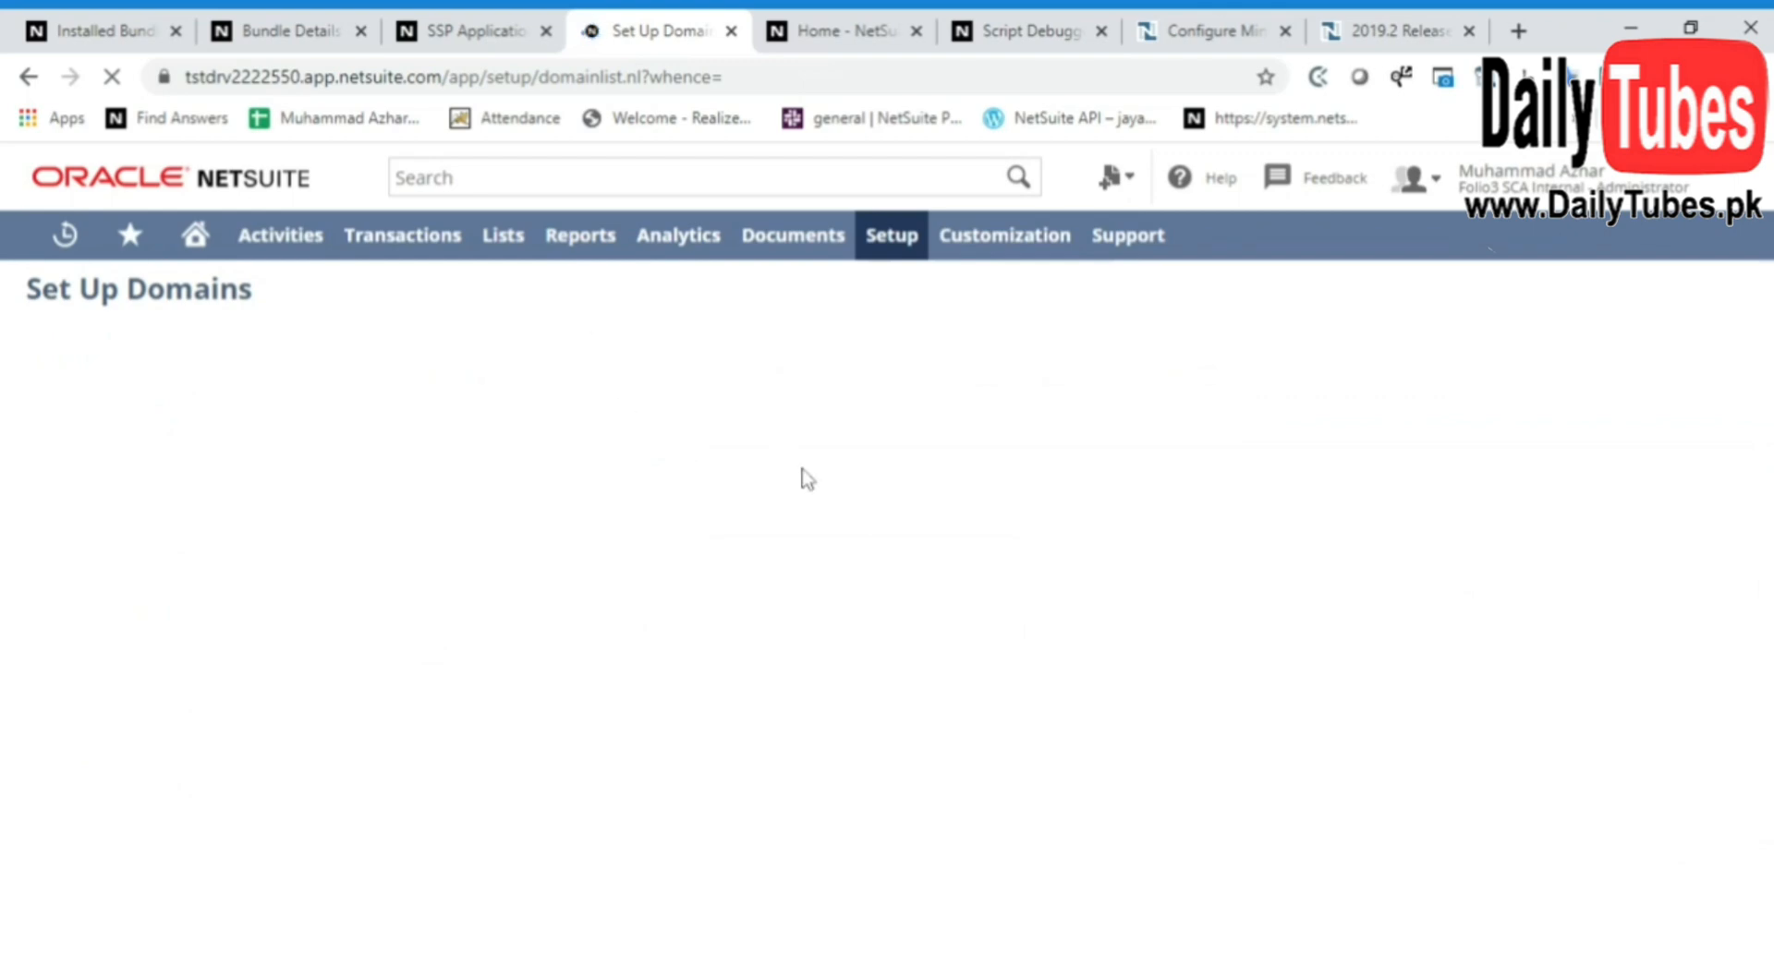
Link the SuiteCommerce Advanced - Dev 2019.2 SSP application to the sca.demo.com domain with all its touch points and save
key(ctrl+shift+Tab)
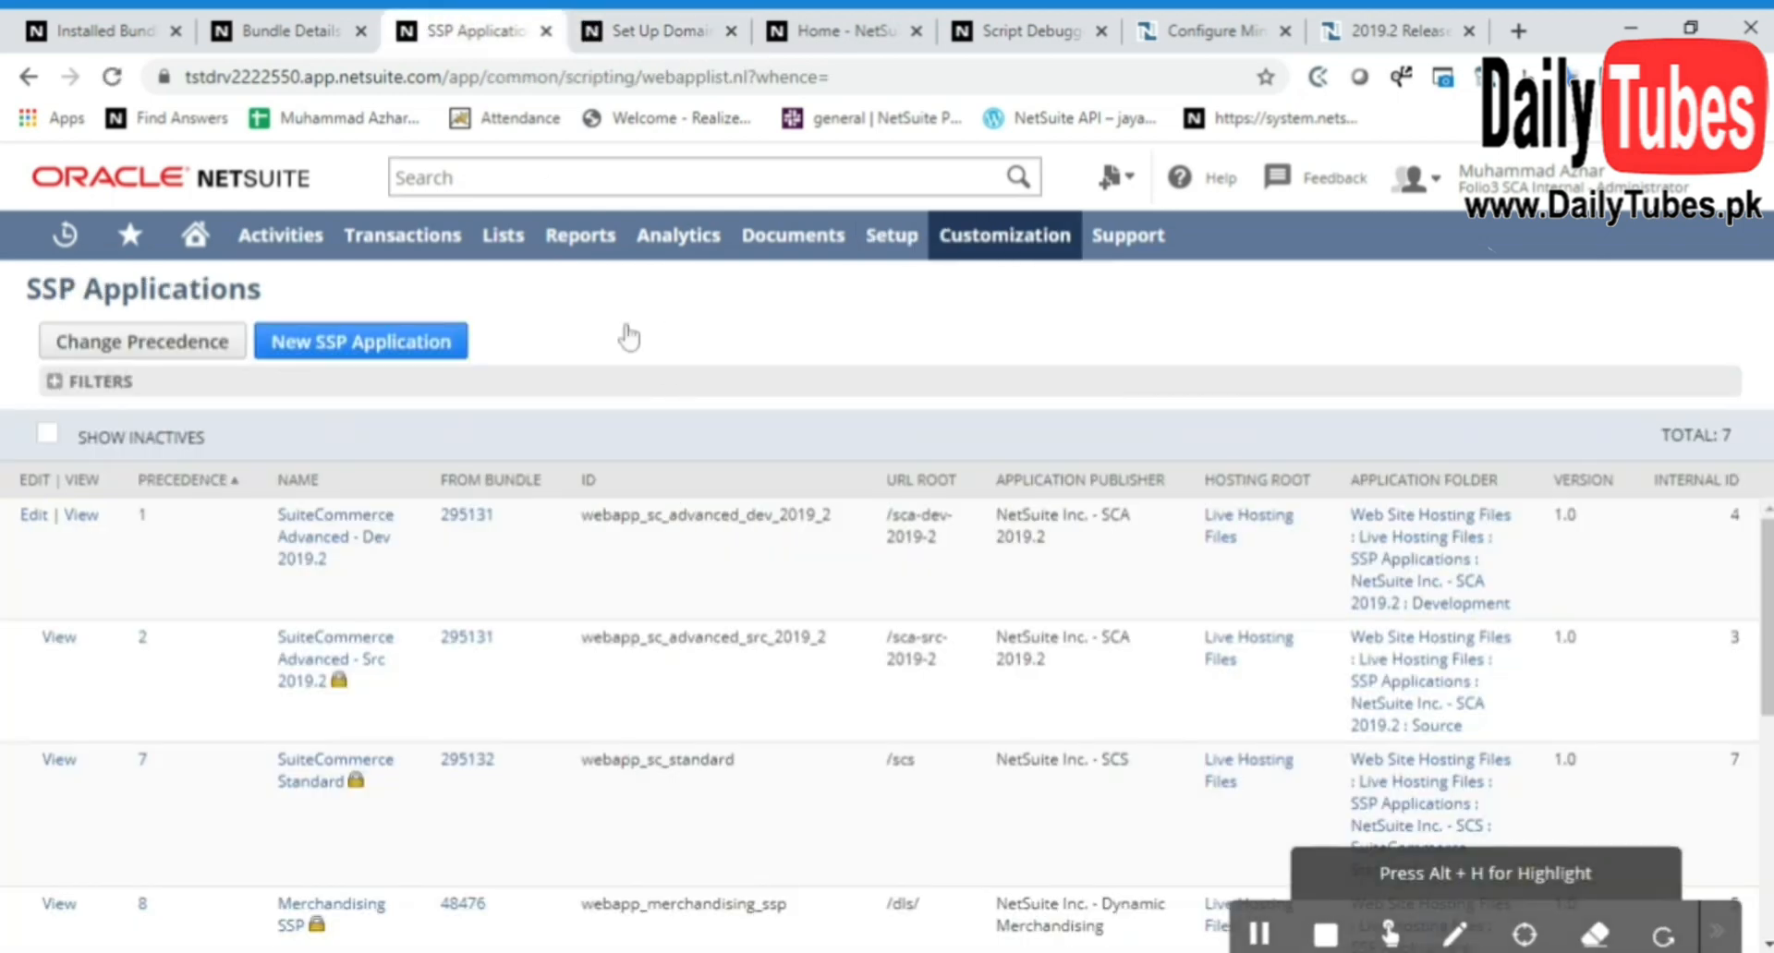
click(349, 522)
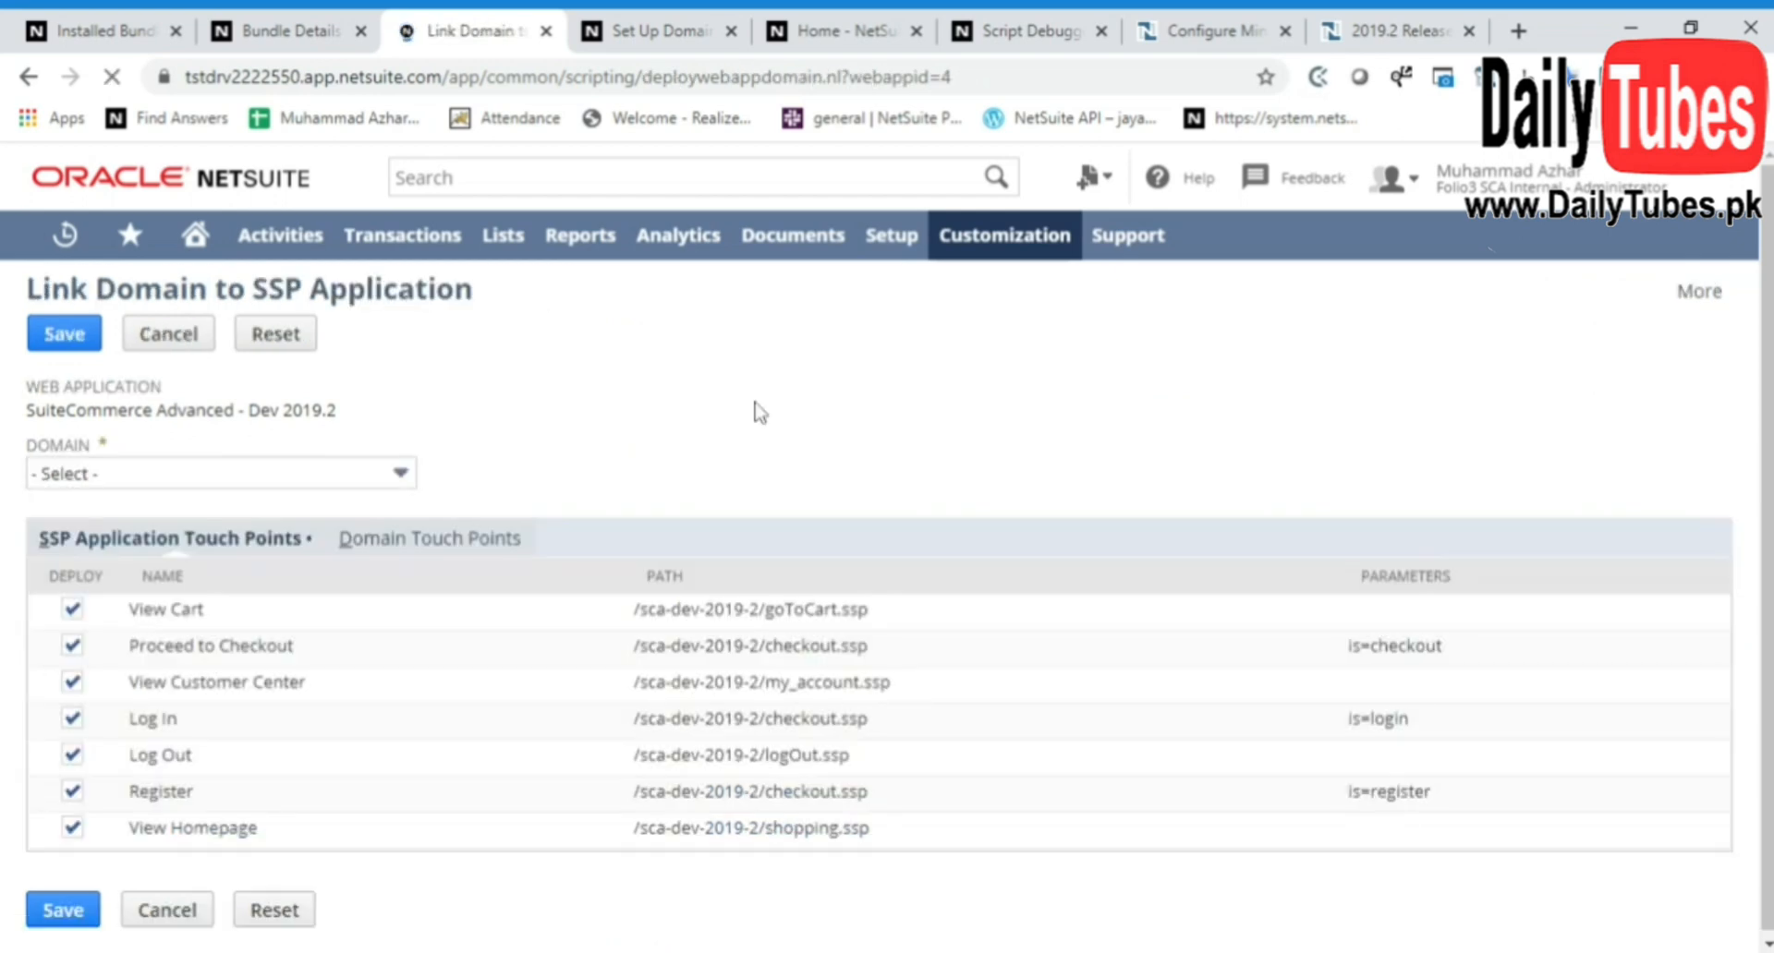
click(275, 485)
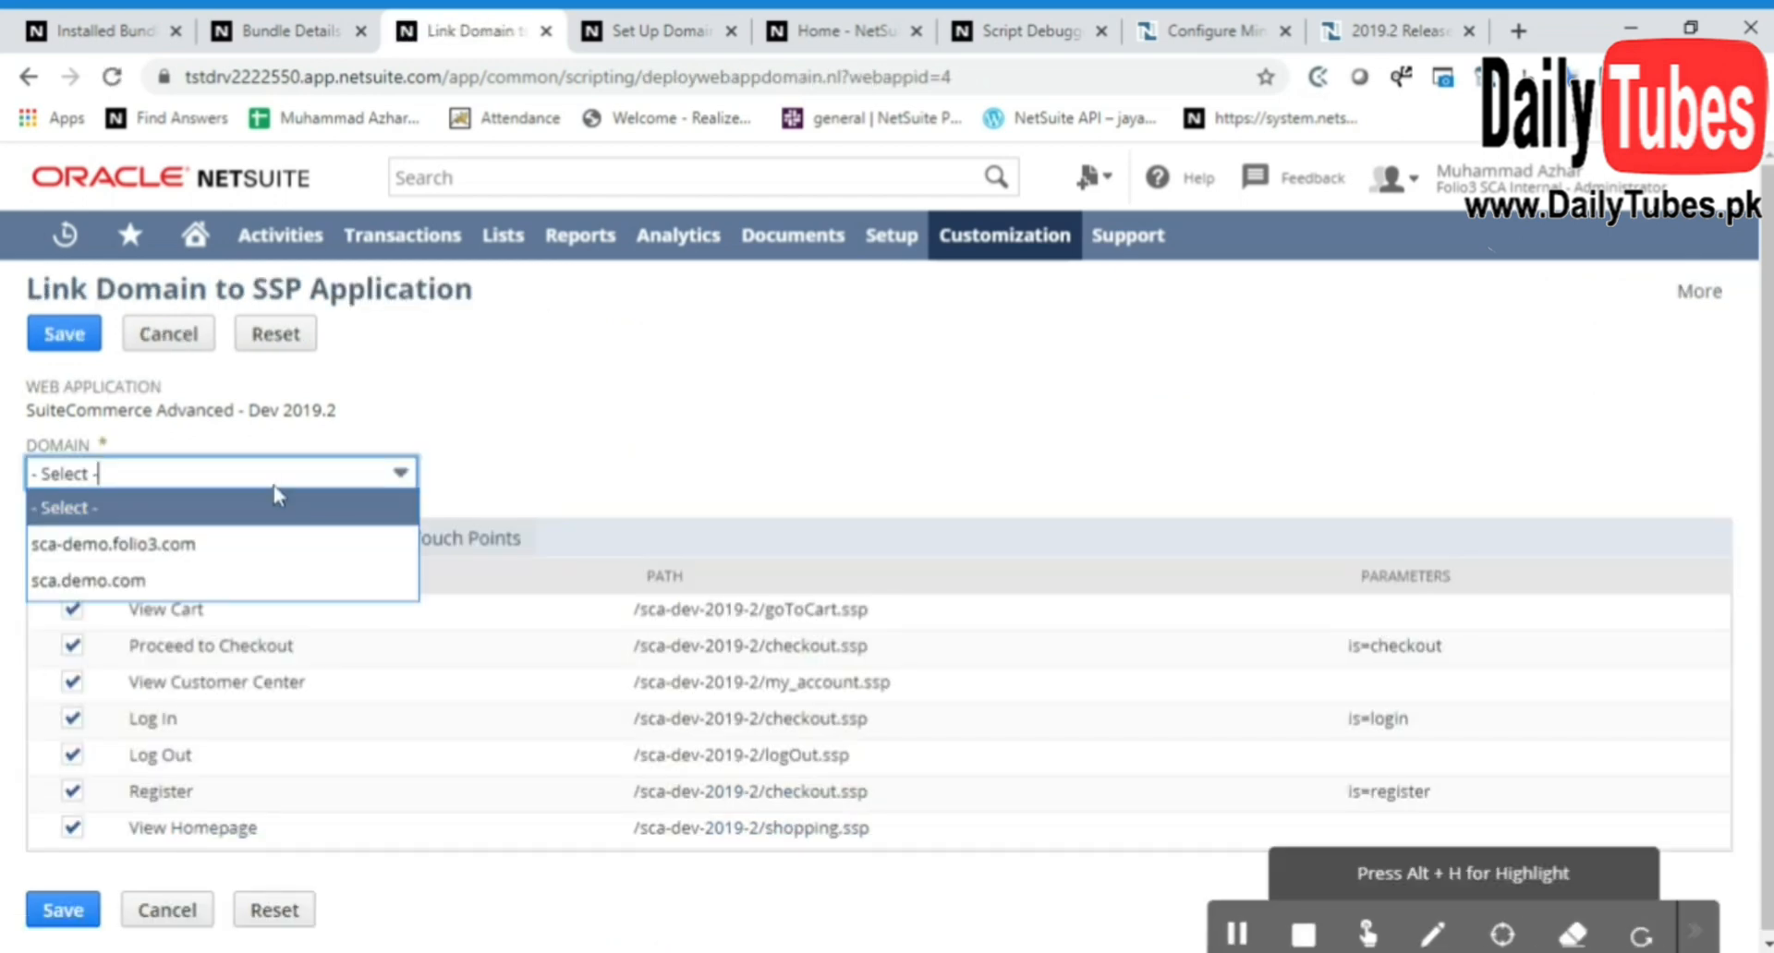
click(257, 587)
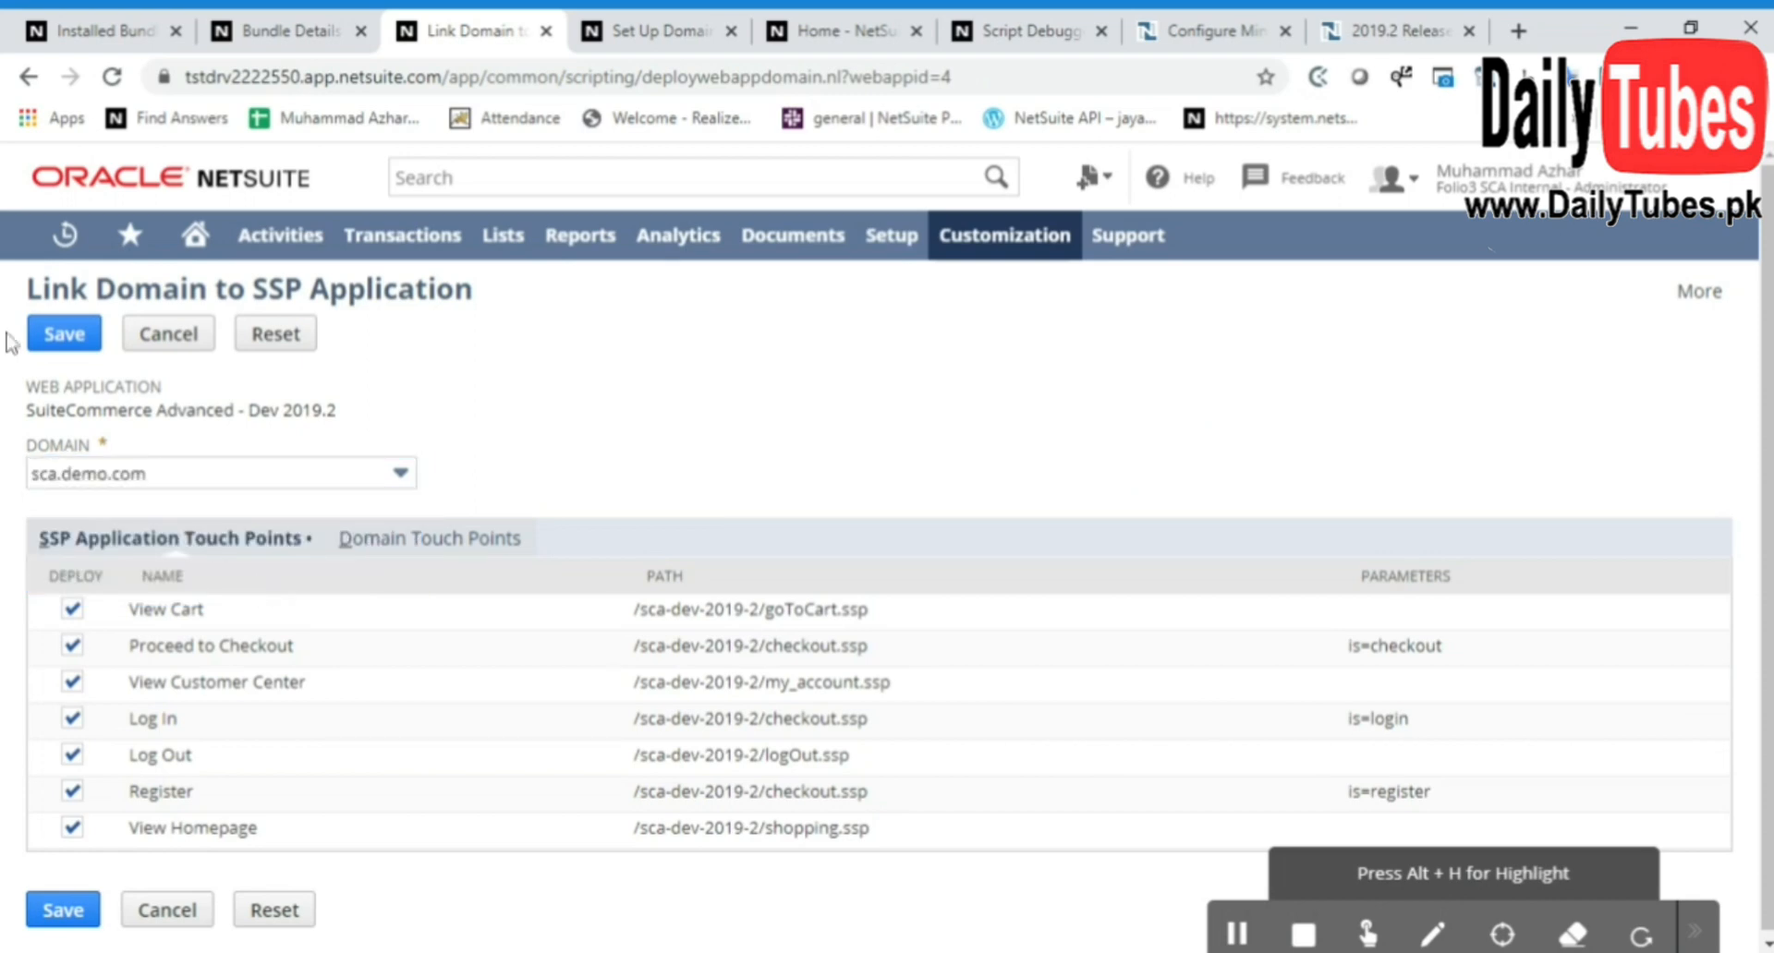
click(65, 336)
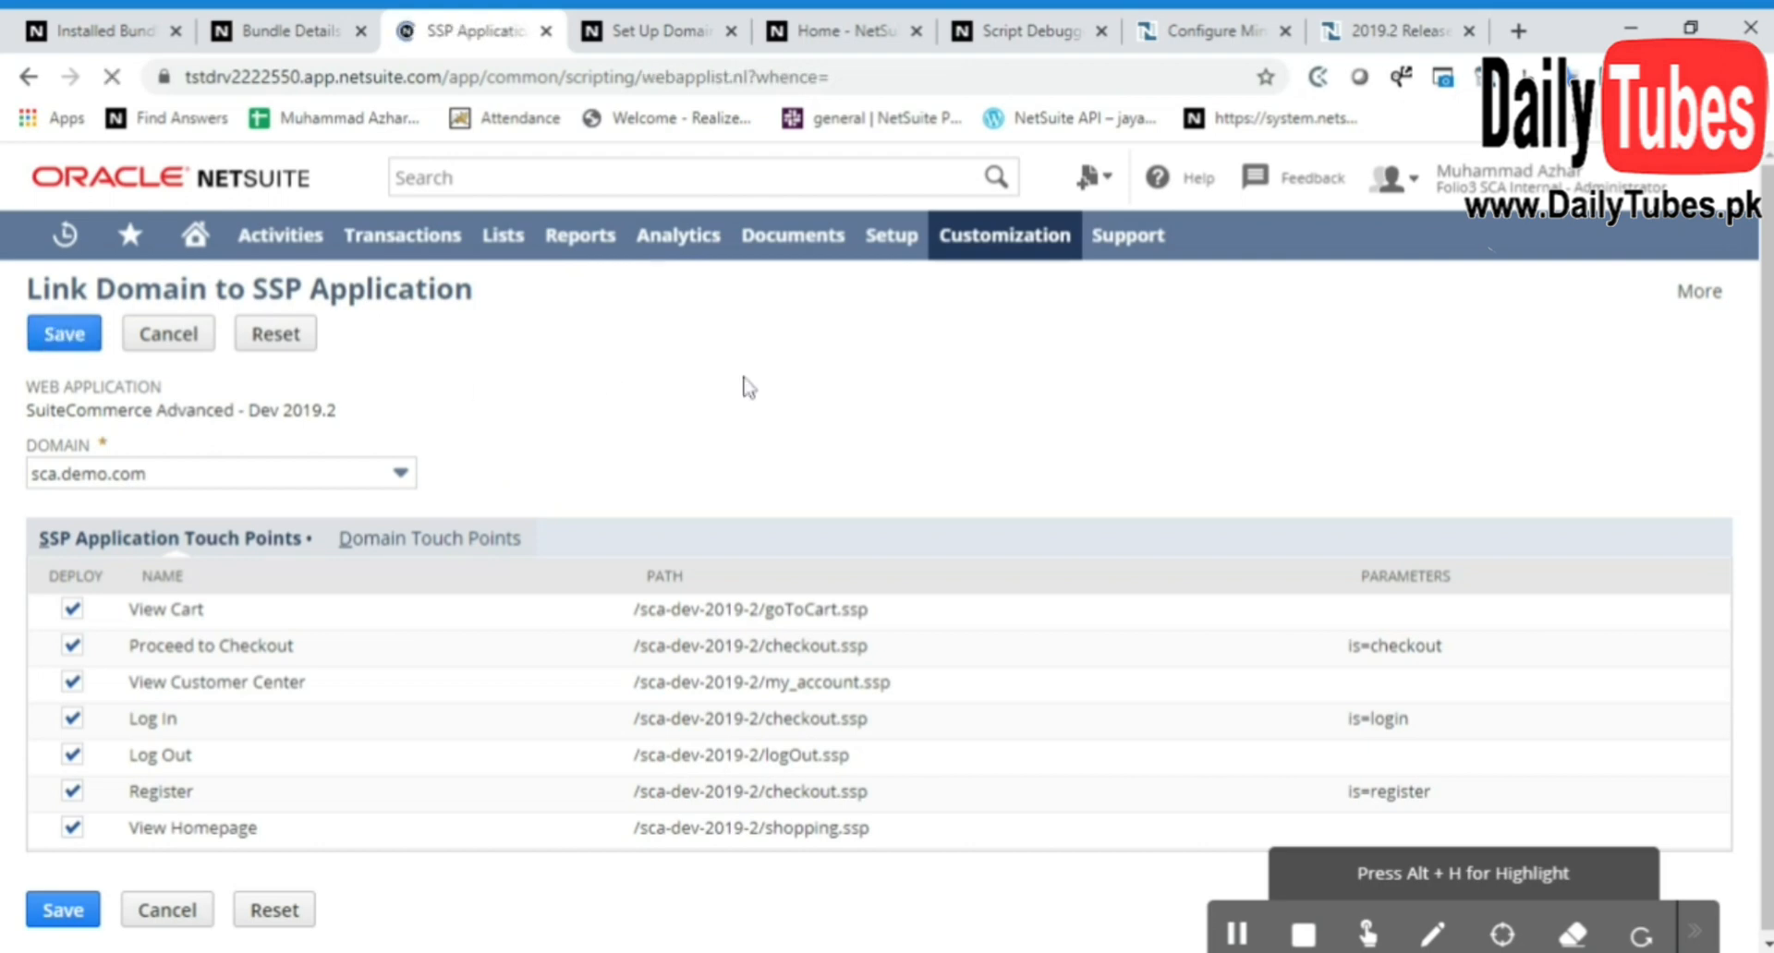
View the sca.demo.com domain record and check its health status and linked touch points
click(683, 31)
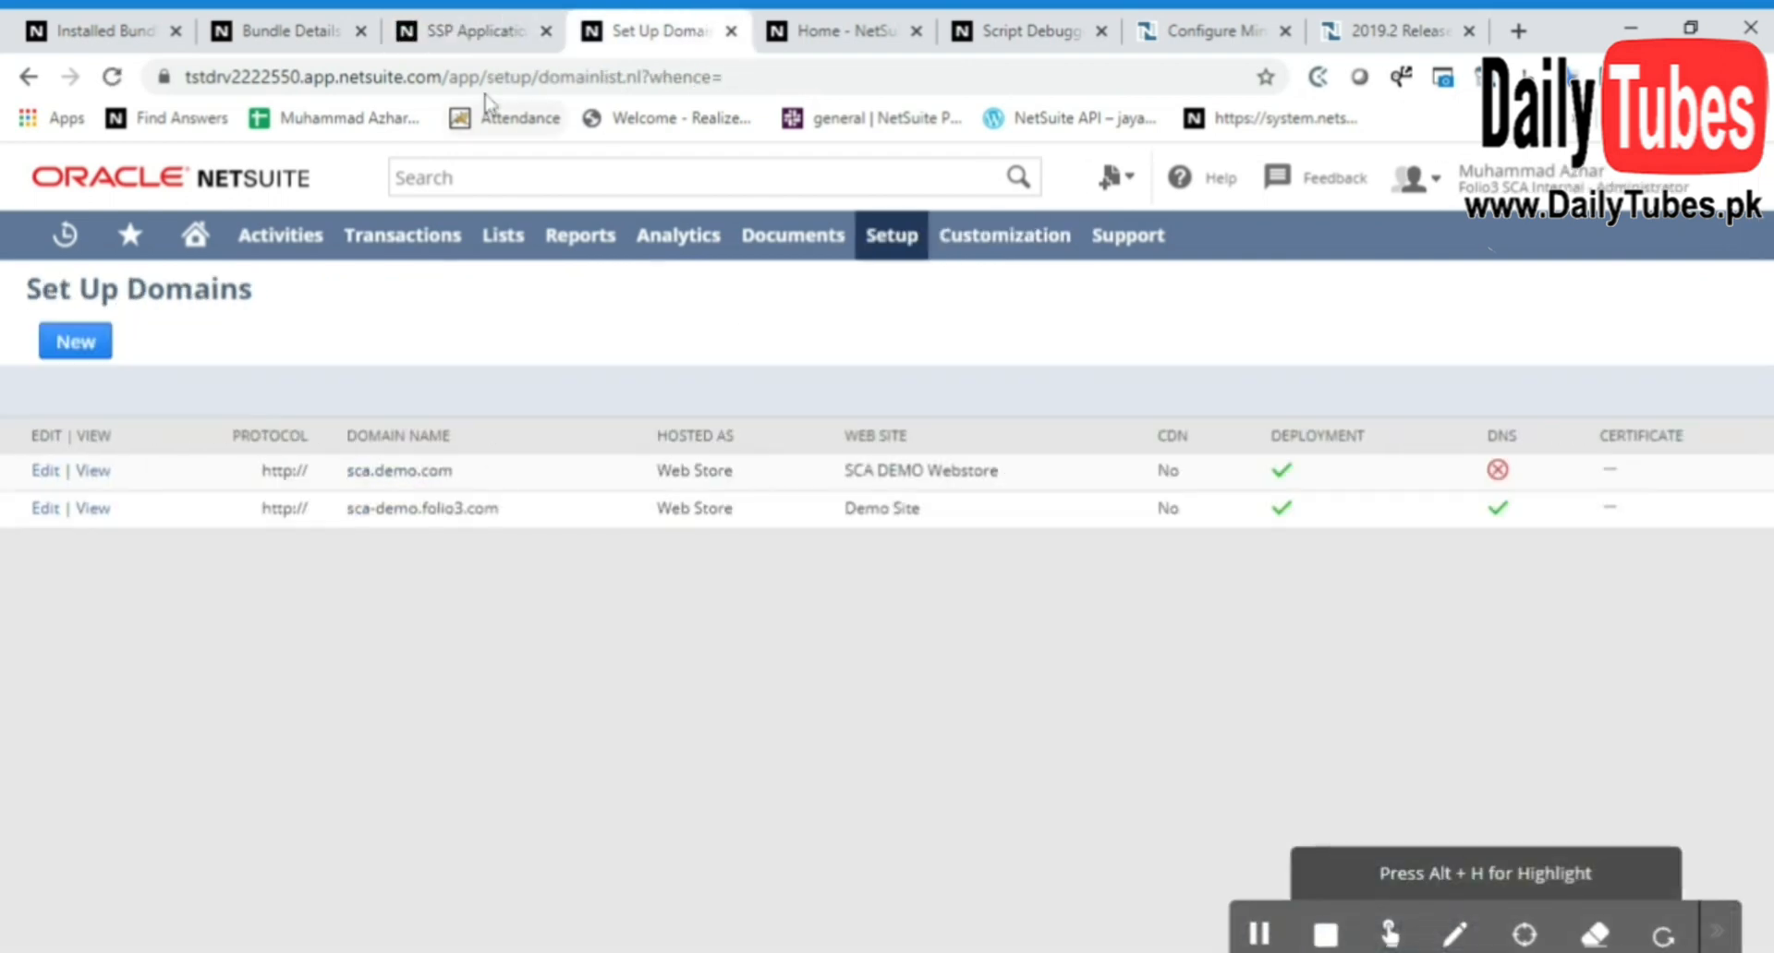
click(89, 471)
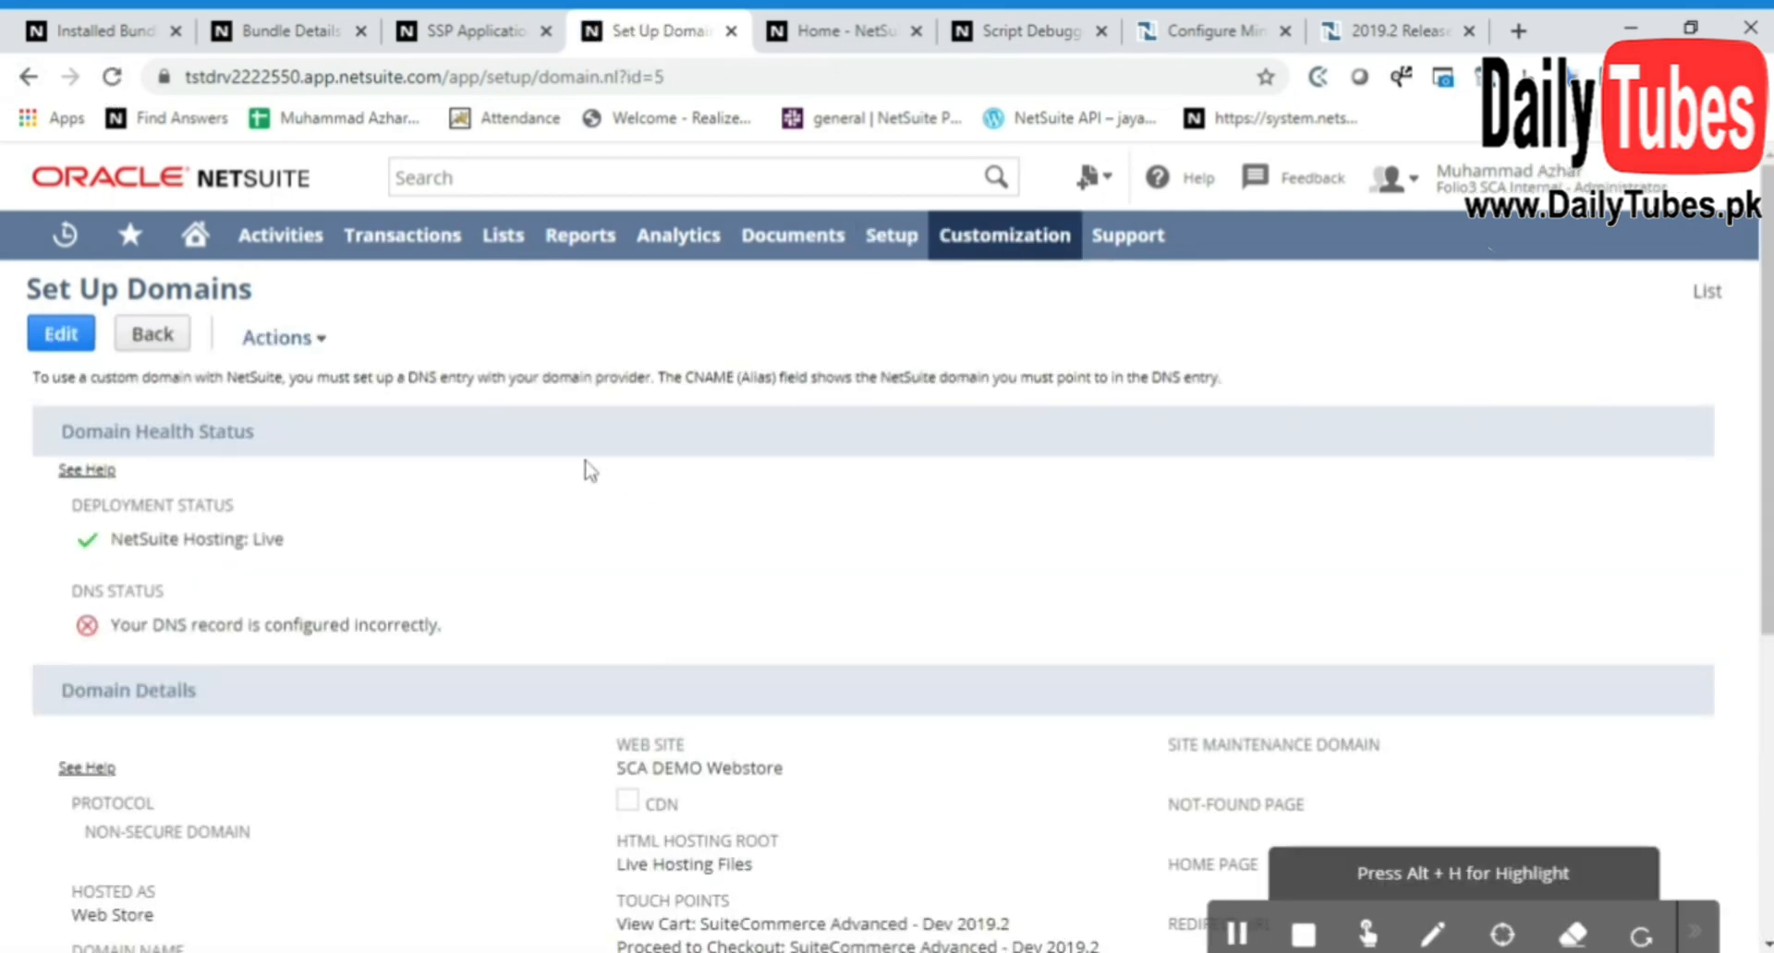
scroll(587, 471, down, 4)
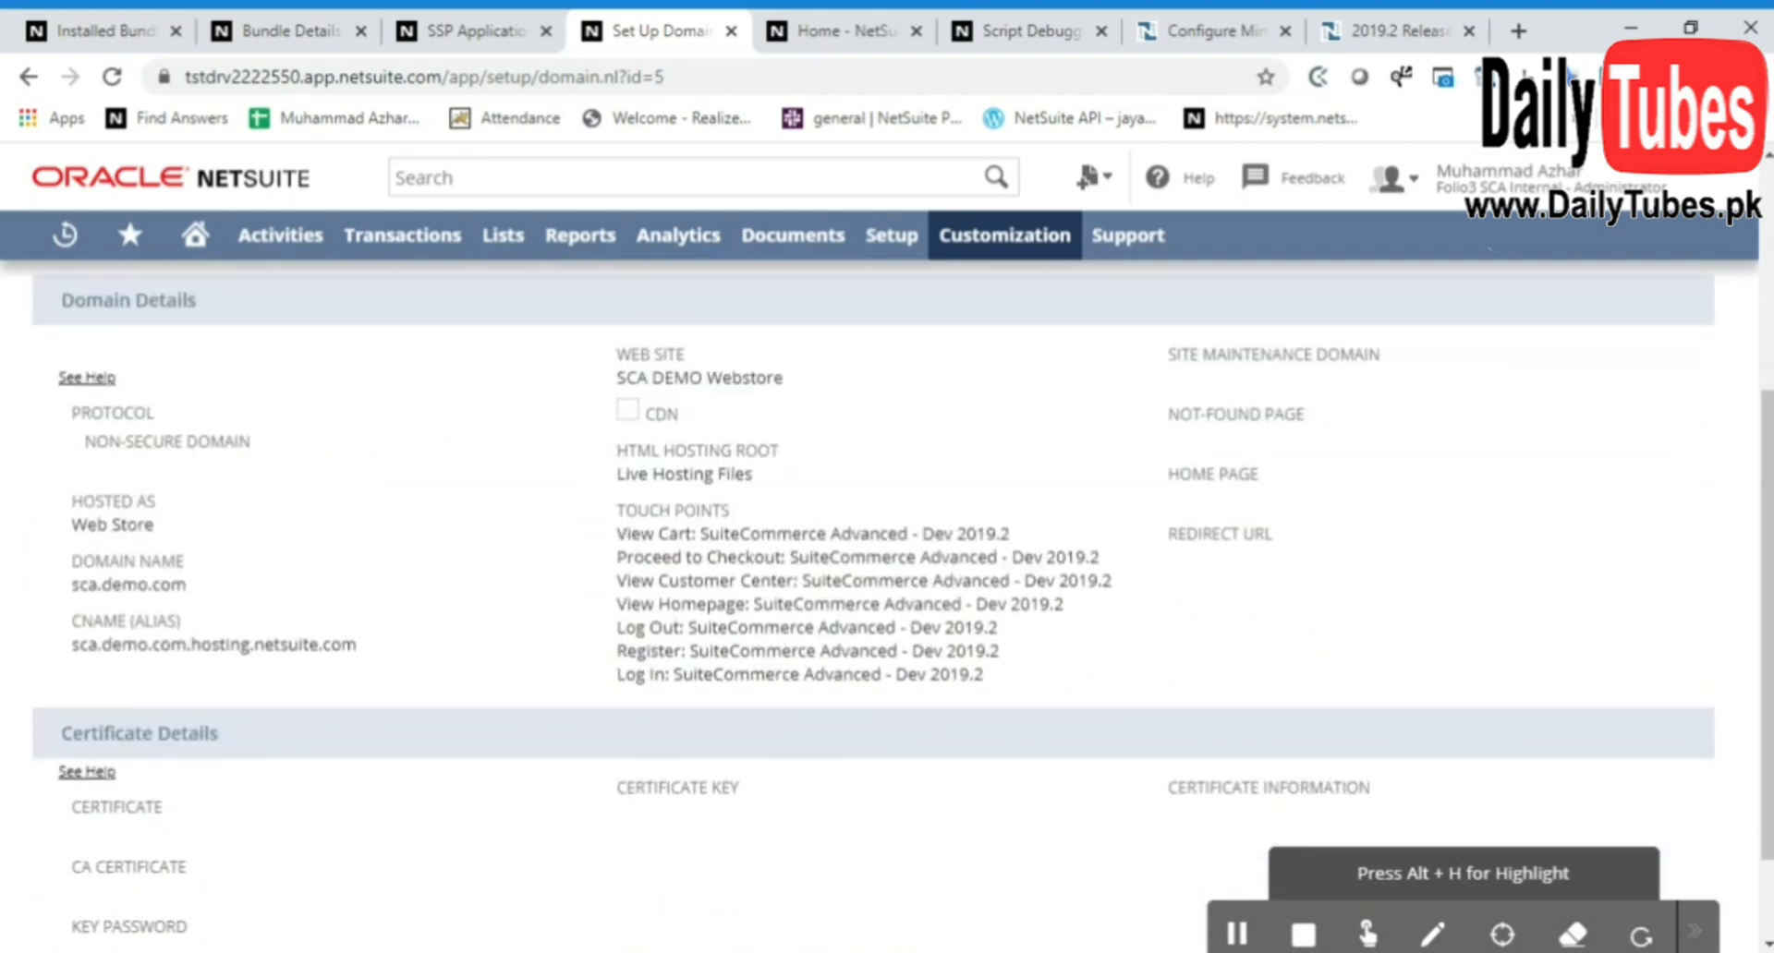
scroll(550, 629, up, 4)
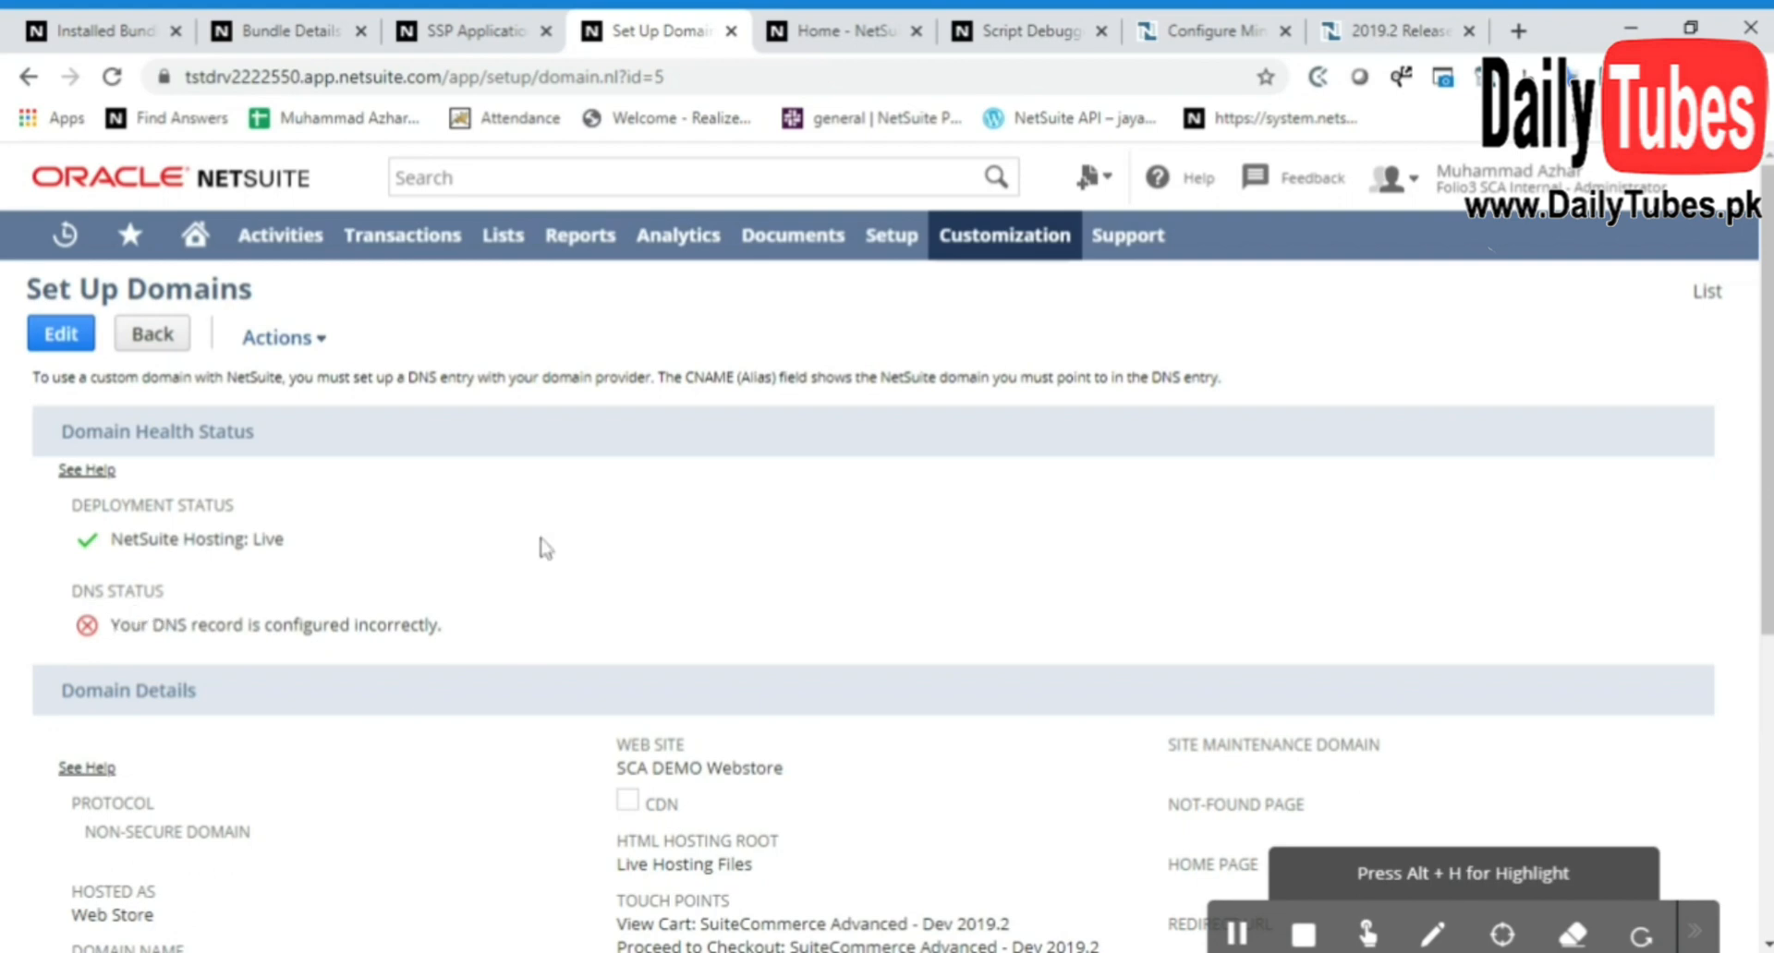
click(827, 30)
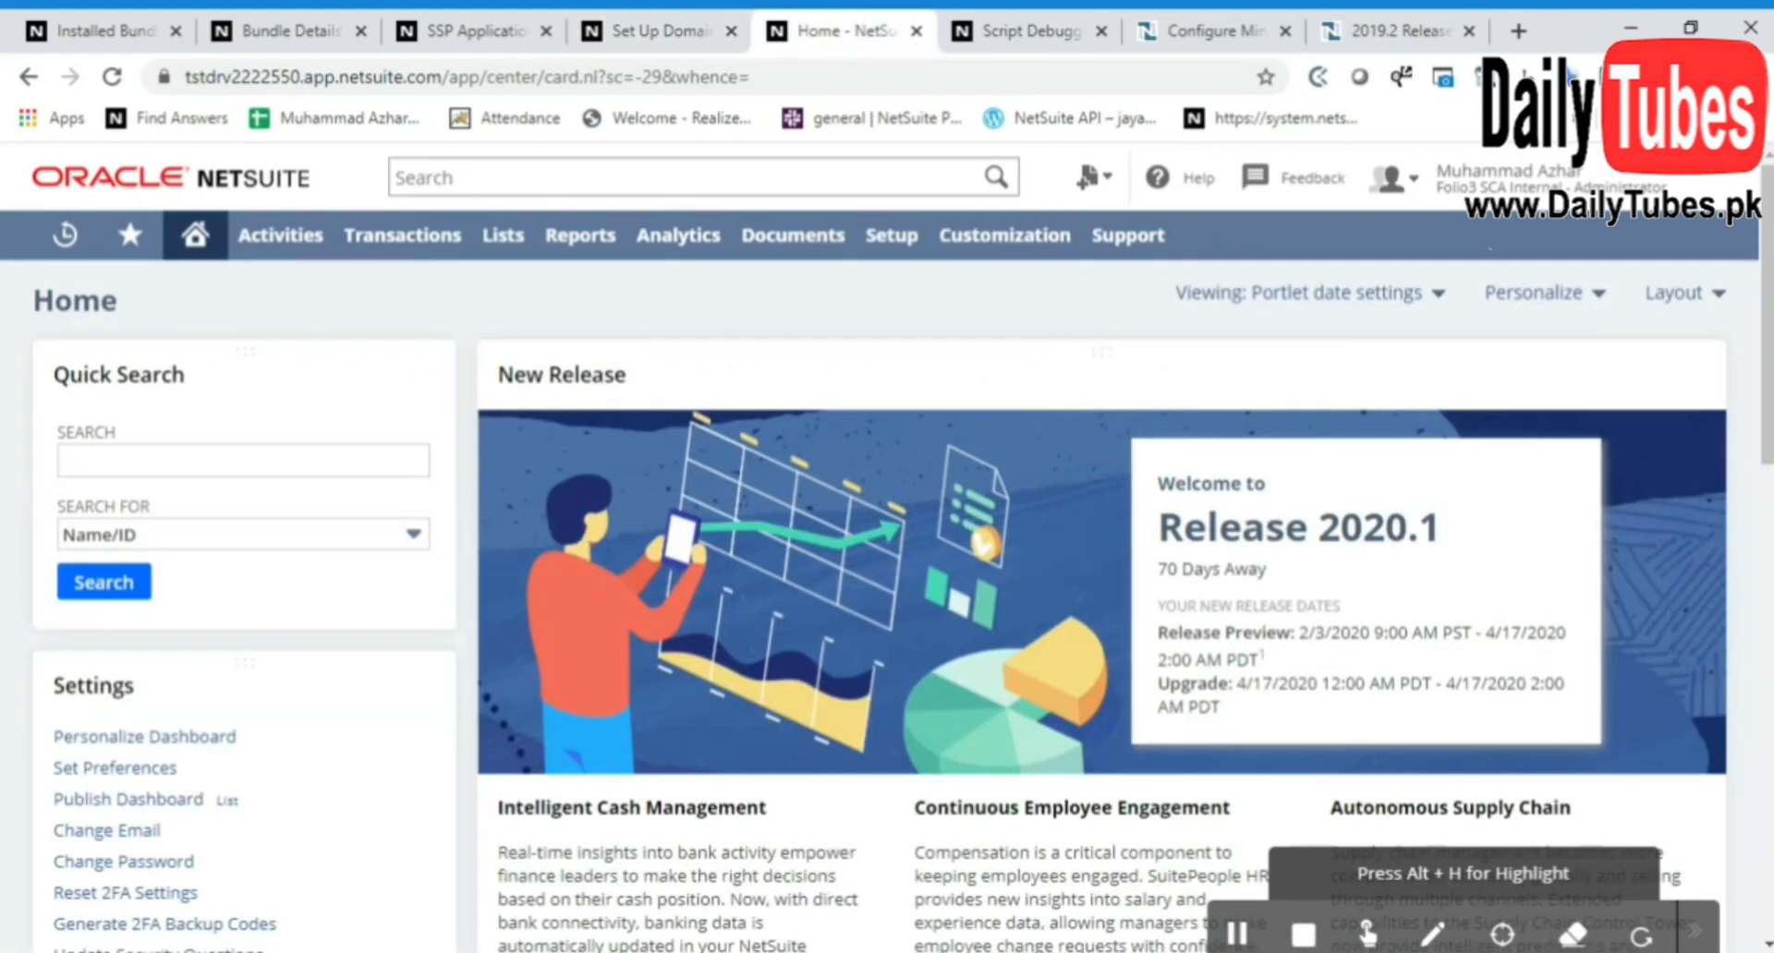
click(649, 21)
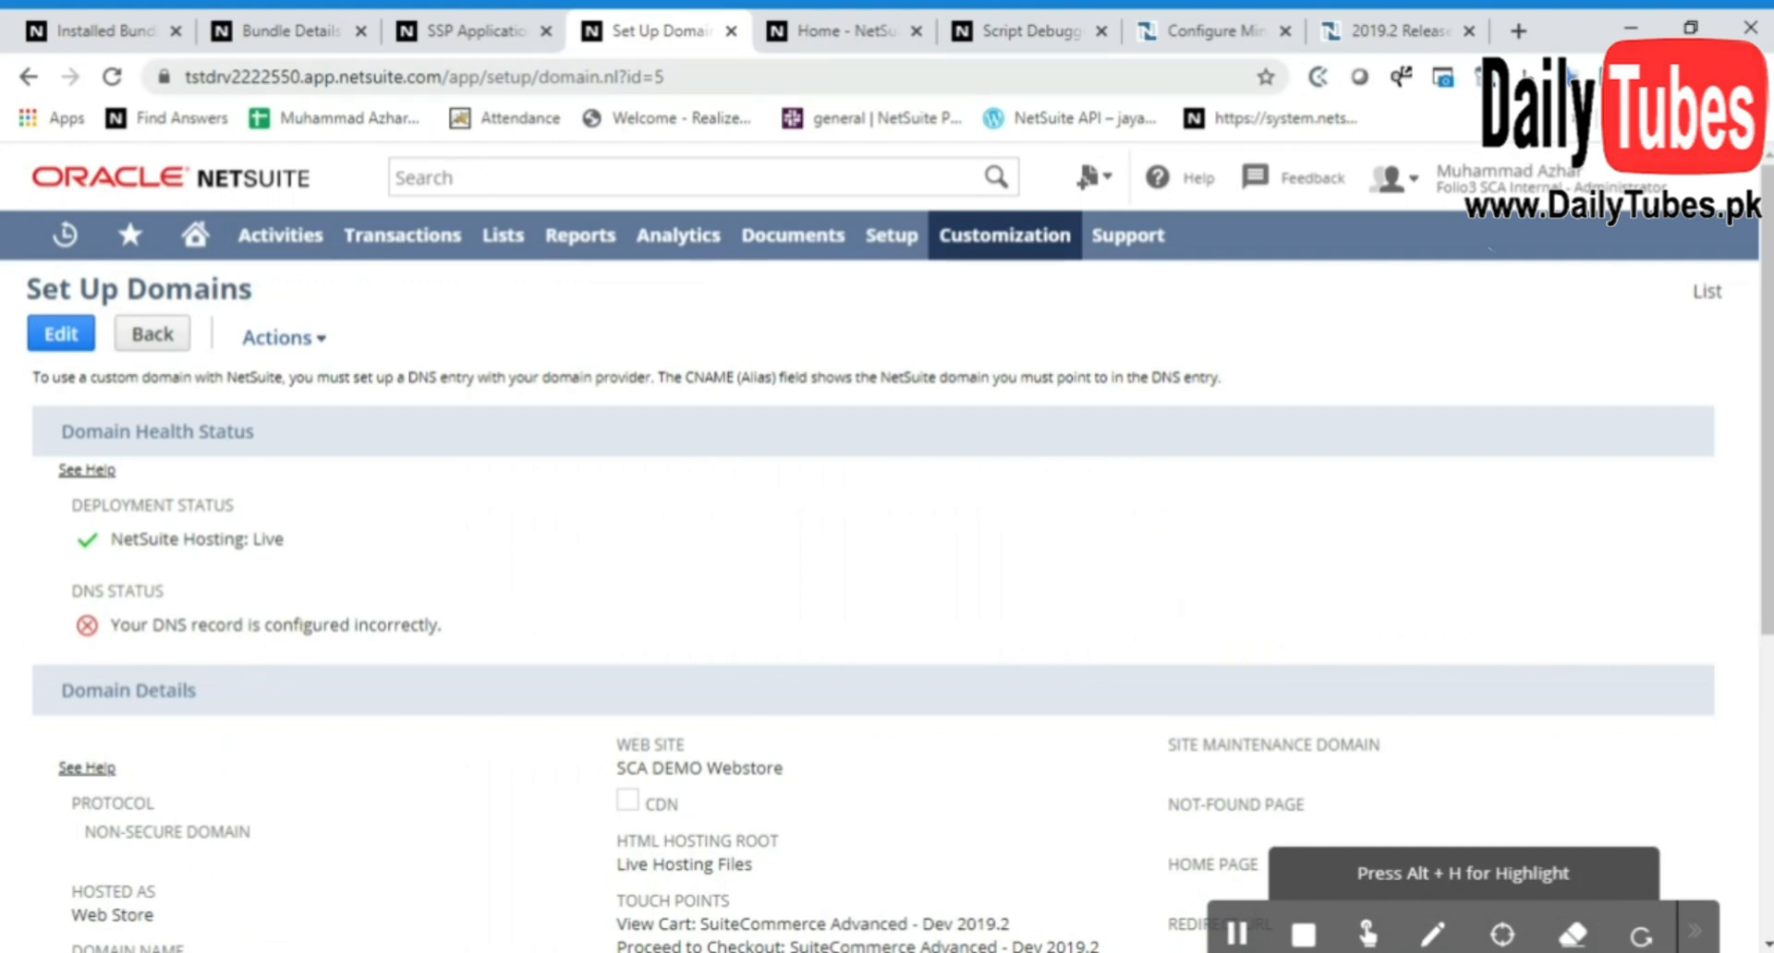
click(467, 28)
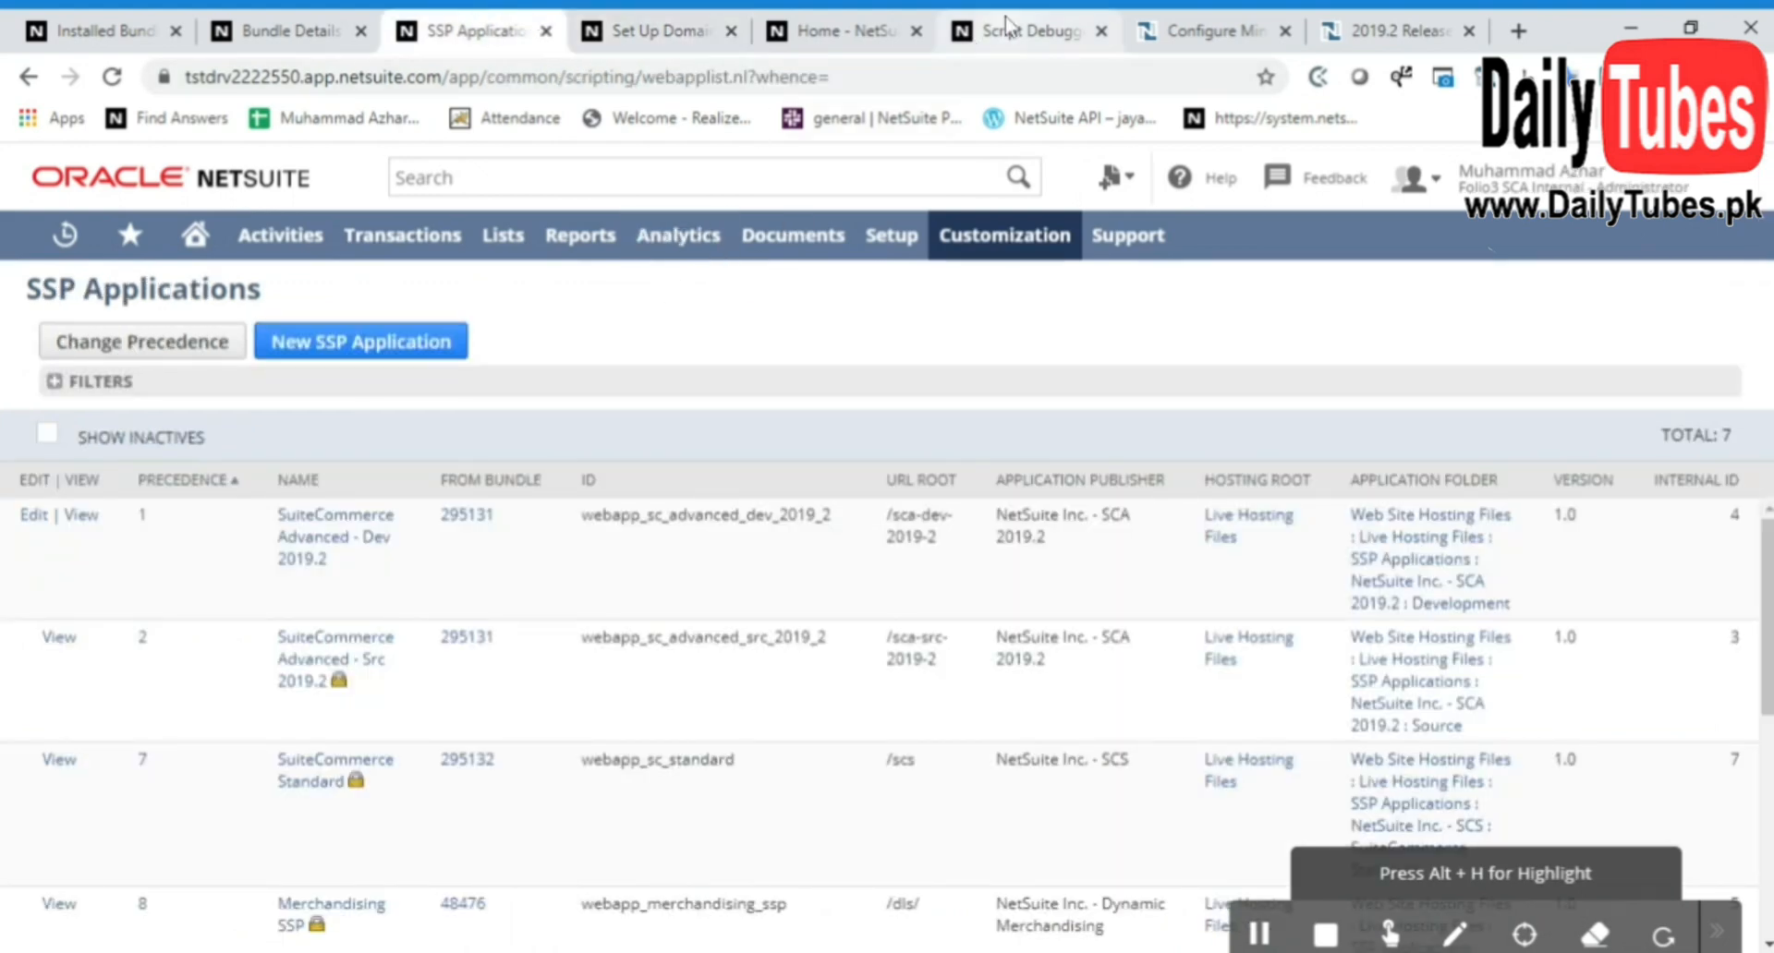
click(1008, 26)
Open the SCA DEMO Webstore site setup for editing and check its list of shopping domains
click(508, 23)
mouse_move(869, 242)
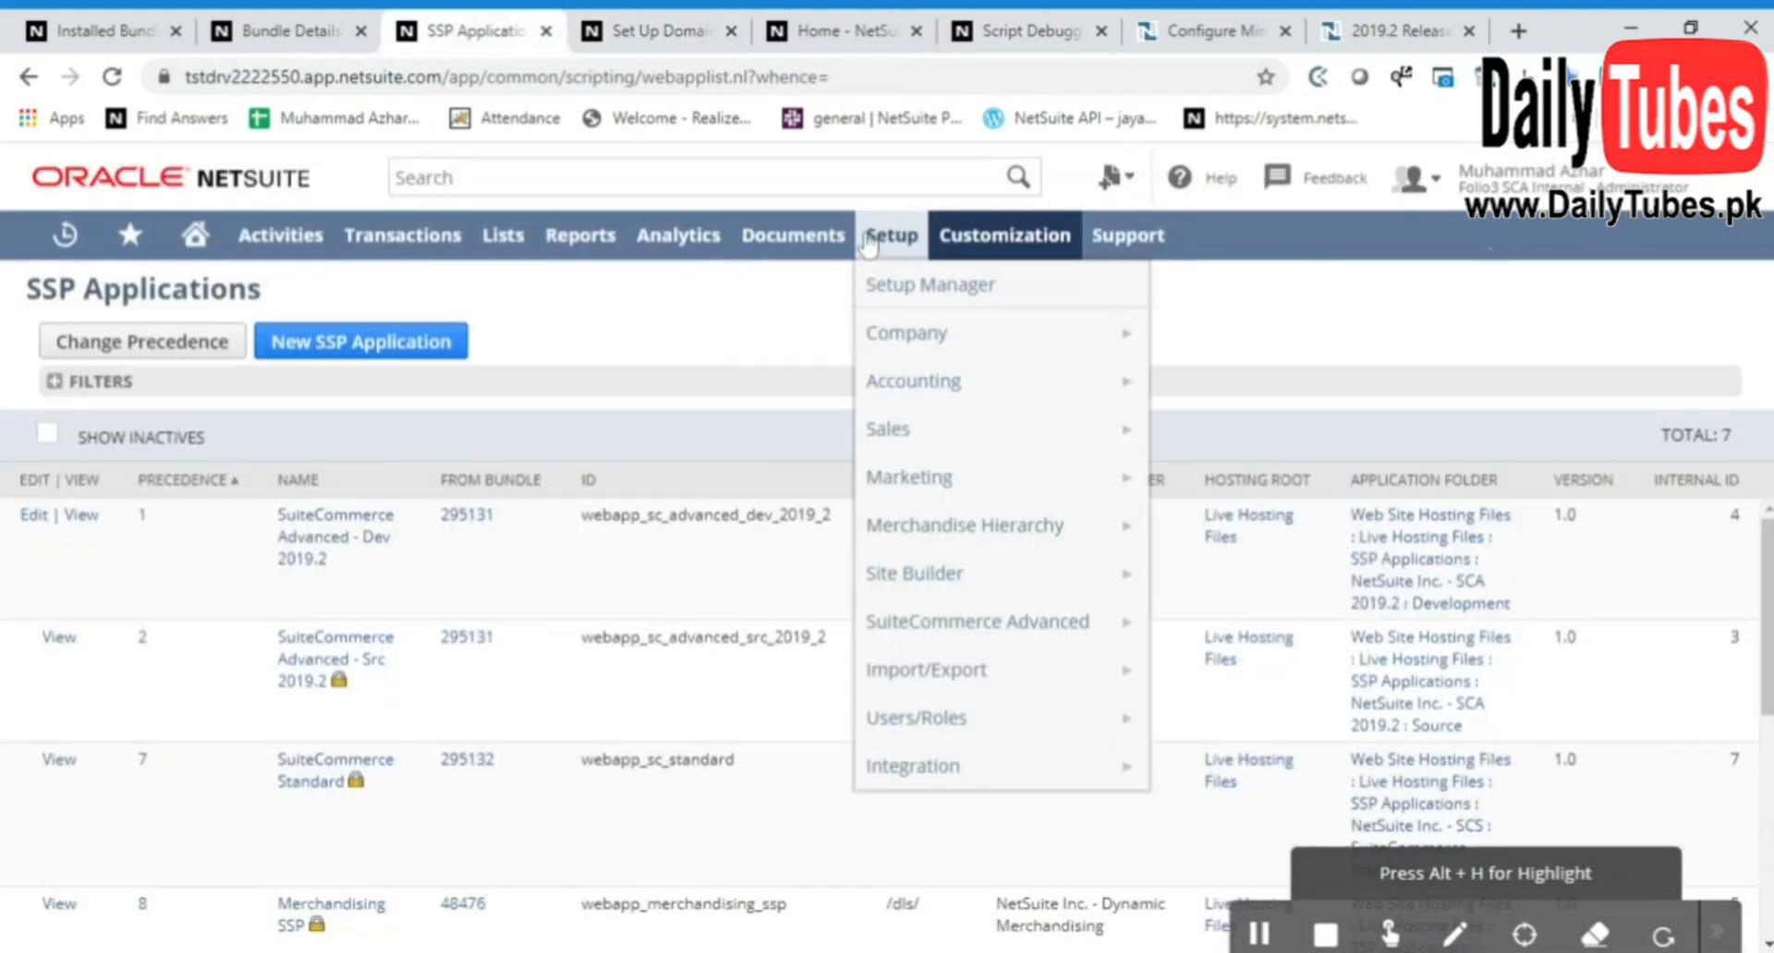
mouse_move(994, 621)
click(1202, 332)
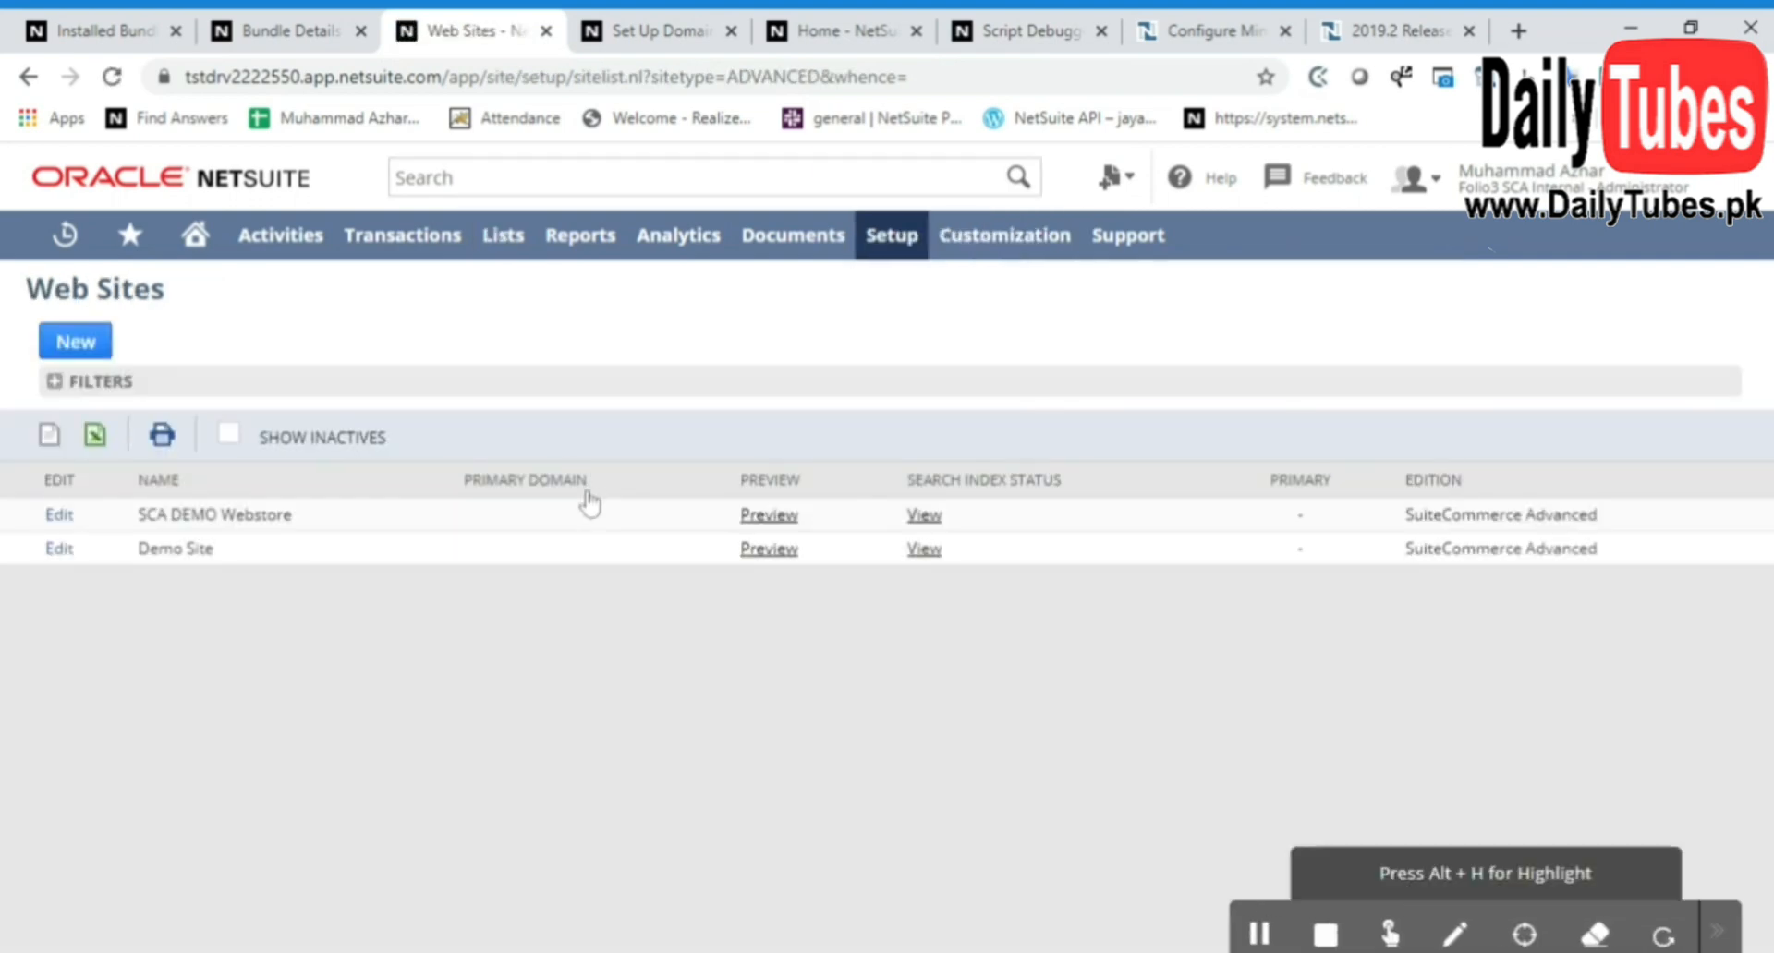
click(58, 518)
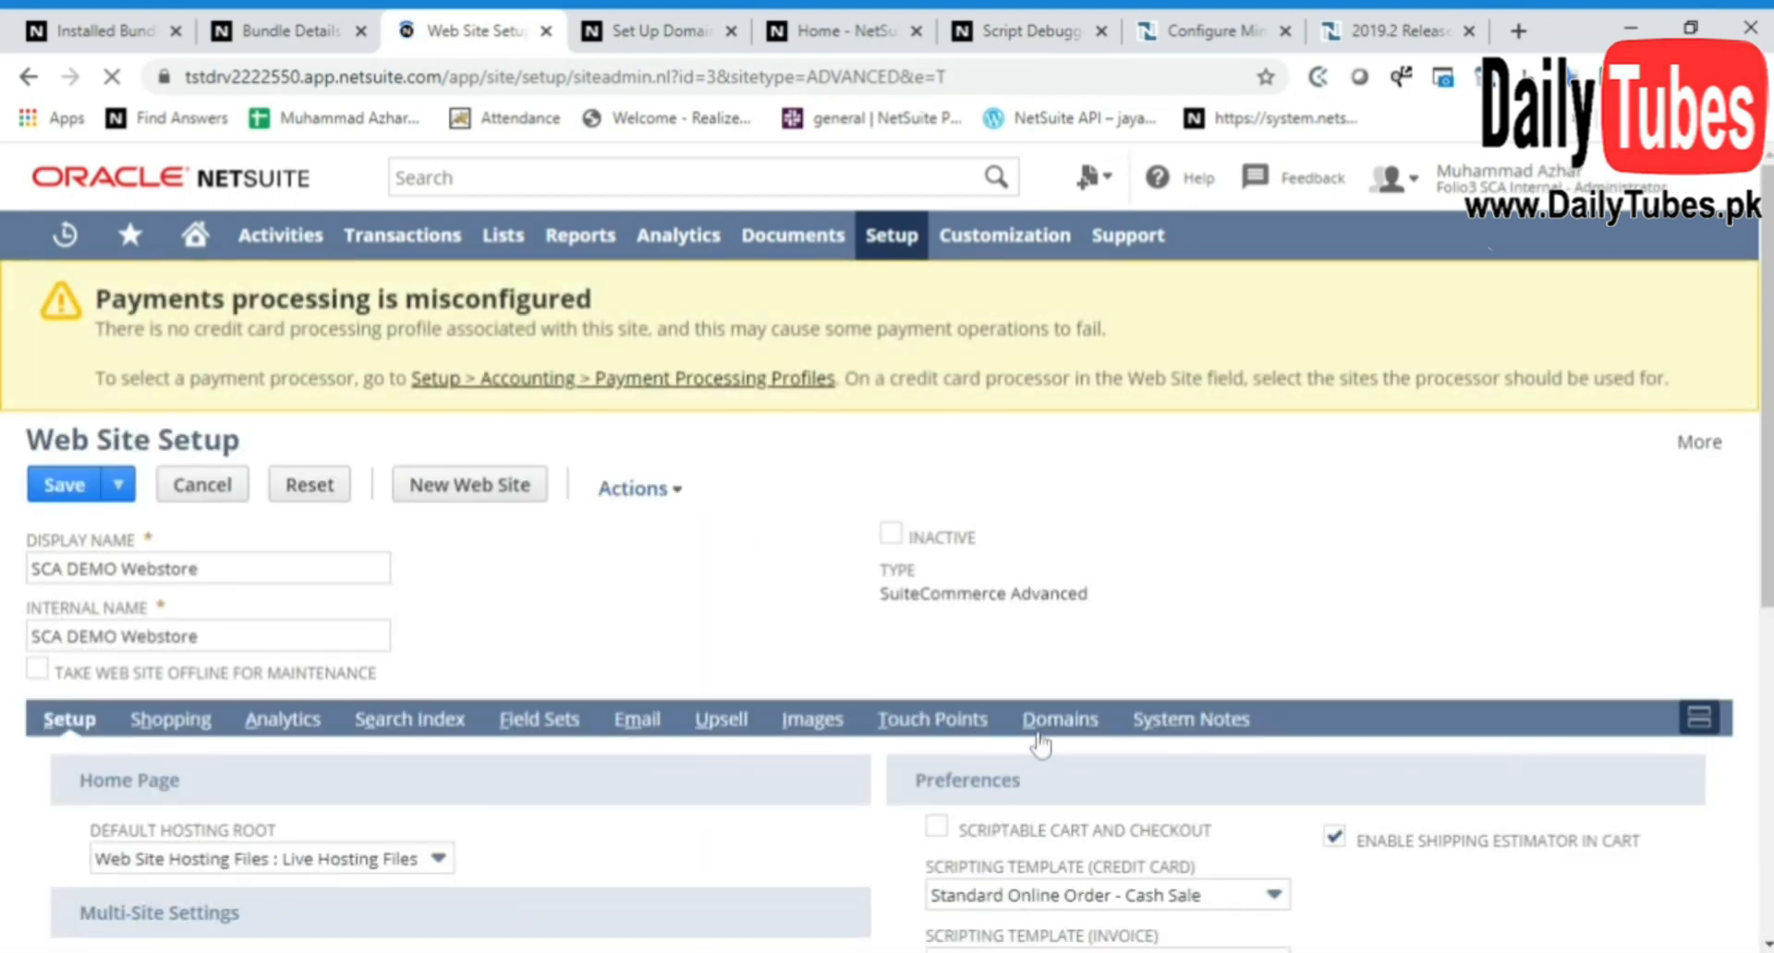
click(1053, 719)
scroll(784, 618, down, 3)
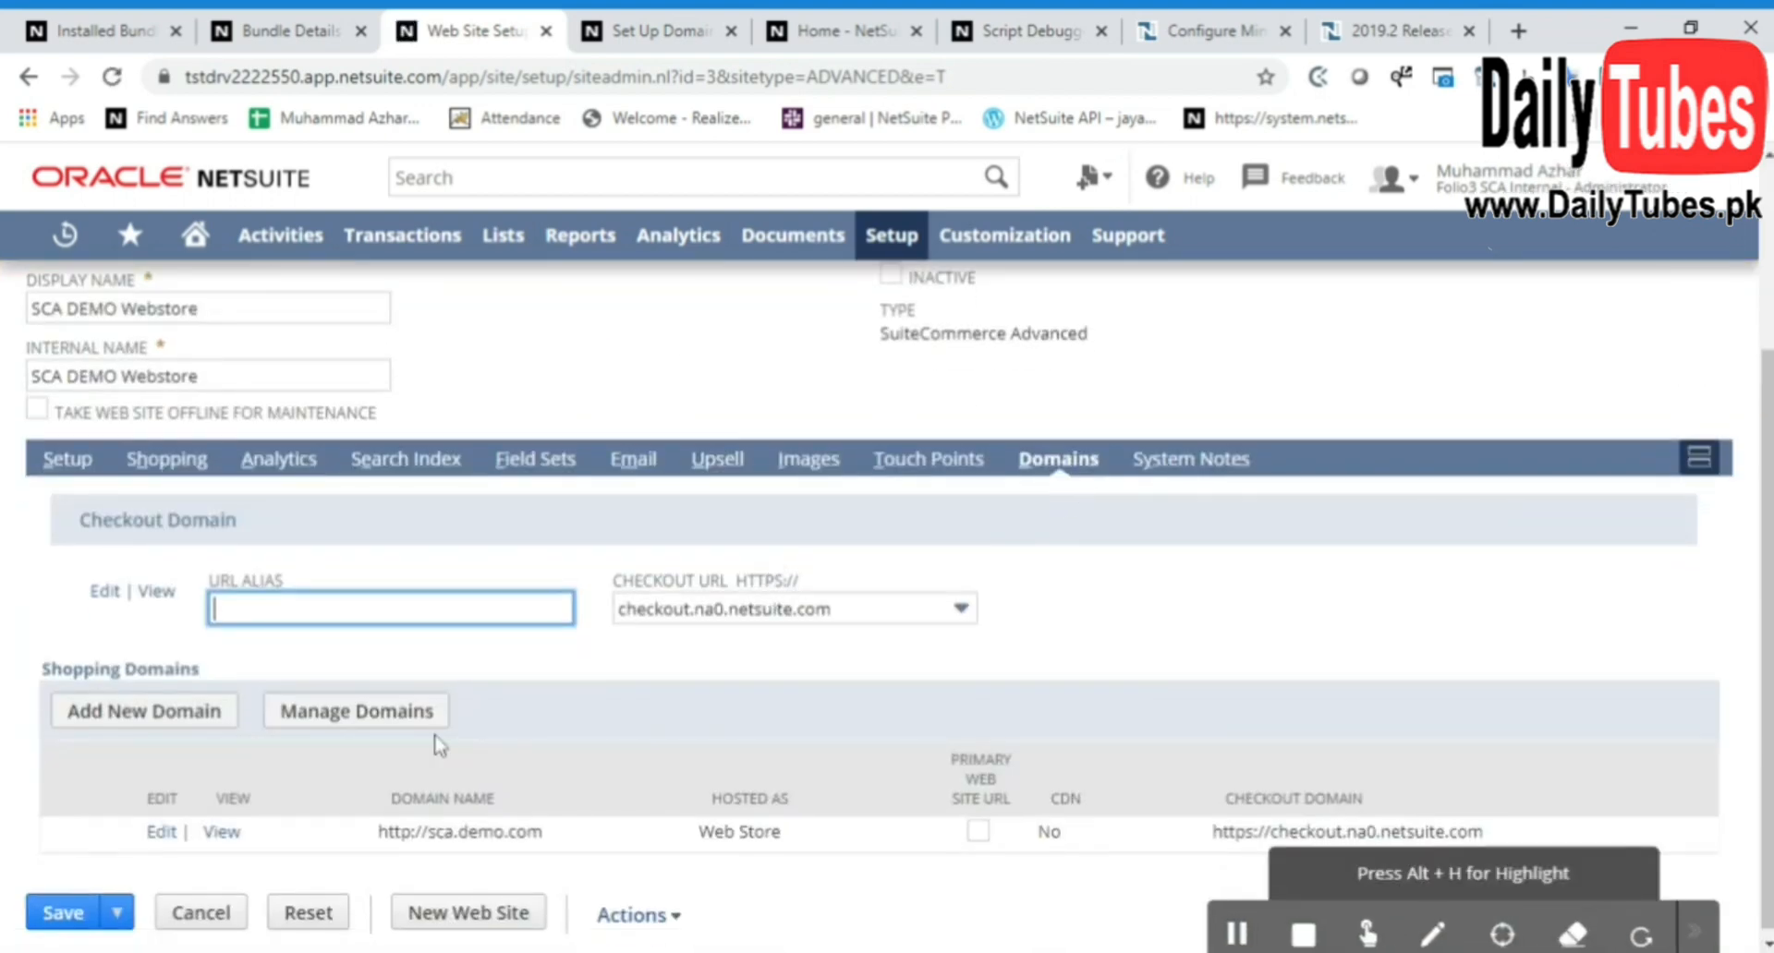
scroll(432, 859, down, 1)
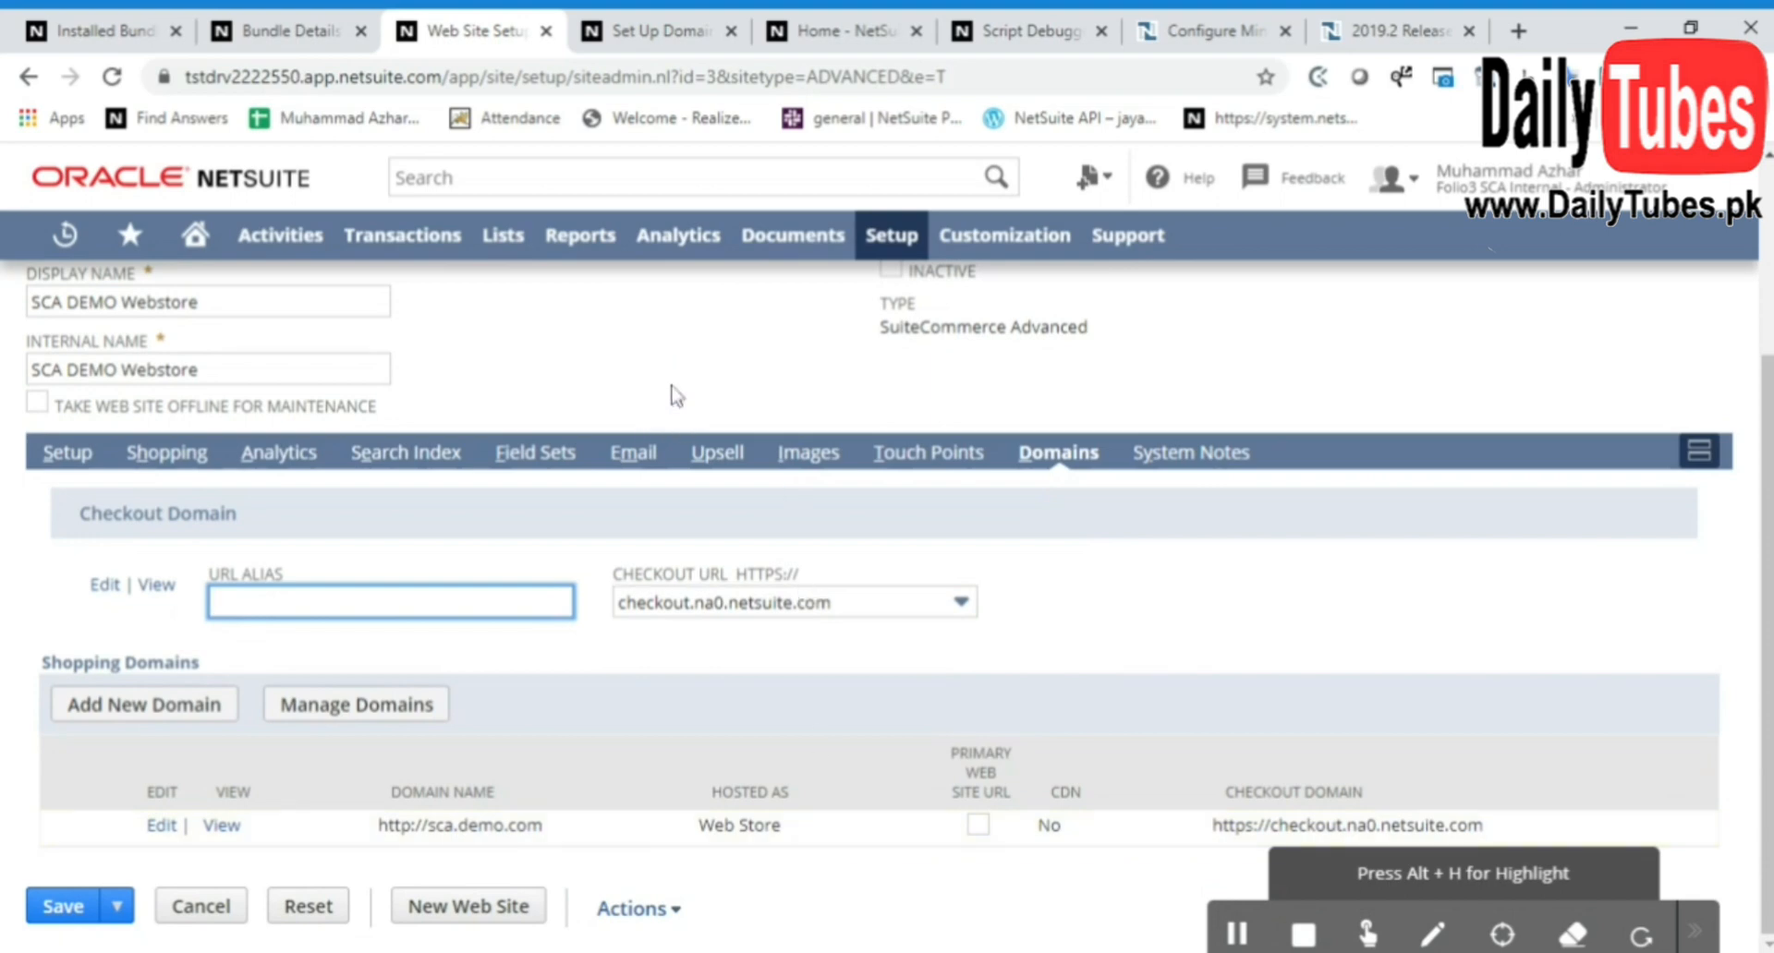
Open the SuiteCommerce Advanced Extension Manager and start a new activation
mouse_move(891, 236)
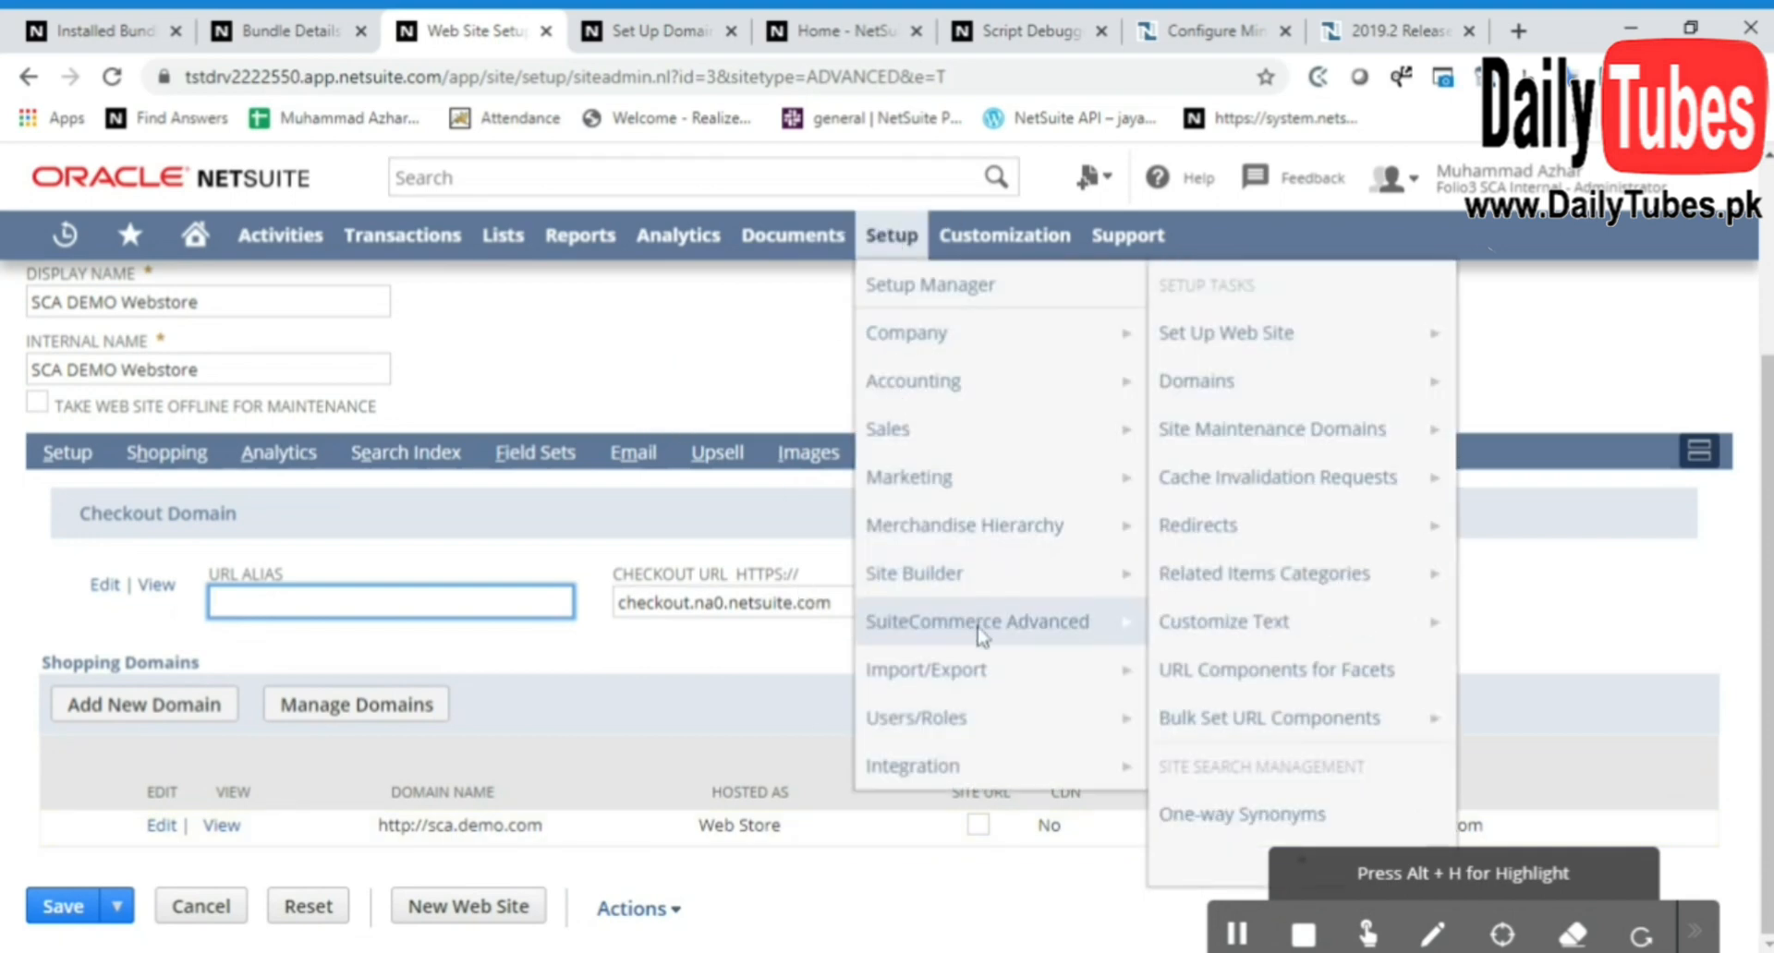
mouse_move(981, 628)
click(1188, 854)
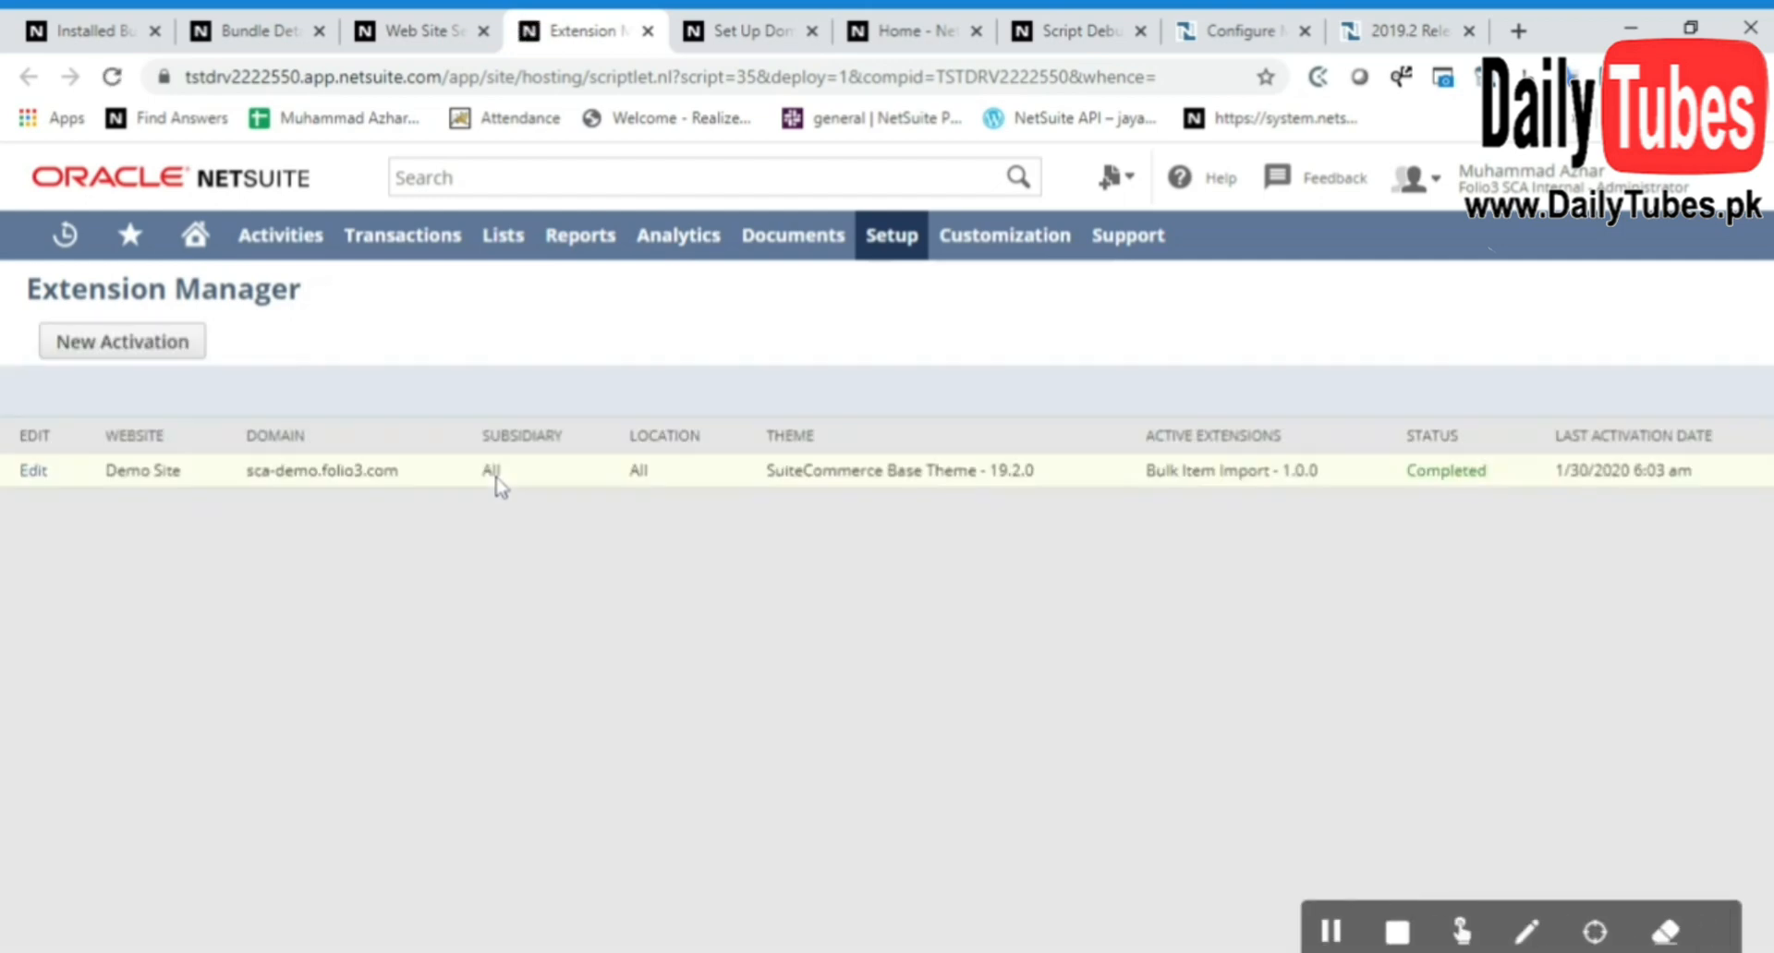
click(113, 351)
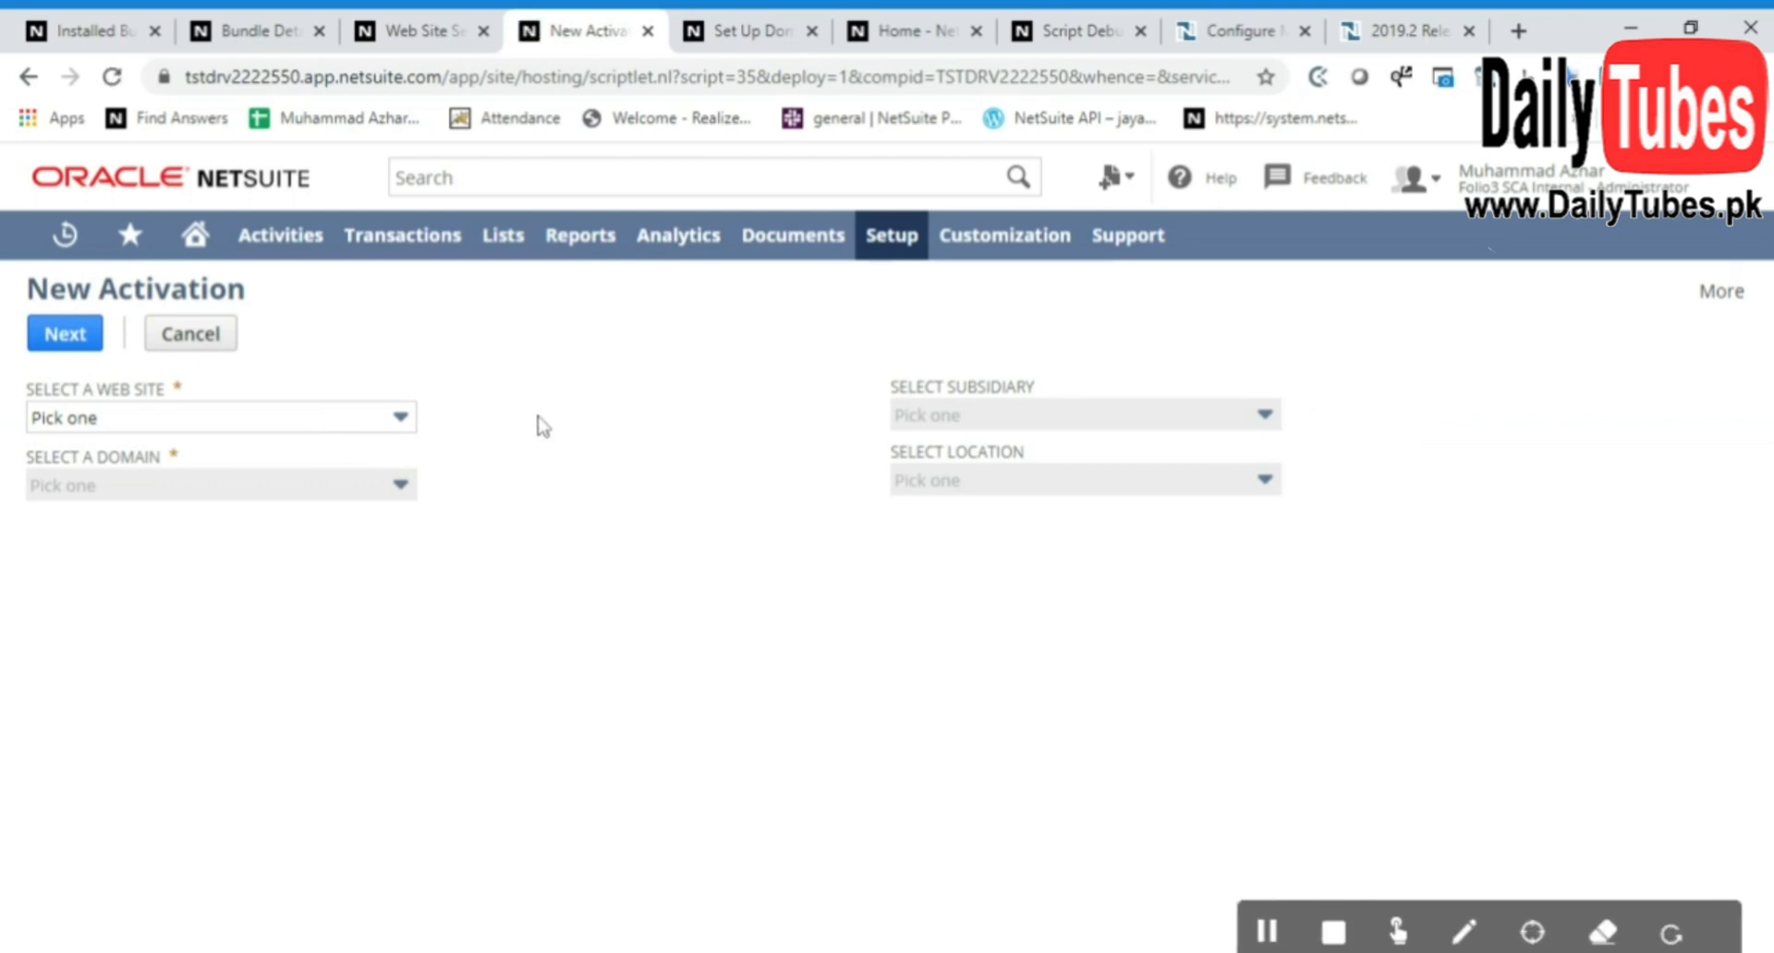
Choose the SCA DEMO Webstore web site and the sca.demo.com domain for the new activation and continue to its themes and extensions
click(398, 427)
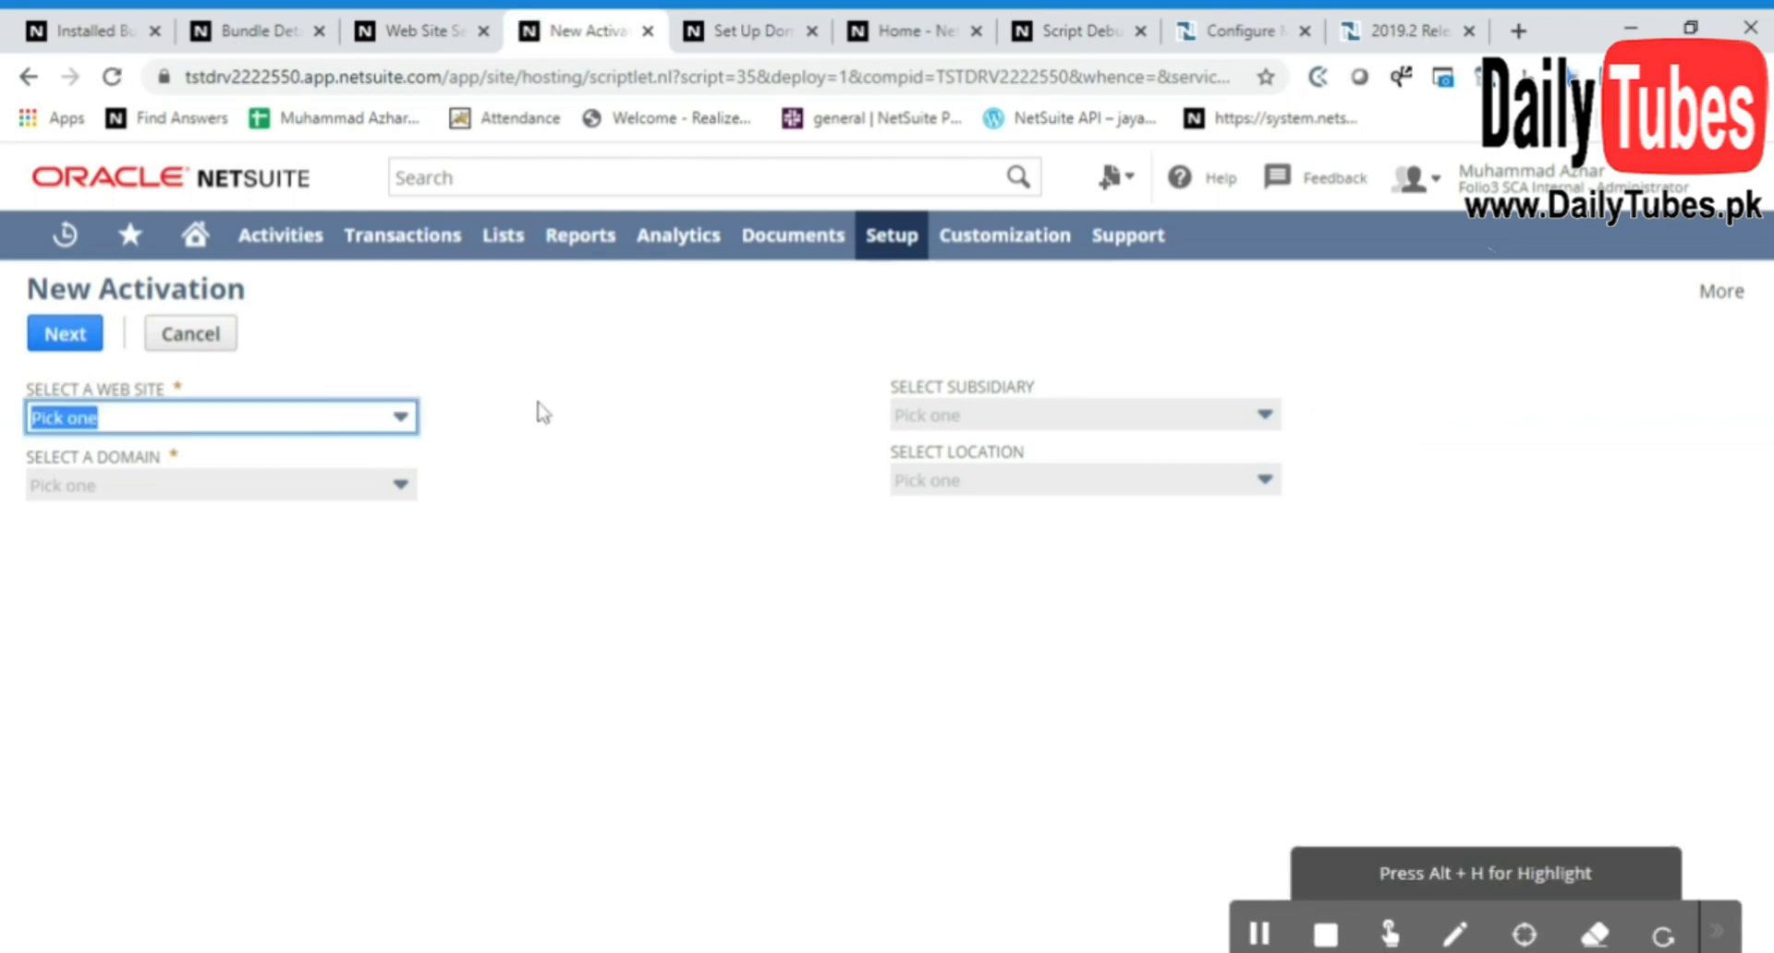
click(398, 417)
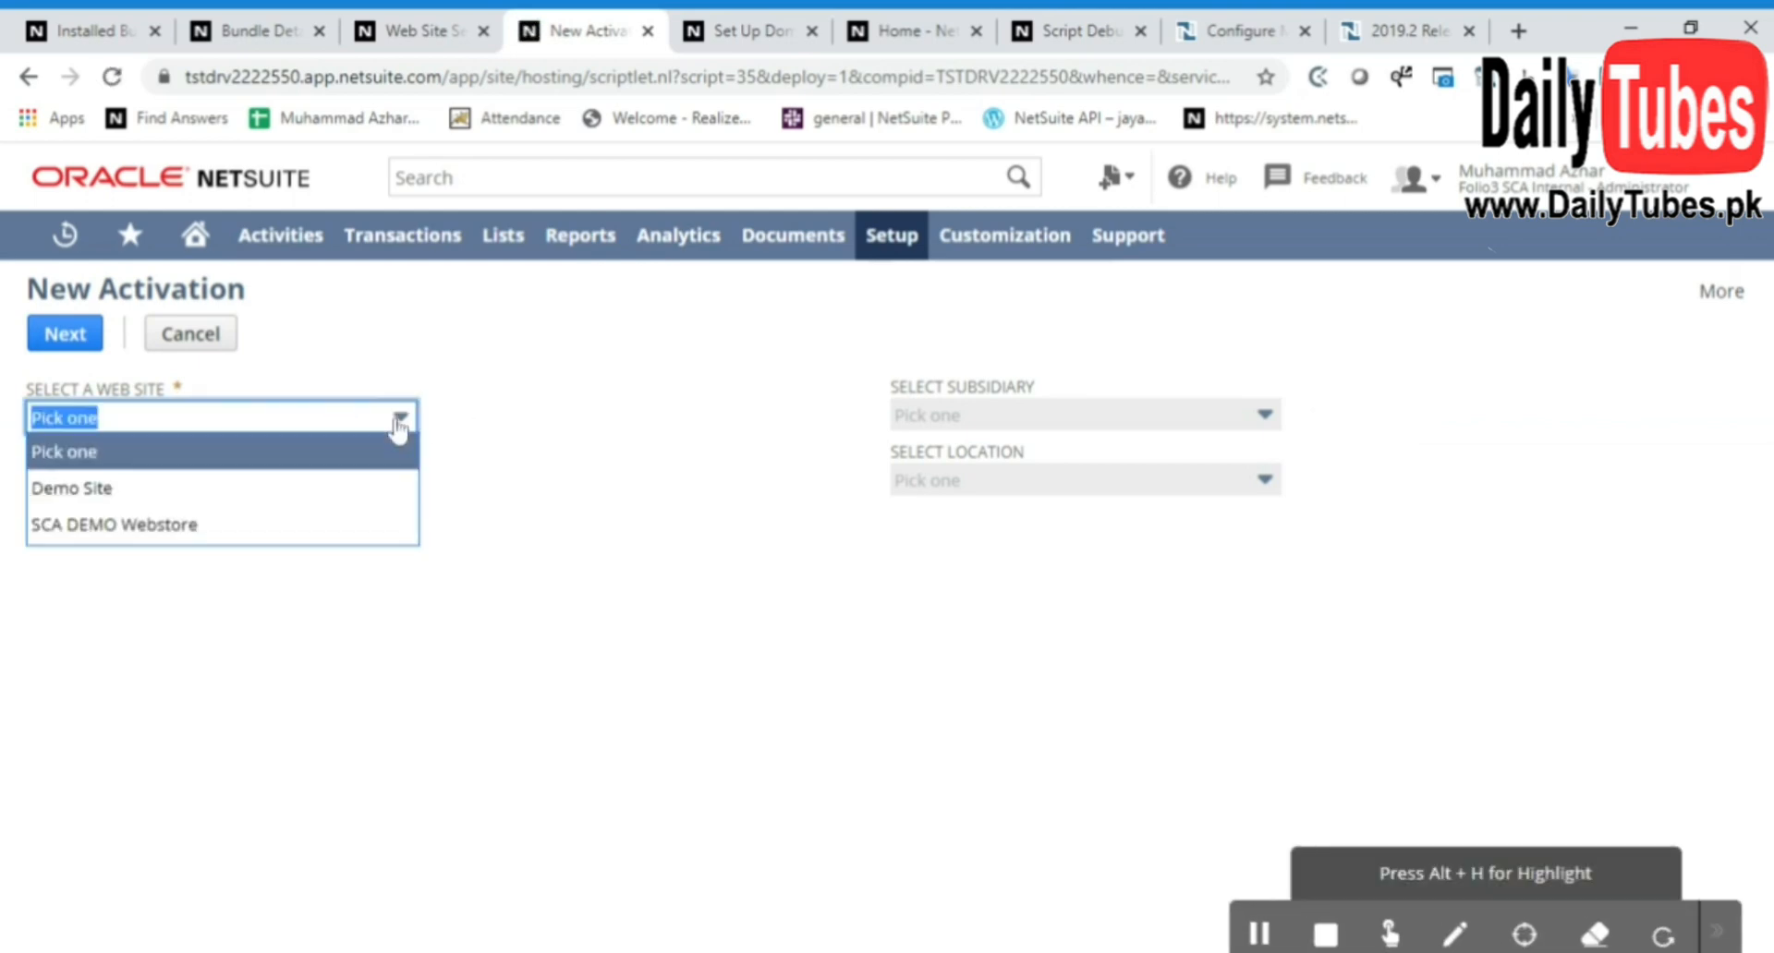
click(296, 524)
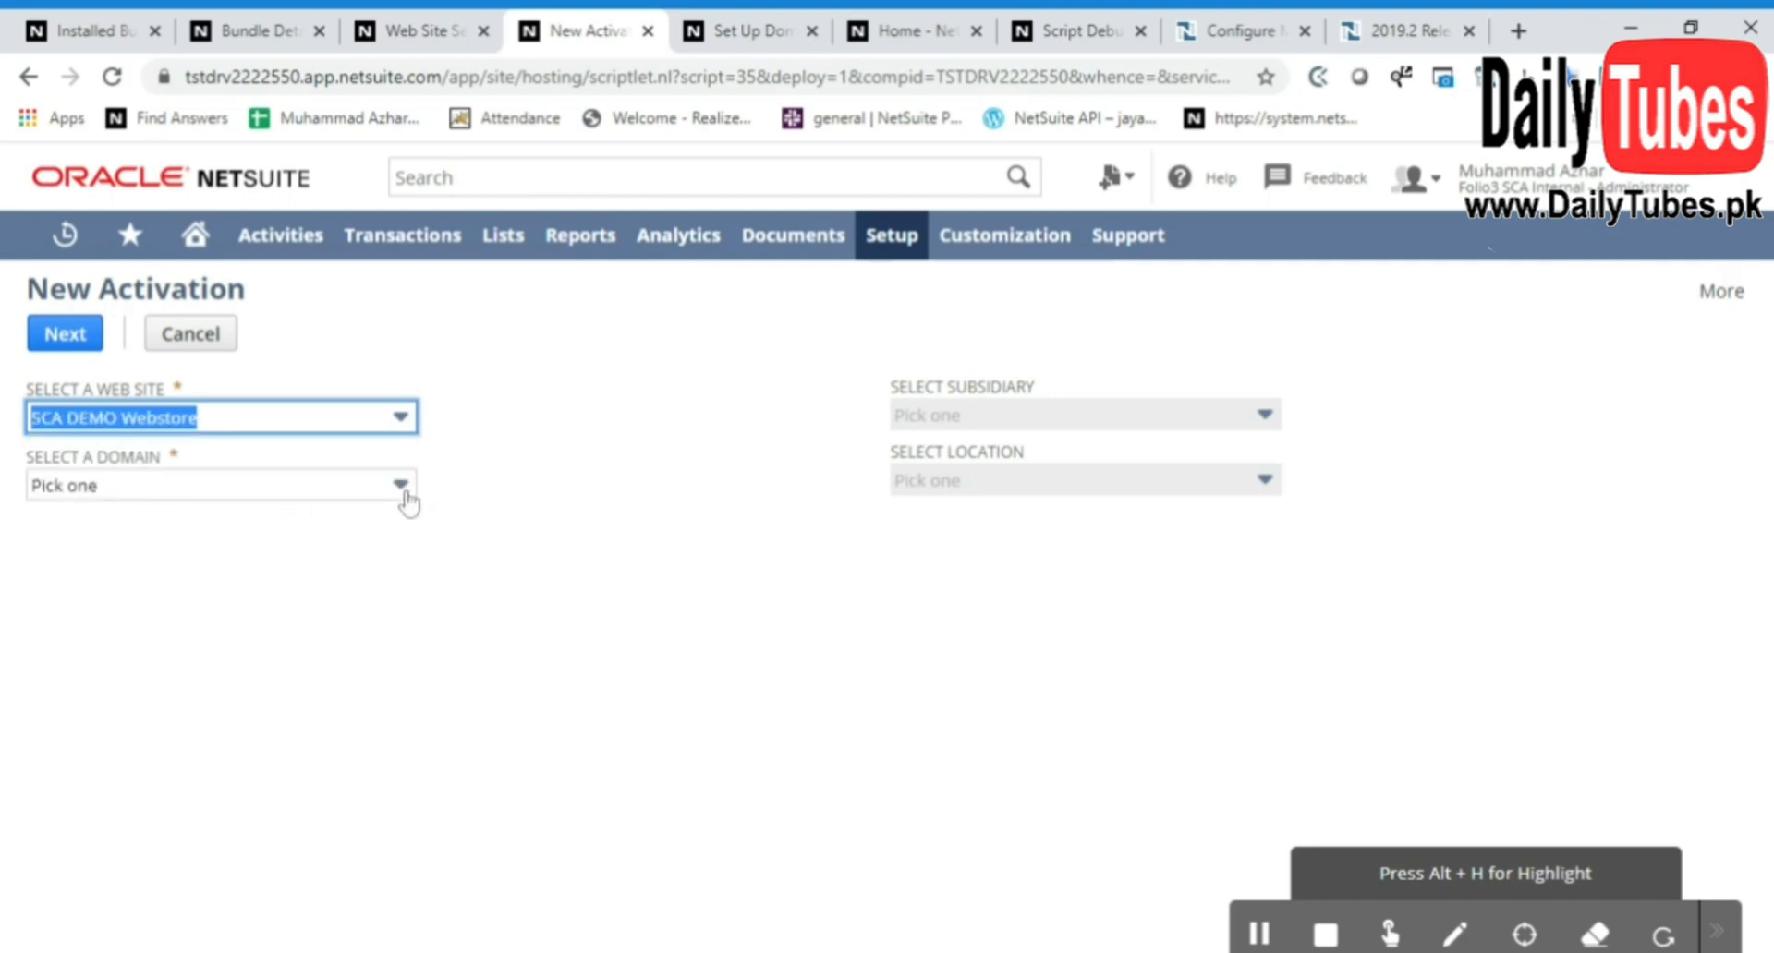
click(406, 499)
click(343, 551)
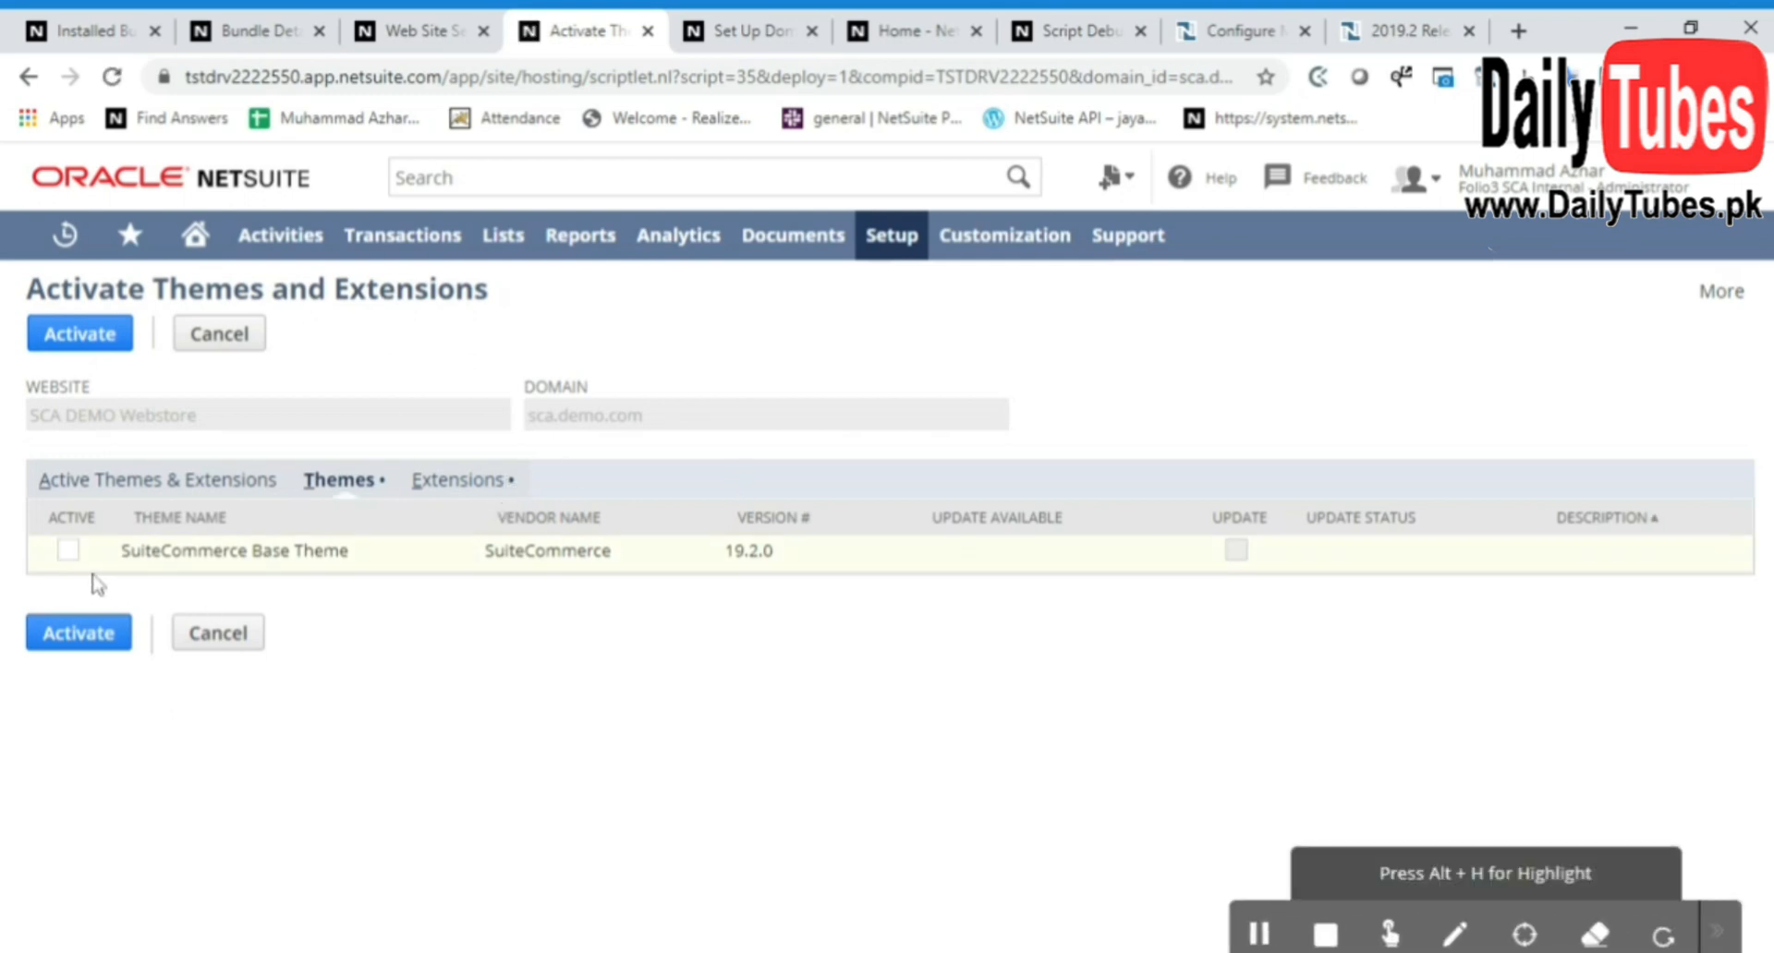
Mark the SuiteCommerce Base Theme as active, review the available extensions without selecting any, and run the activation
click(68, 554)
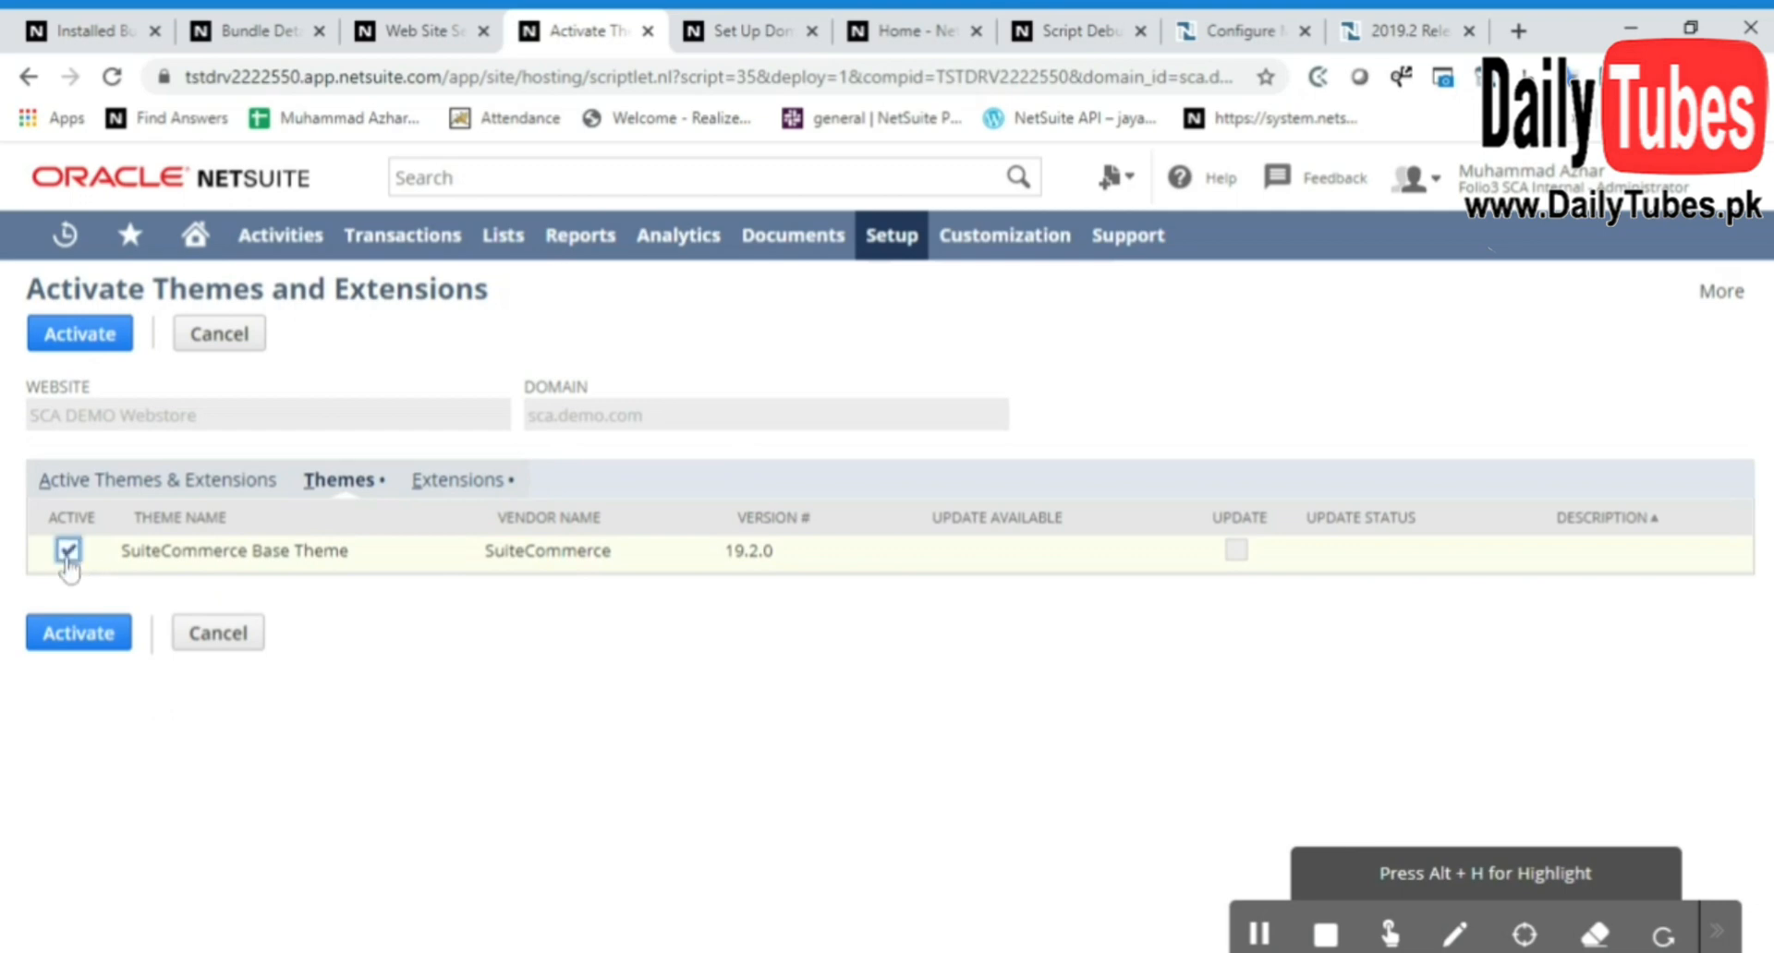
click(453, 491)
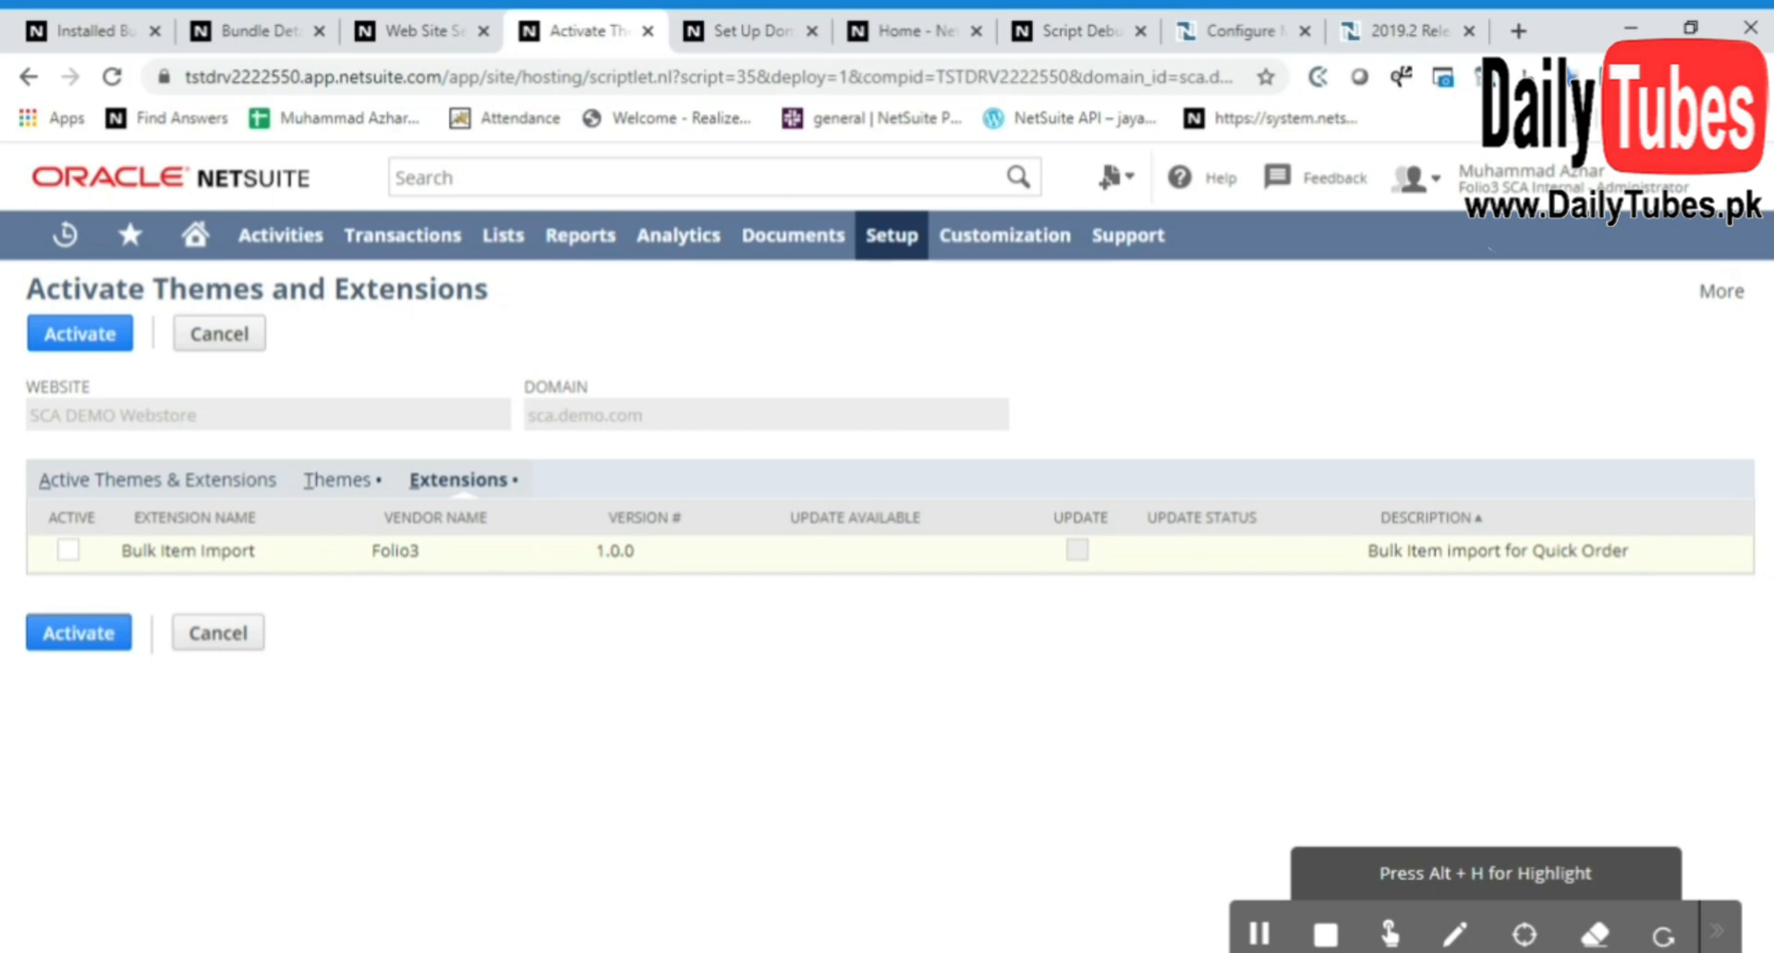
click(354, 488)
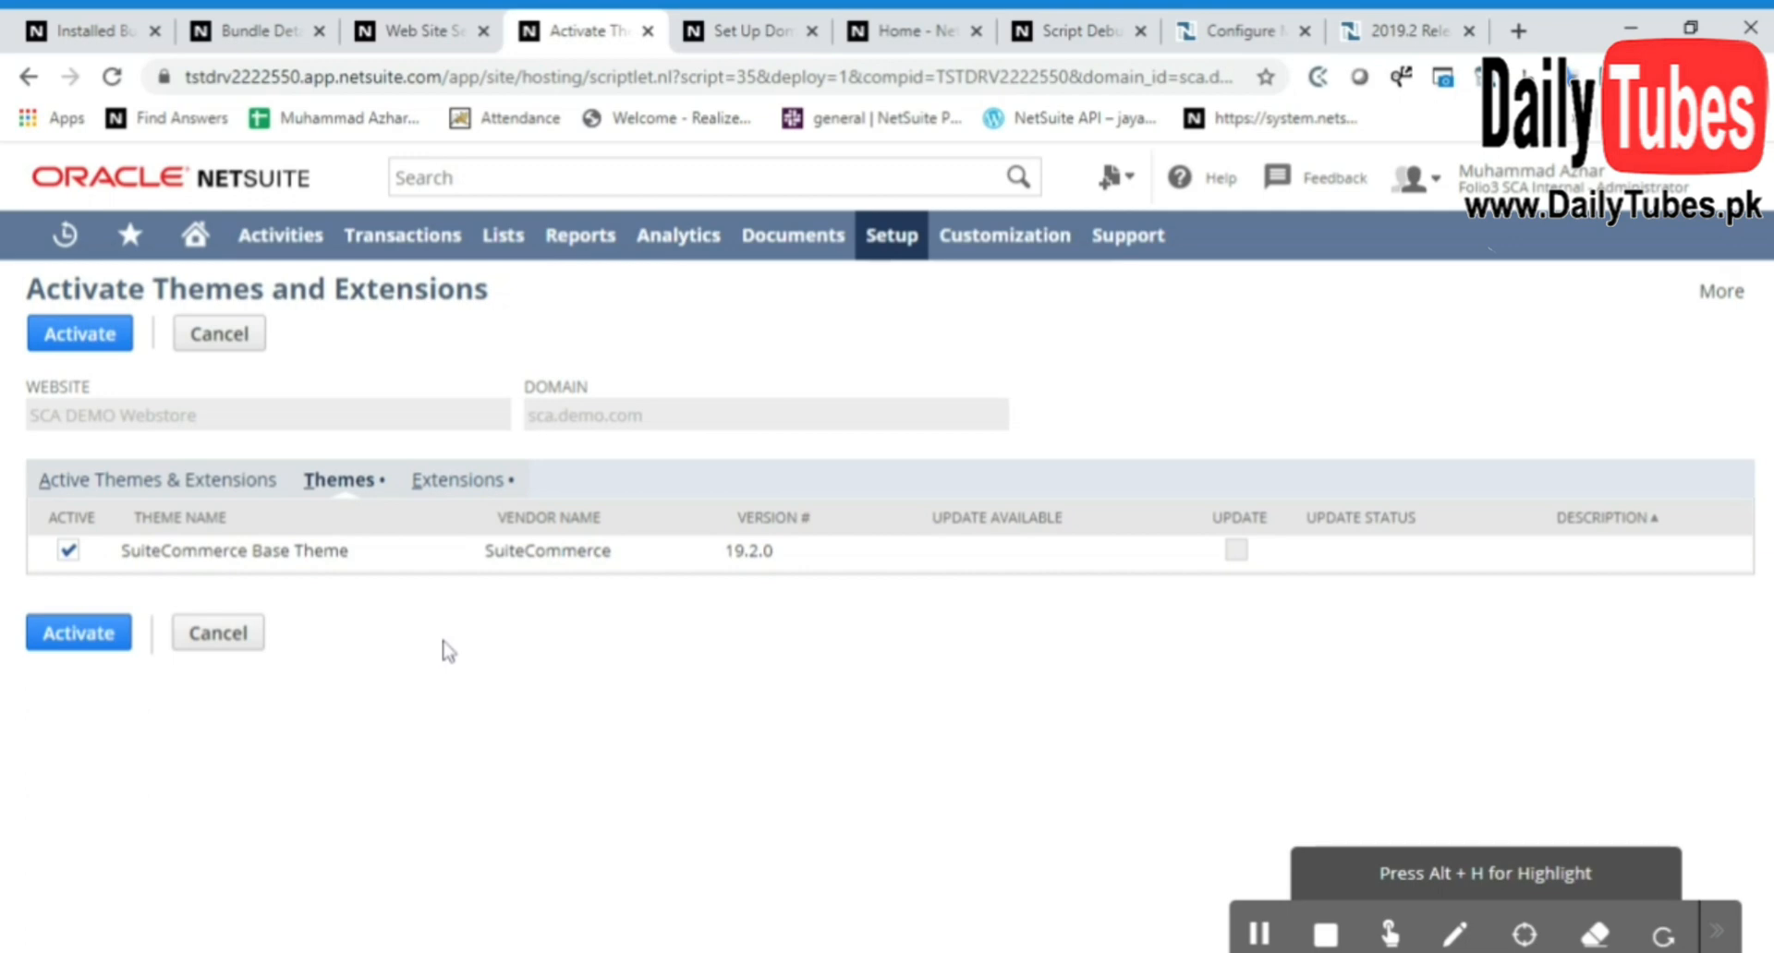
click(79, 335)
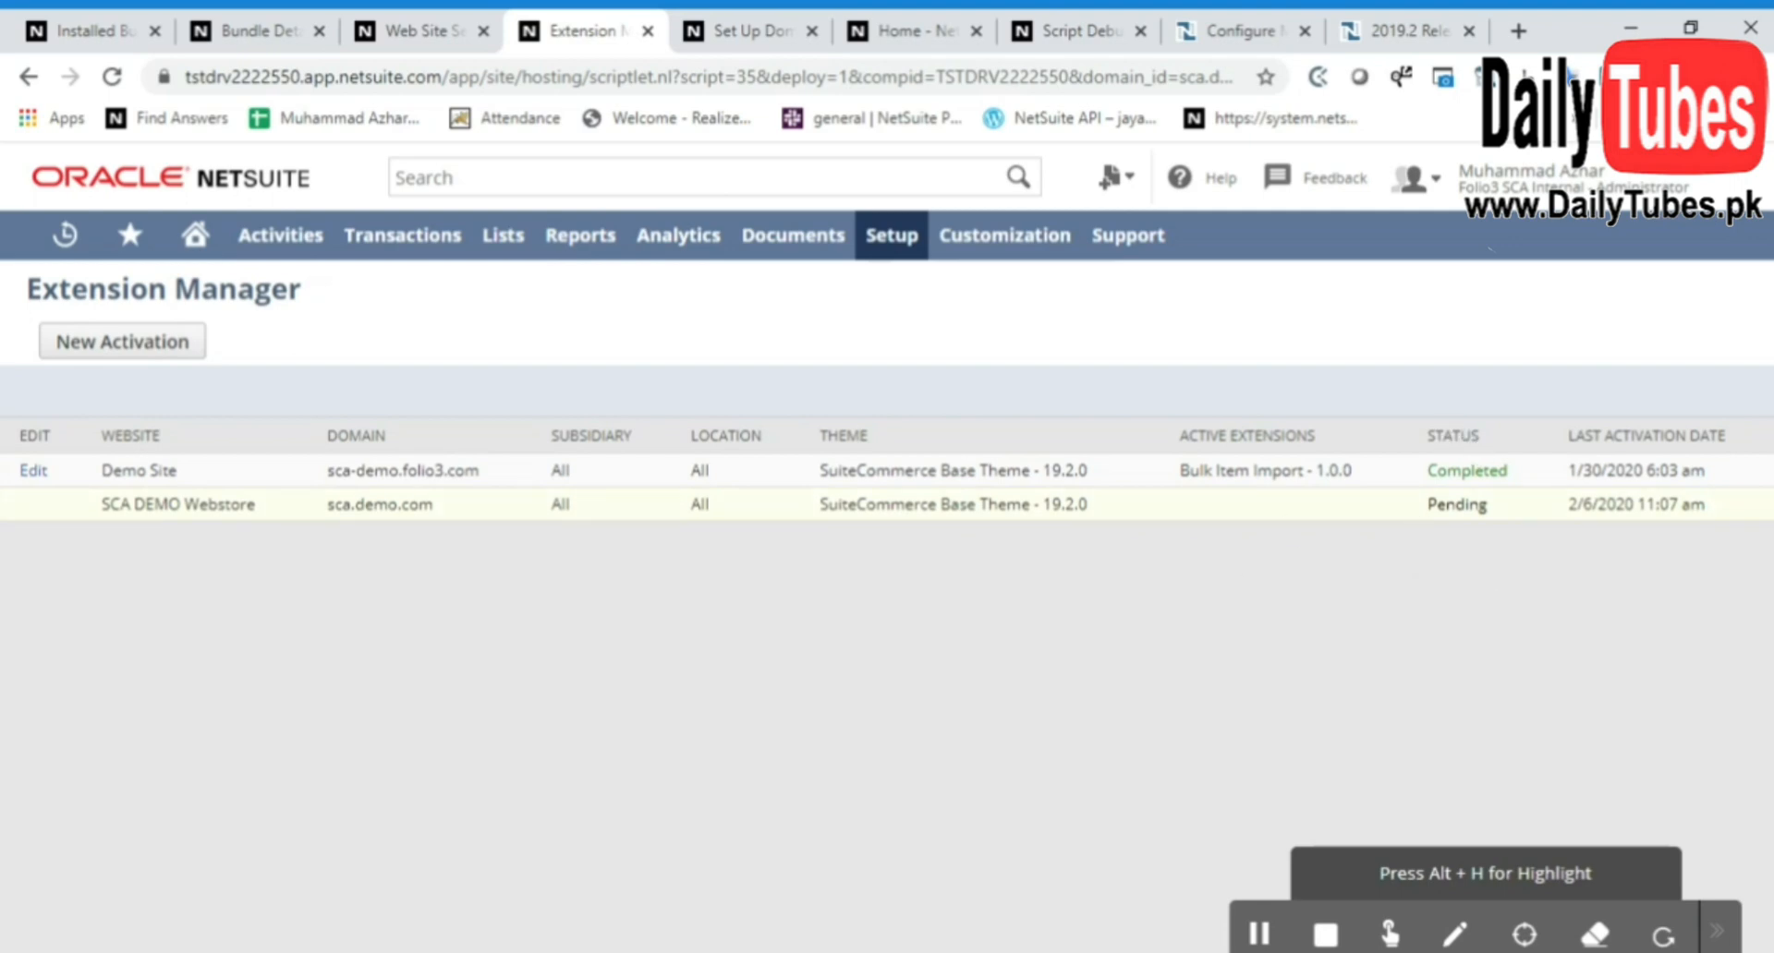
Refresh the Extension Manager to check the activation status and view the web store at sca.demo.com
click(112, 77)
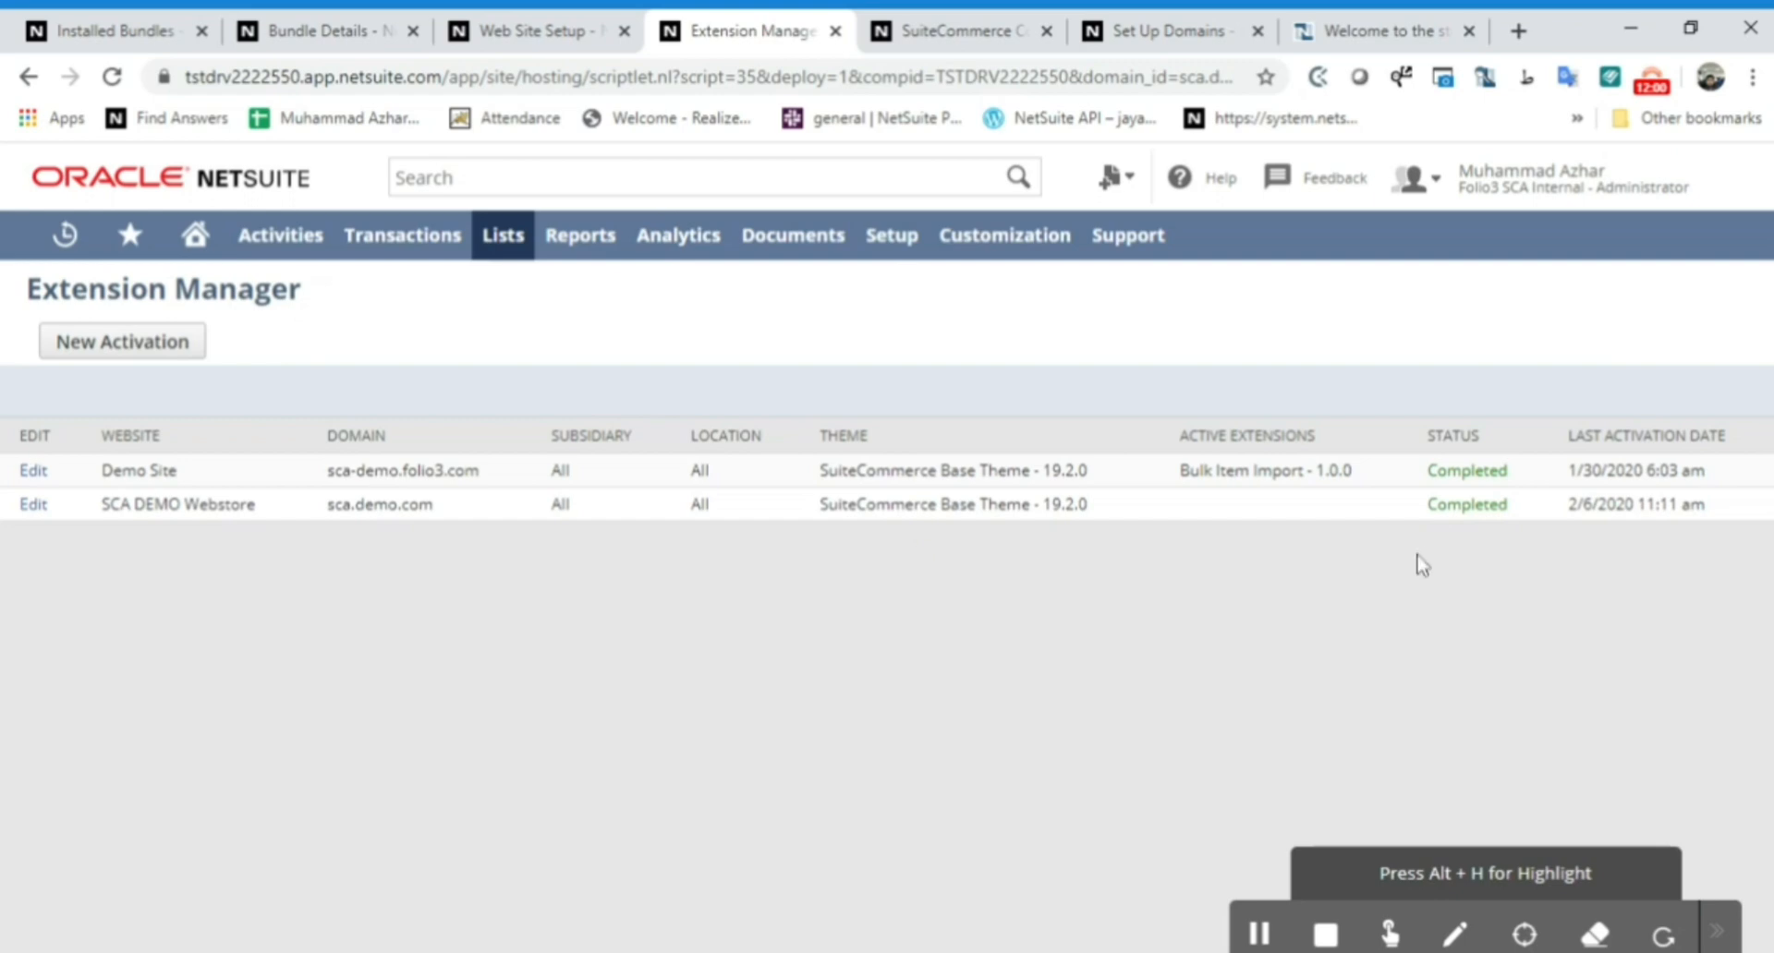
click(1340, 20)
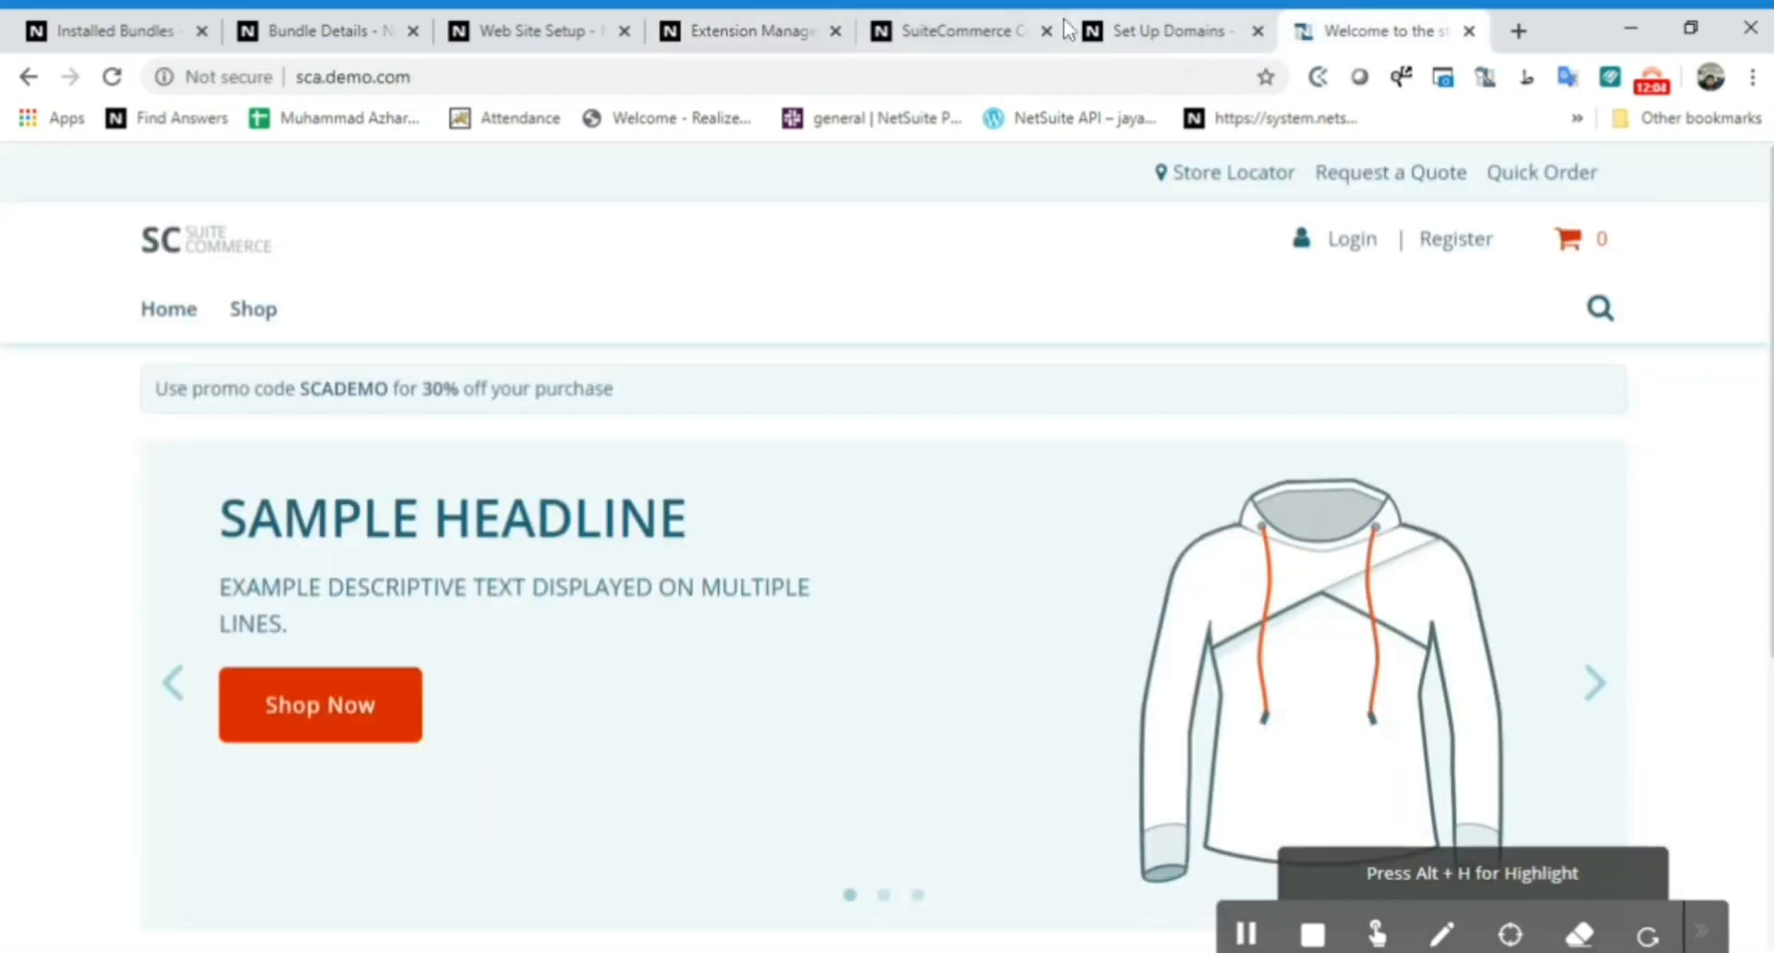
click(354, 77)
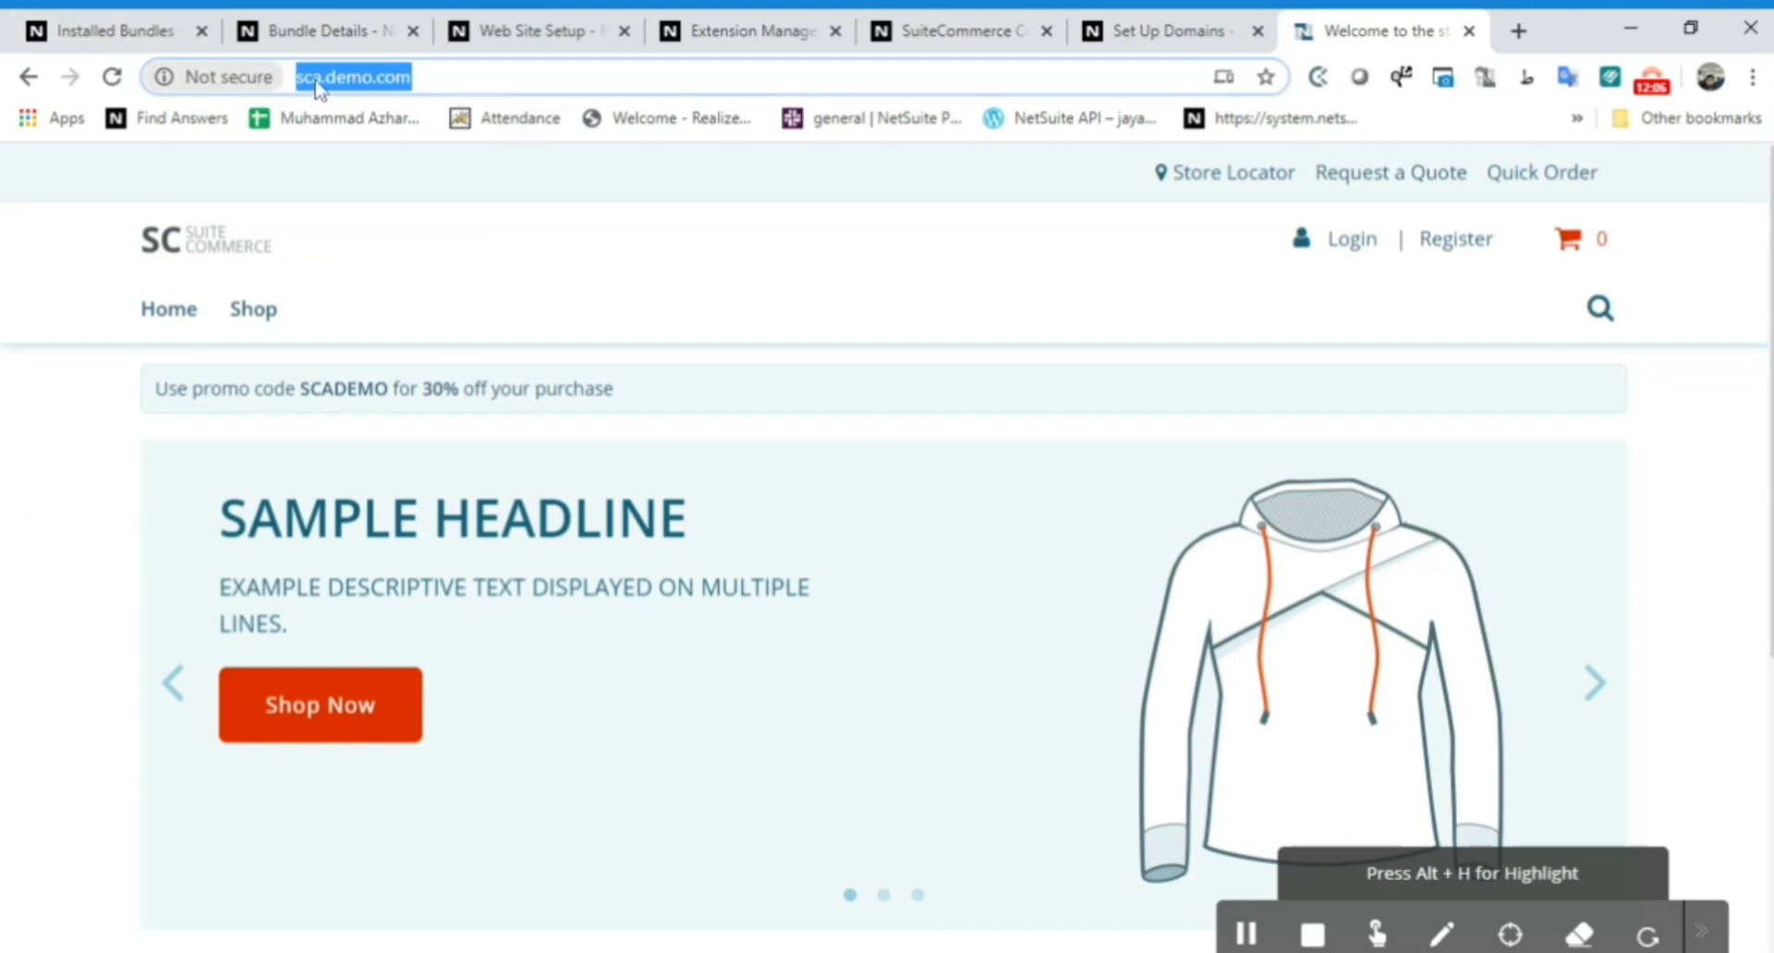